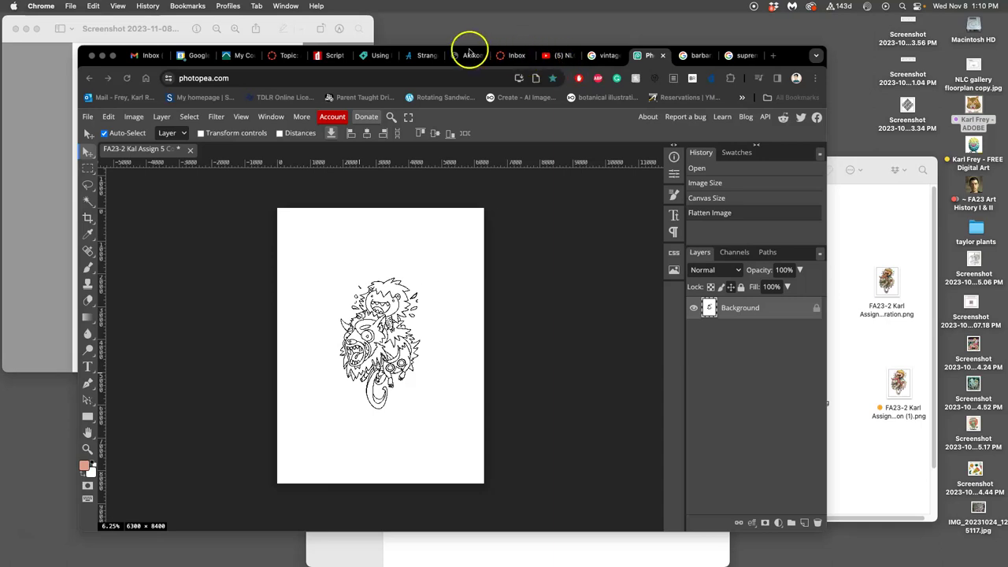
Open the Canvas poster assignment discussion and scroll through its scoring rubric and example posters
left_click(284, 56)
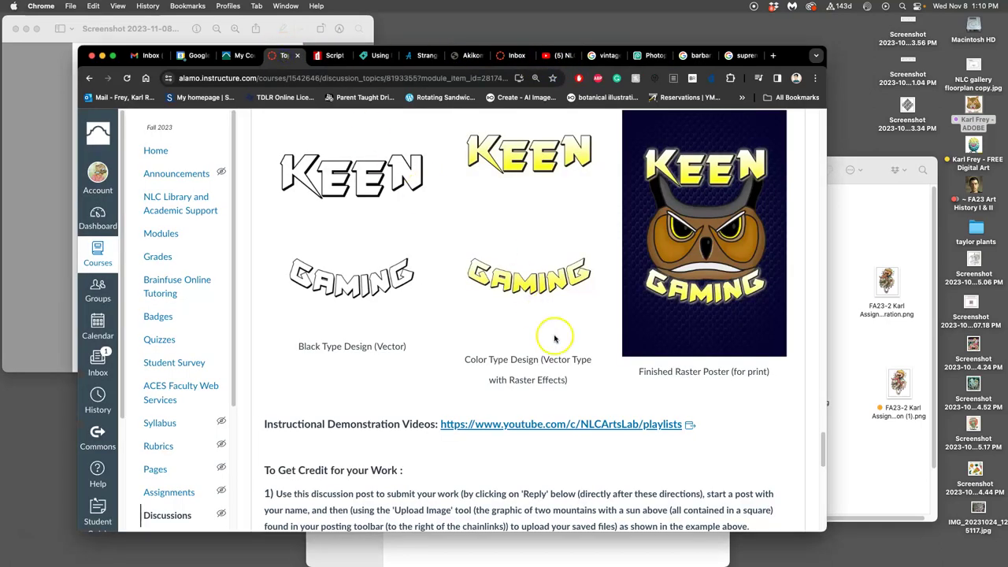
scroll(551, 354, "down", 10)
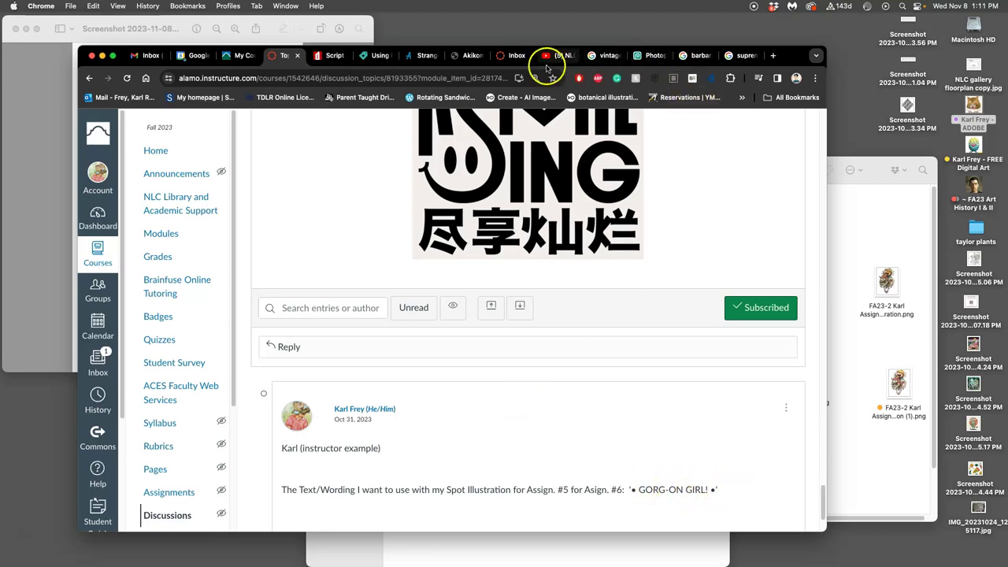
scroll(580, 203, "up", 10)
scroll(583, 204, "down", 1)
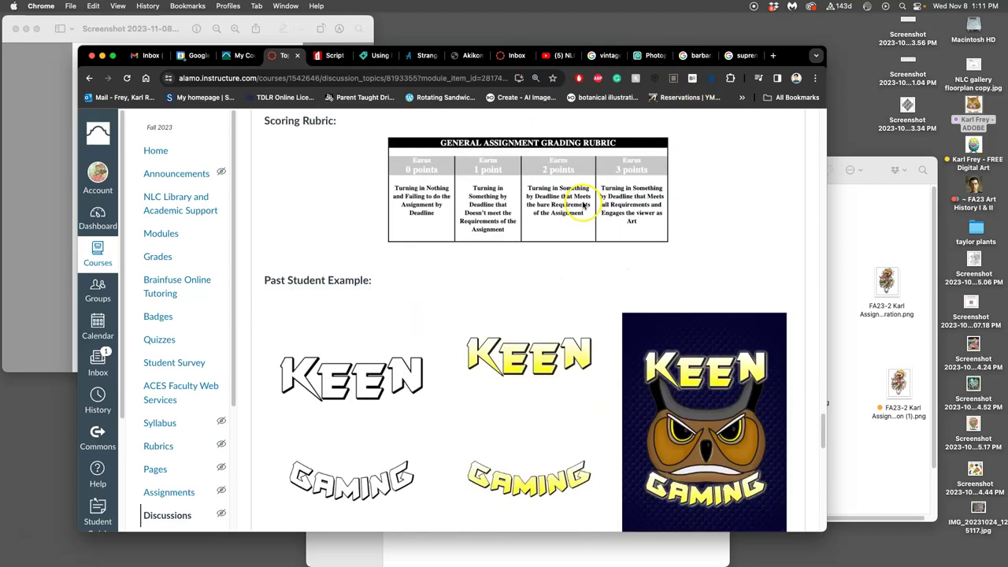
scroll(574, 283, "up", 6)
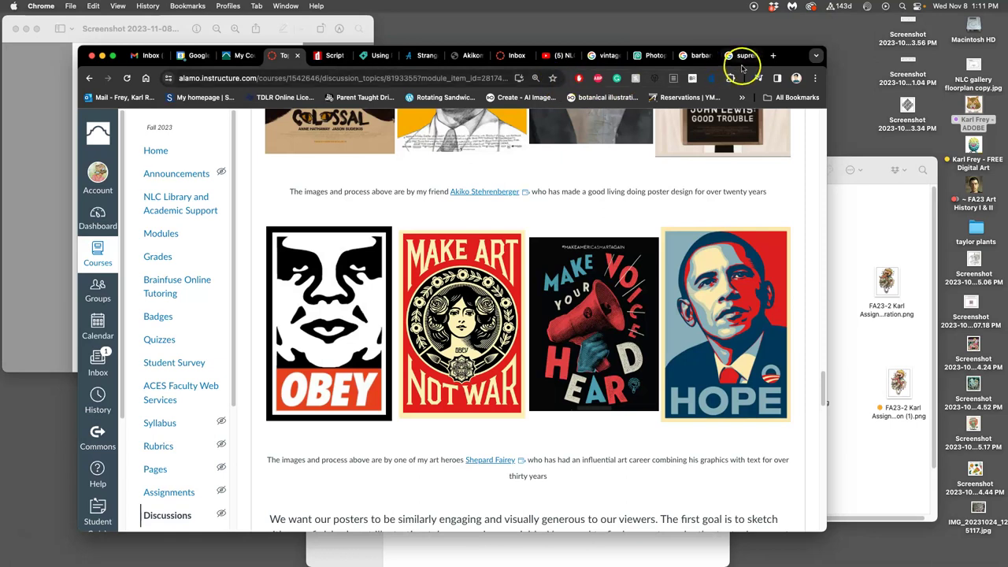
Preview the vintage tattoo flash book, mom flash sheet, MOM heart and hand-drawn flash images
left_click(608, 55)
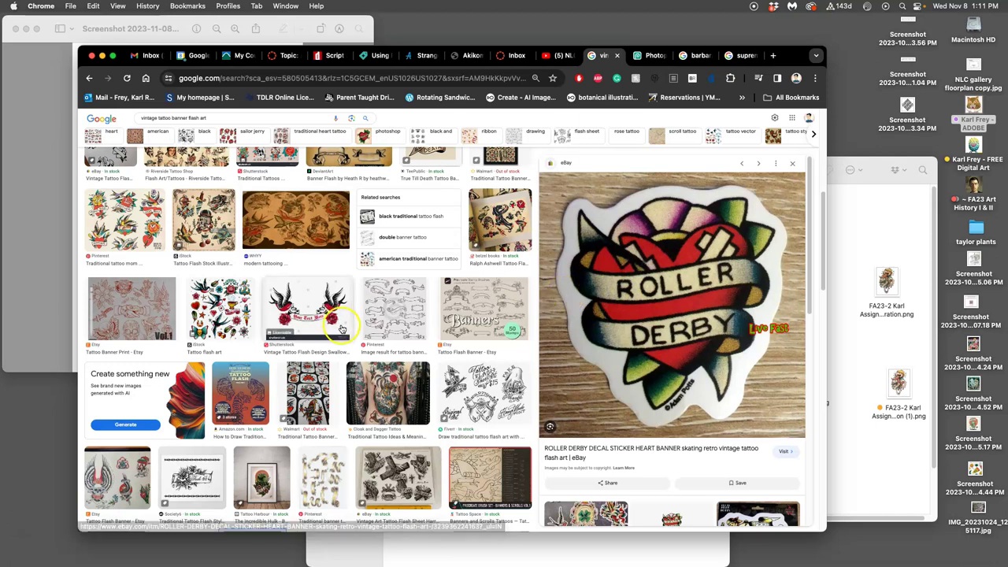
left_click(488, 216)
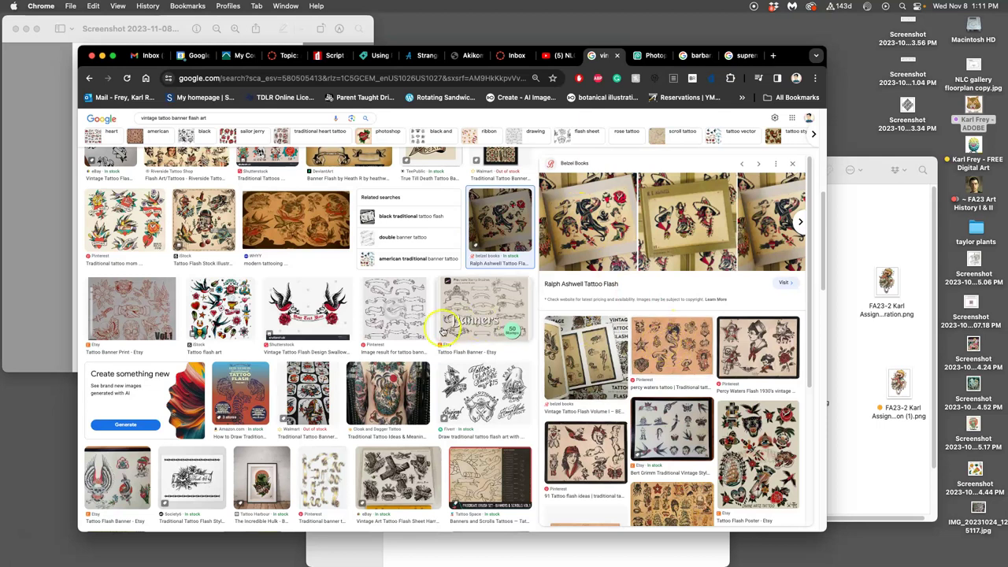
left_click(146, 213)
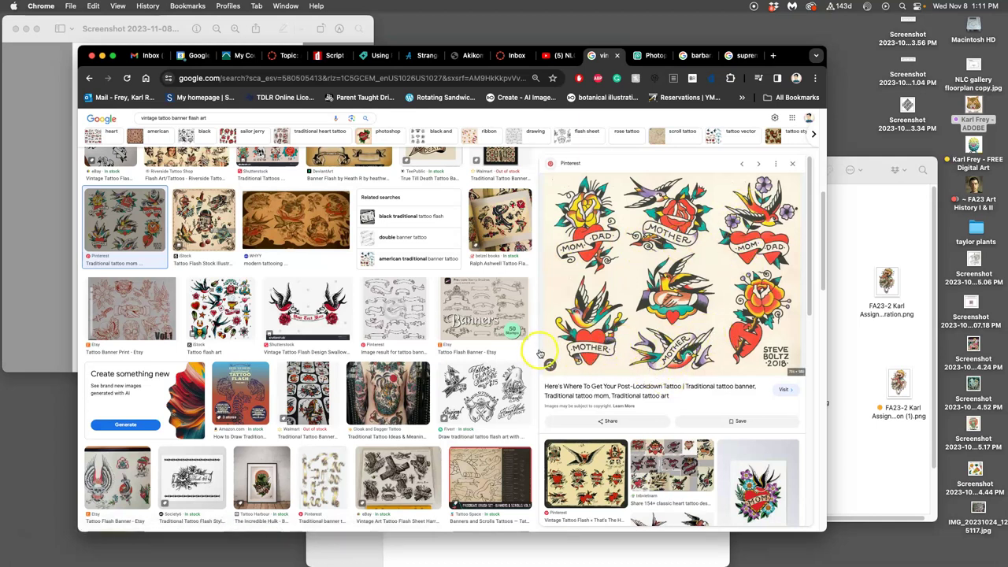
left_click(771, 496)
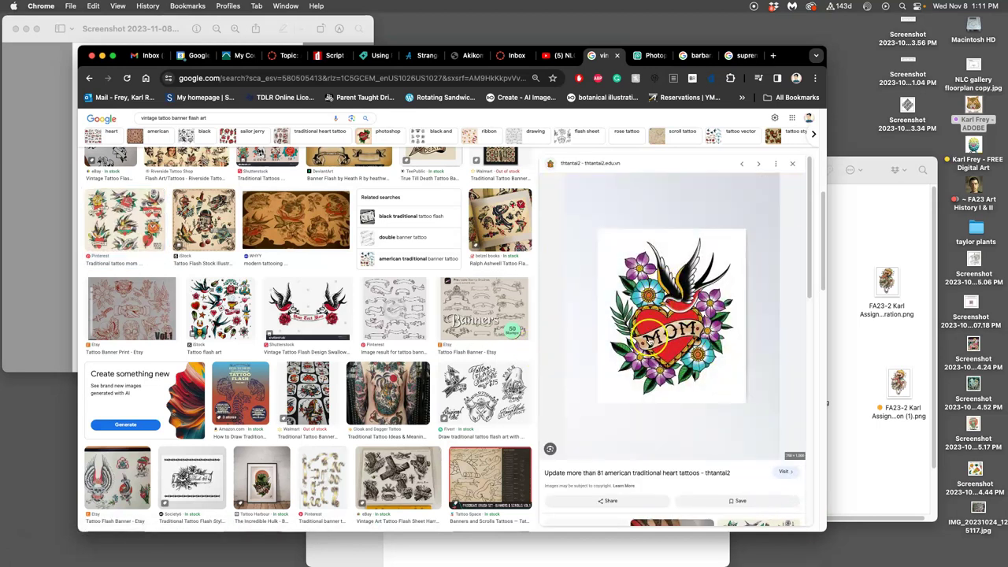
left_click(482, 387)
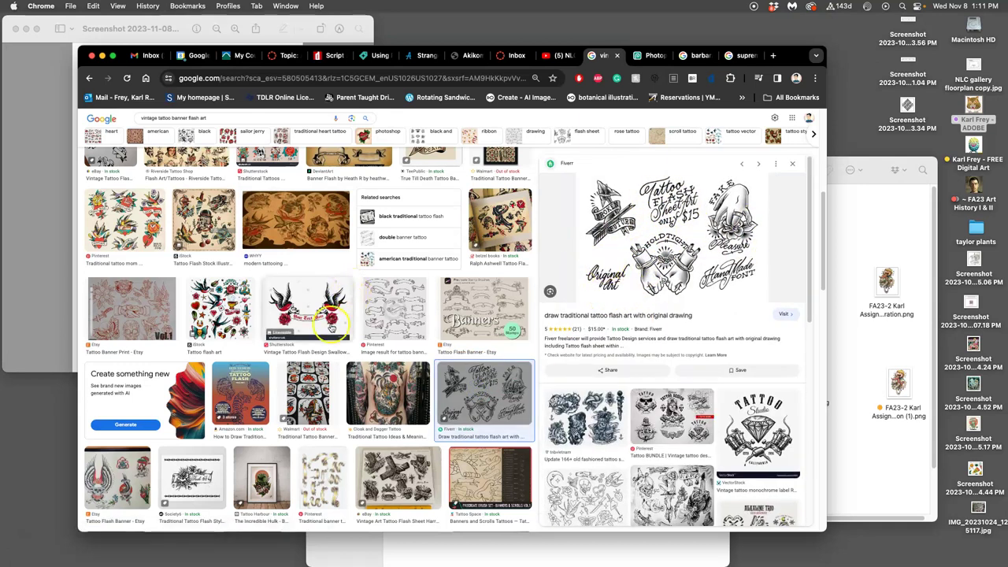
scroll(428, 358, "down", 1)
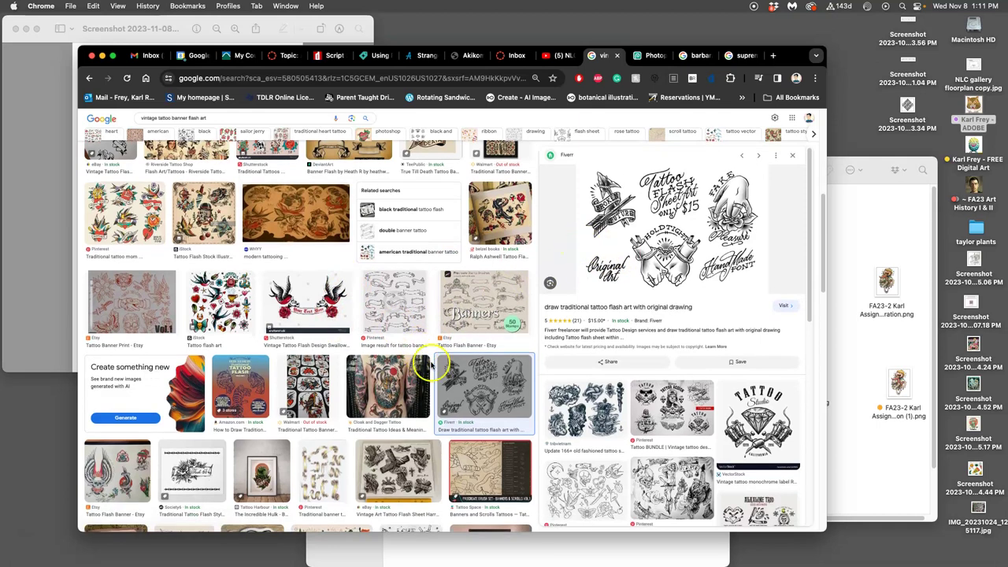
scroll(379, 374, "down", 10)
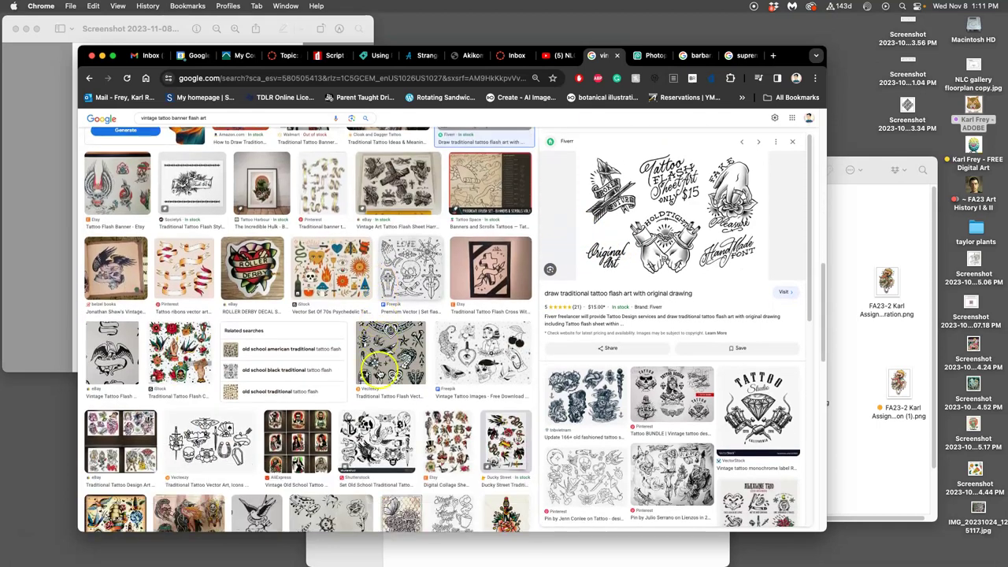
Preview the Tattoo Lettering & Banners, Pirates & Skulls and dragon flash books, then return to Photopea
left_click(445, 460)
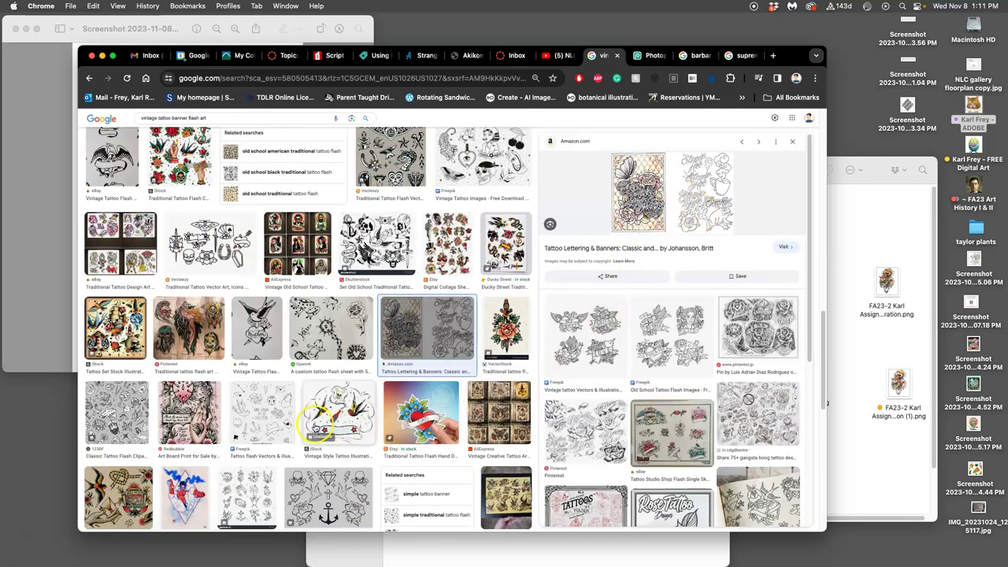
scroll(319, 429, "down", 6)
scroll(315, 428, "down", 1)
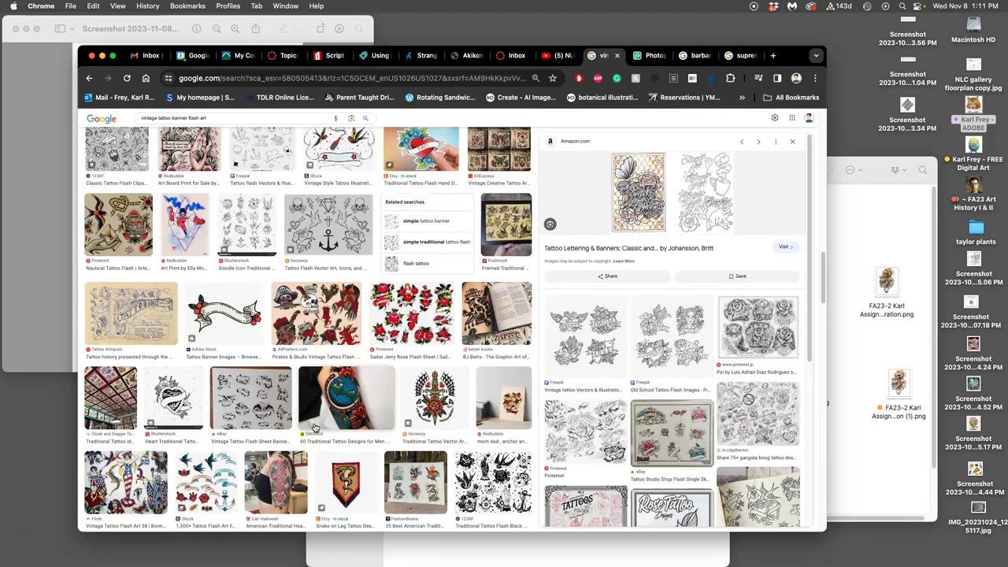
left_click(332, 331)
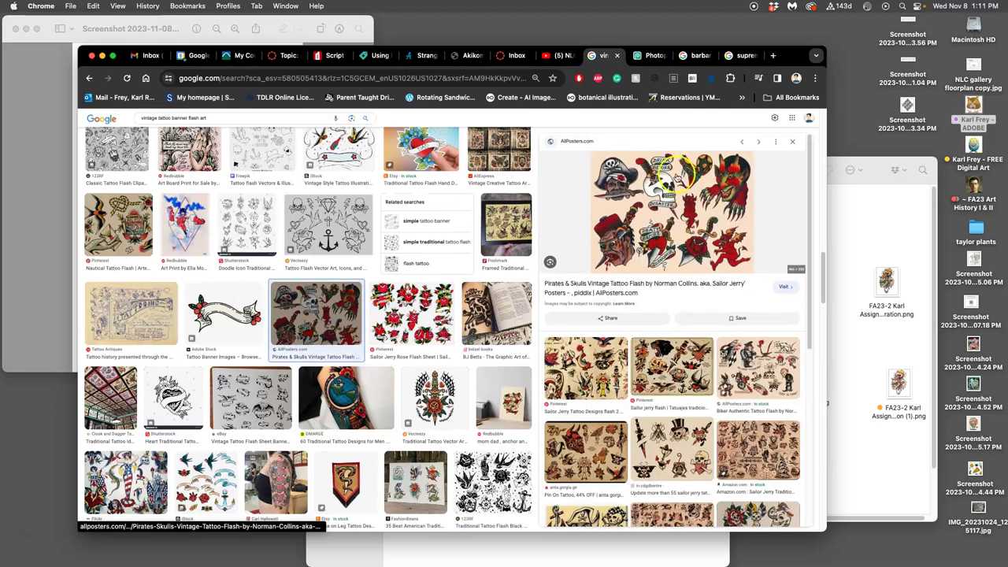
scroll(367, 401, "down", 4)
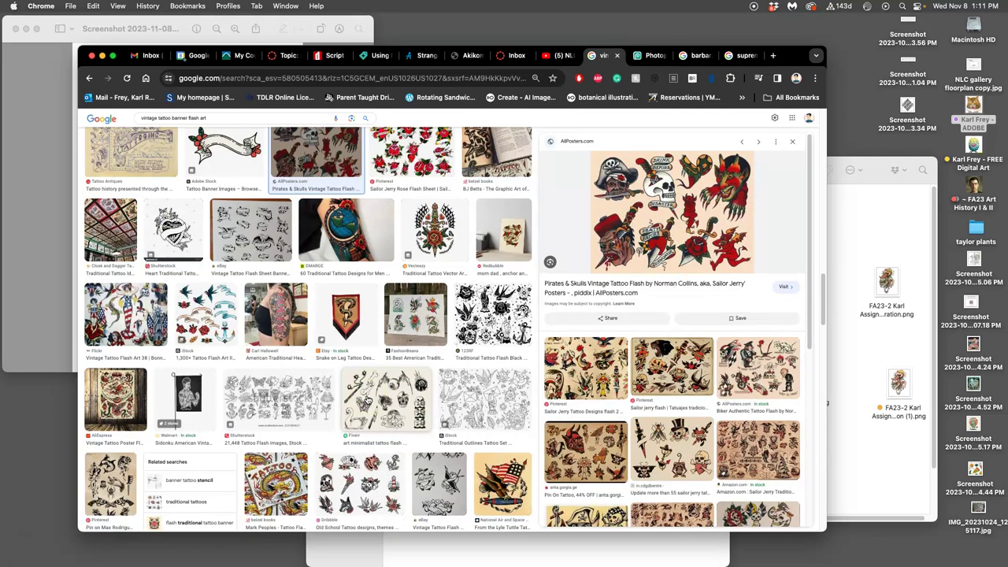
scroll(366, 402, "down", 2)
left_click(277, 408)
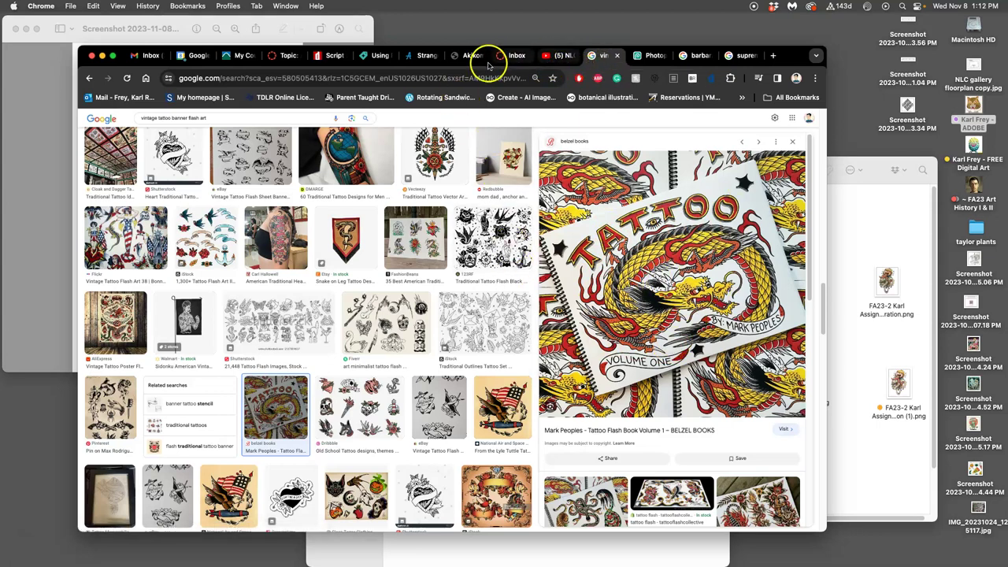
left_click(653, 56)
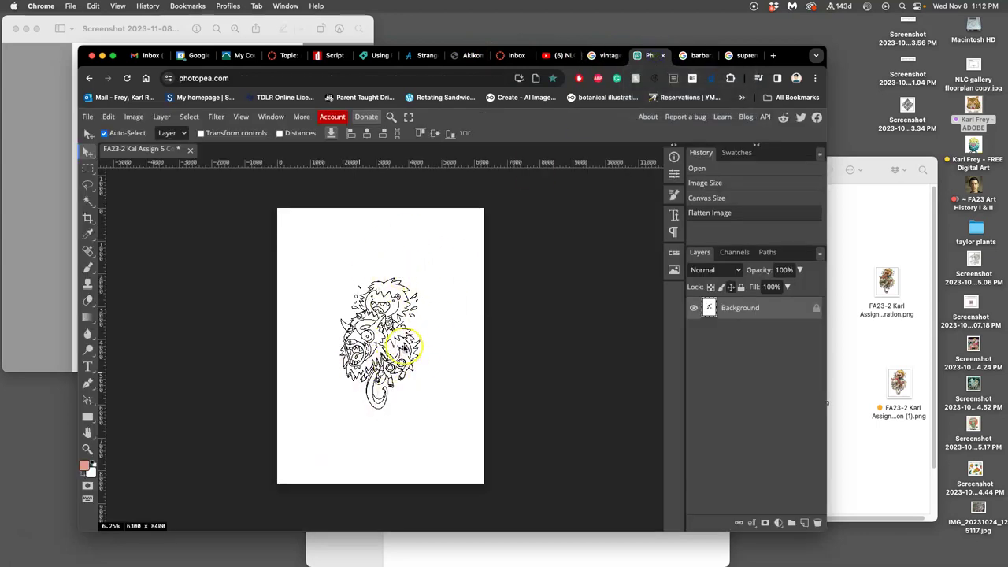
In a new tab, search Google Images for 'Animated Series Title Flags'
left_click(773, 56)
left_click(427, 258)
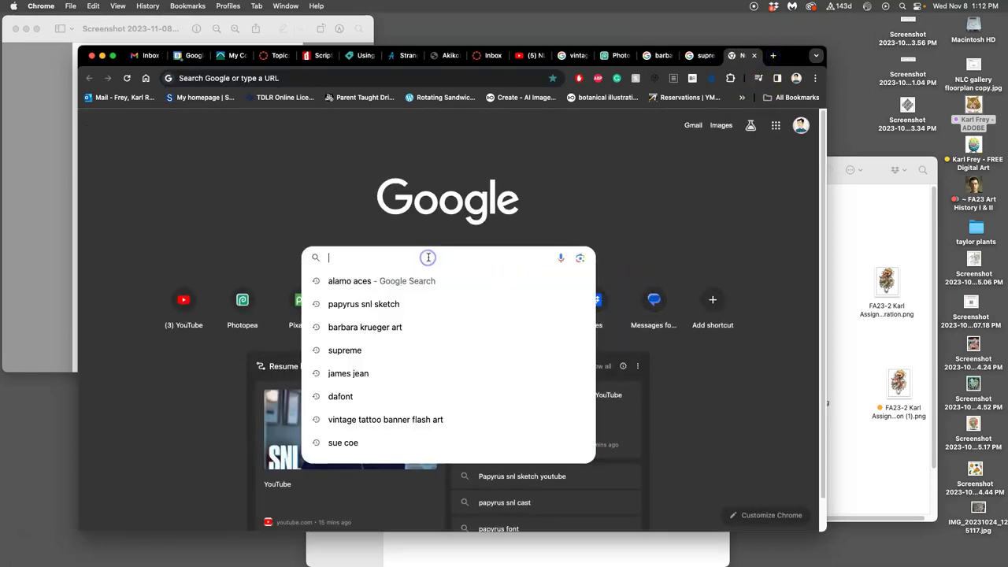
type("Animated S")
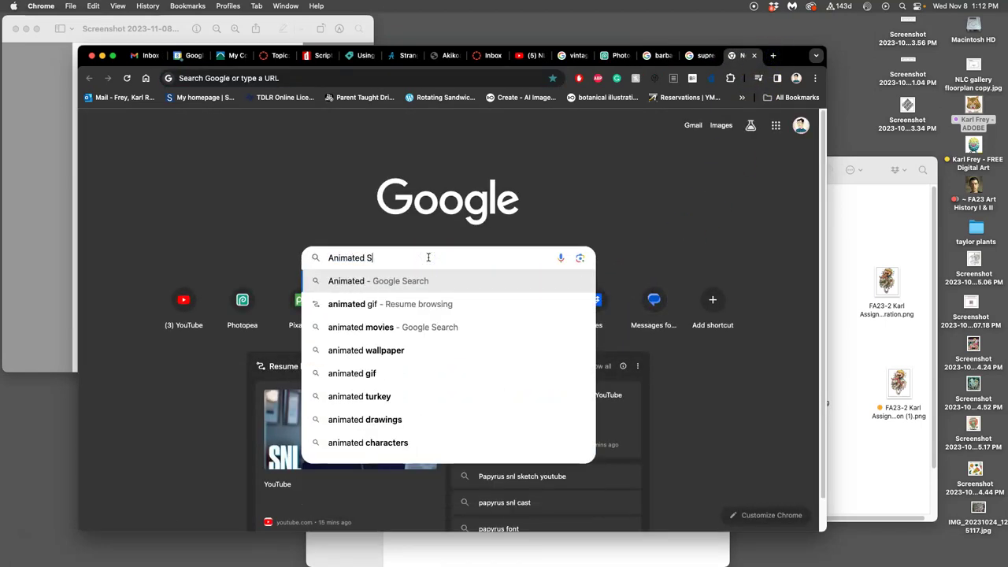
type("eries")
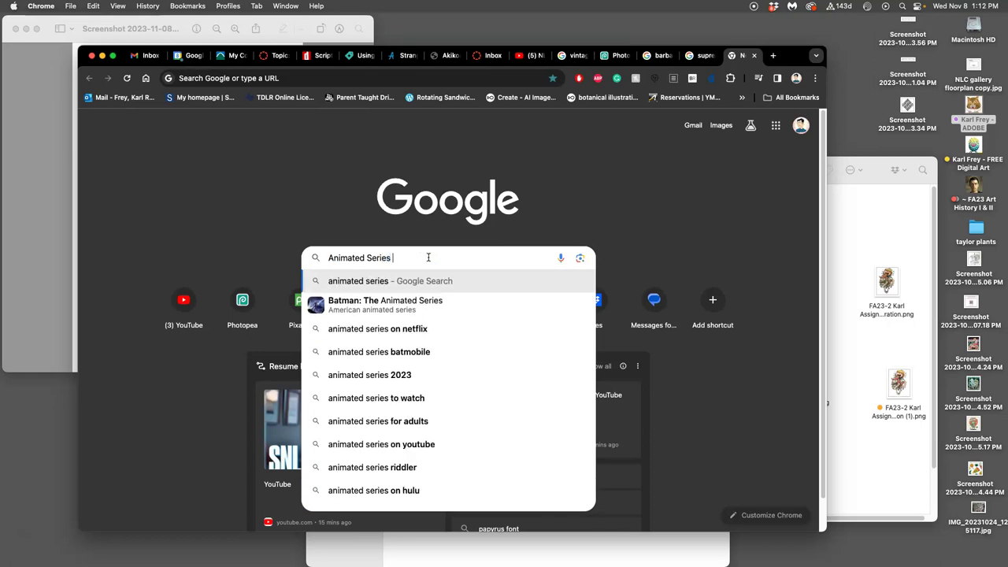
type(" Title")
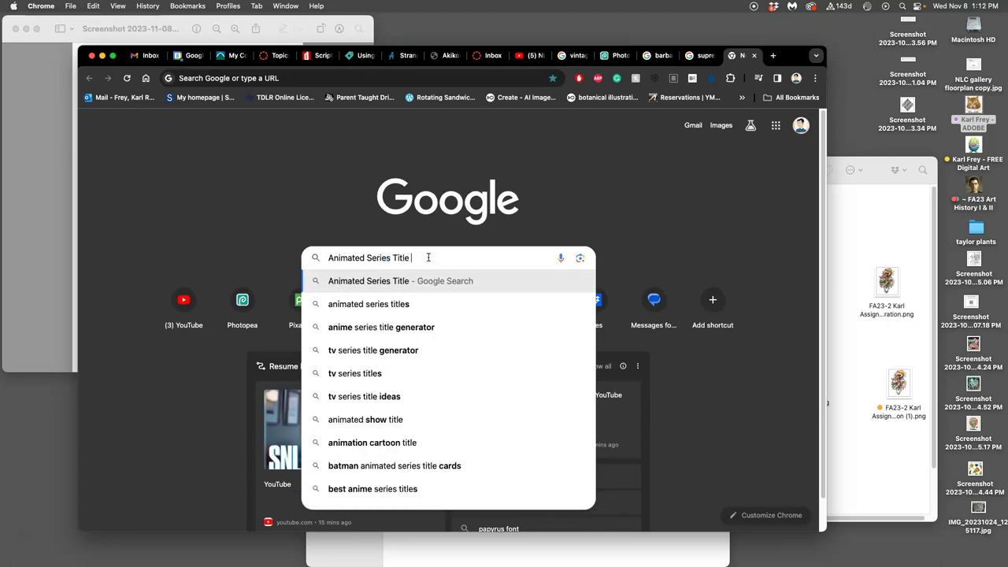
type(" Fla")
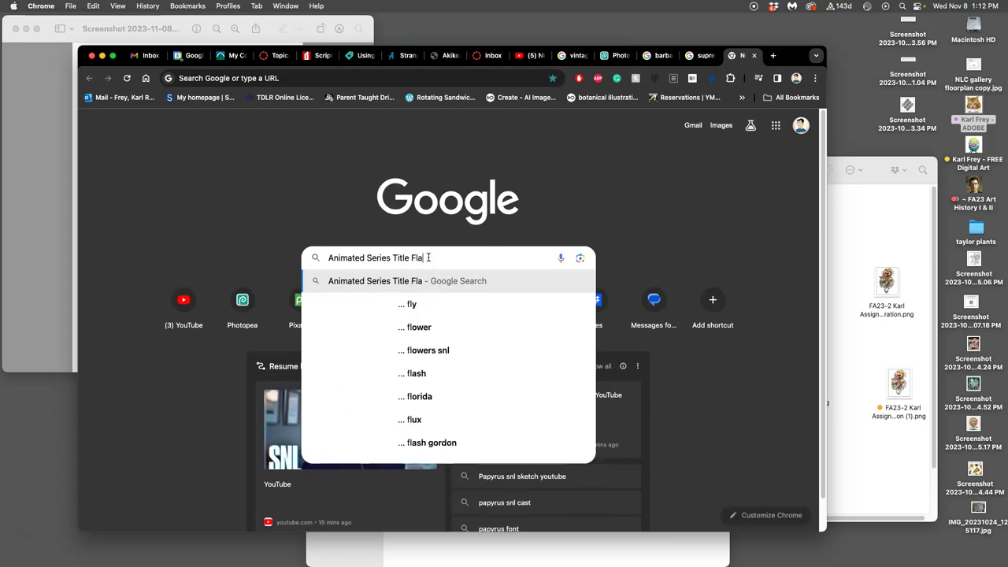
type("gs")
key("Return")
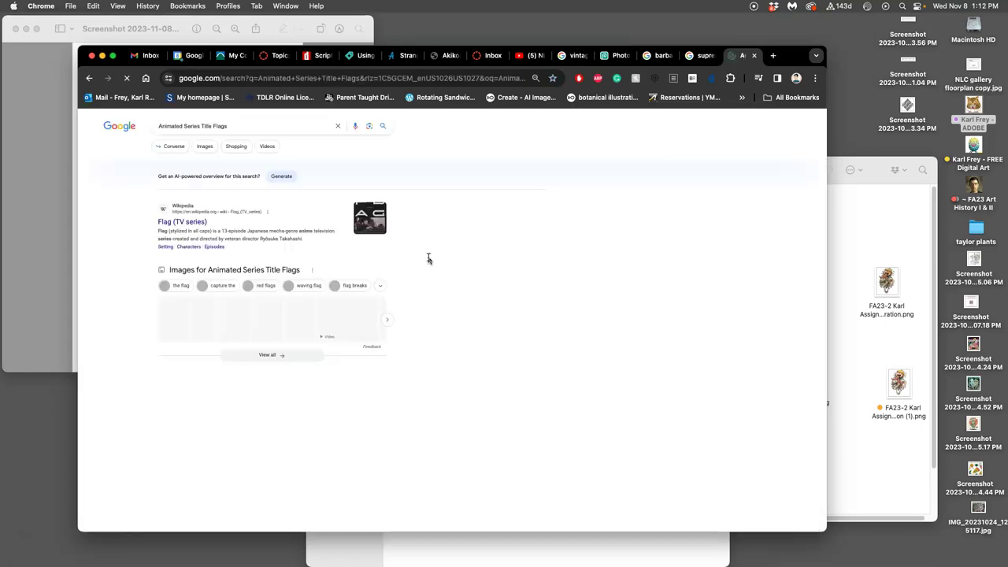
left_click(205, 150)
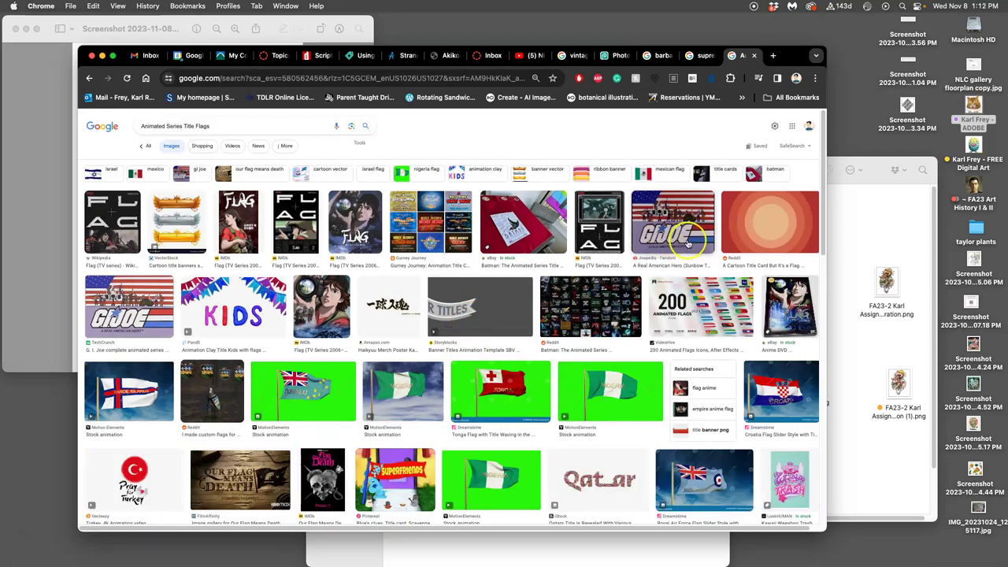
scroll(545, 359, "down", 5)
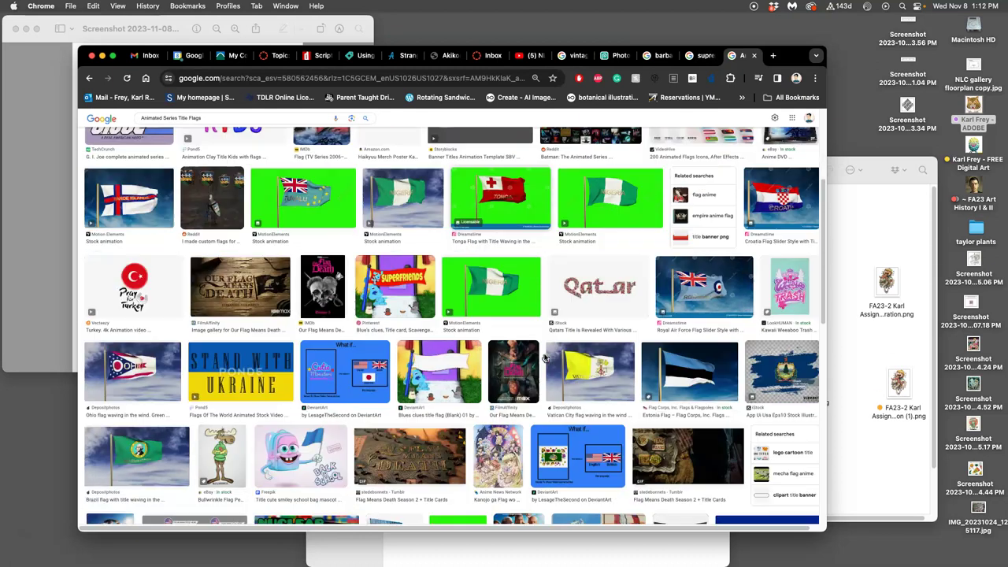
scroll(545, 358, "up", 5)
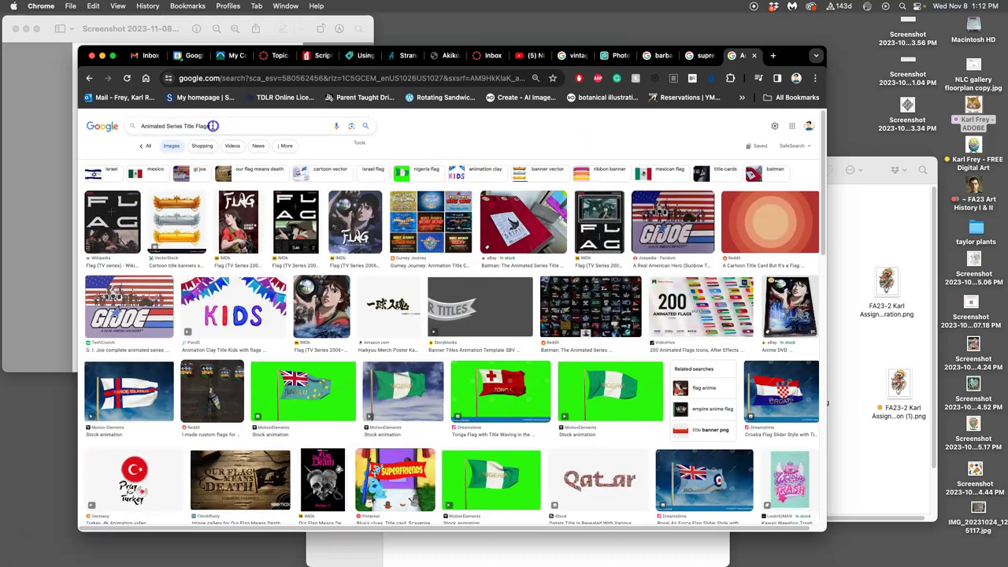
Drop 'Flags' from the query, re-search, and preview the Transformers title card
double_click(194, 127)
key("BackSpace")
key("Return")
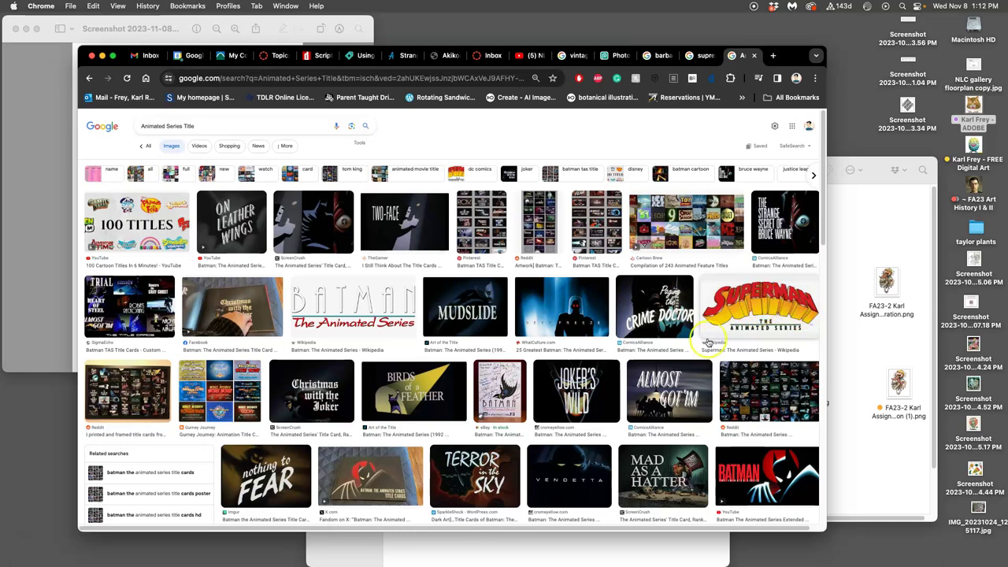
scroll(378, 323, "down", 10)
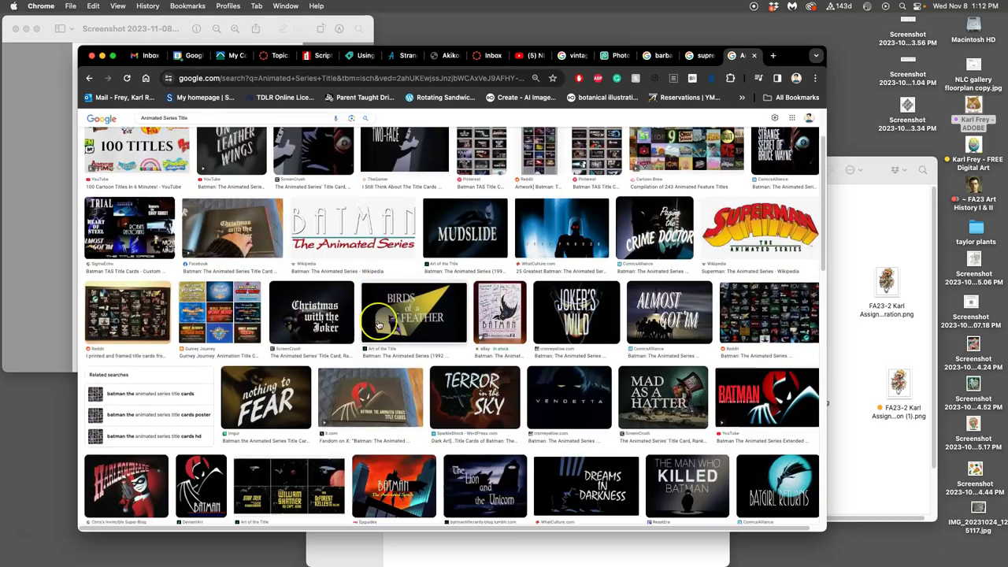
scroll(378, 325, "down", 3)
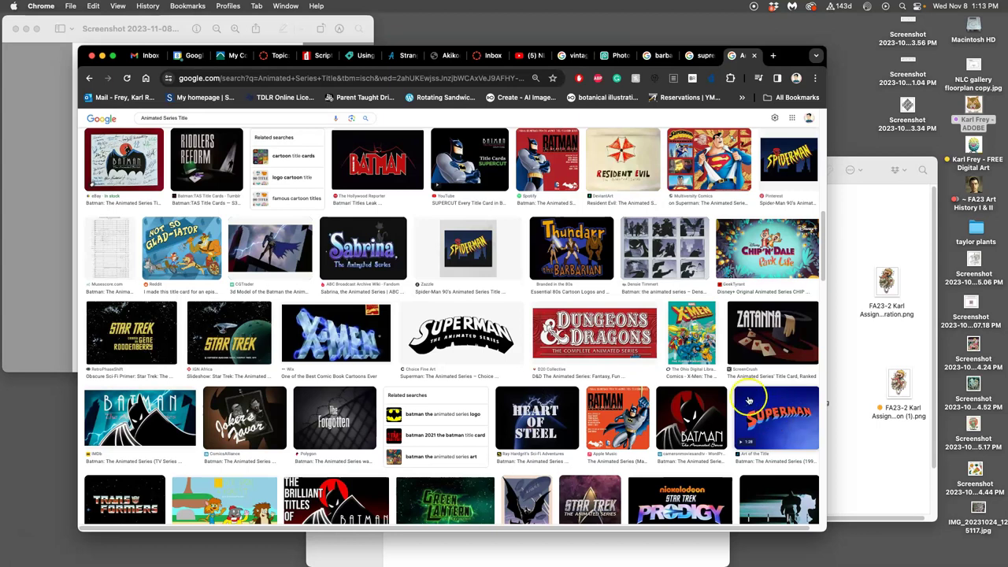
scroll(748, 400, "down", 4)
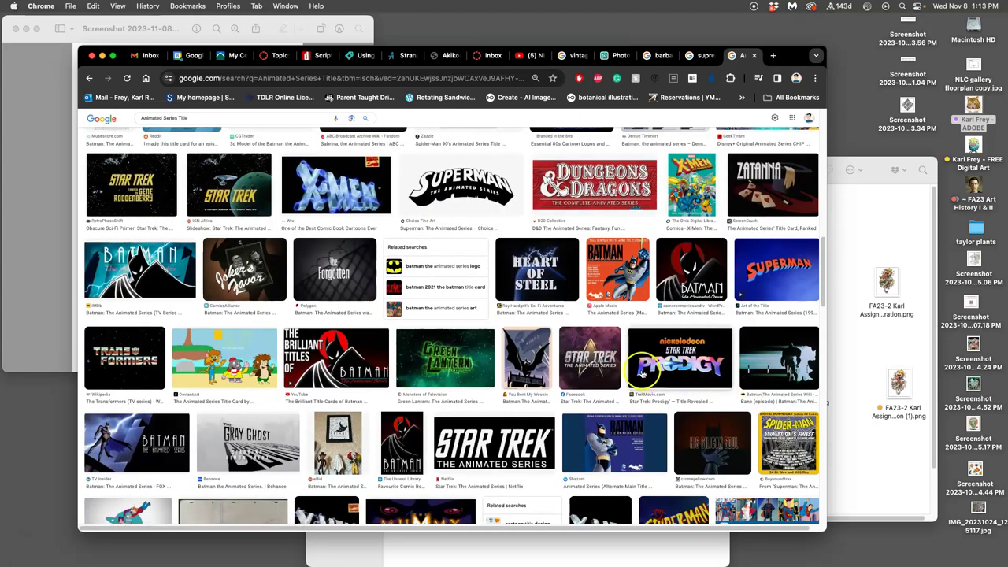
left_click(162, 369)
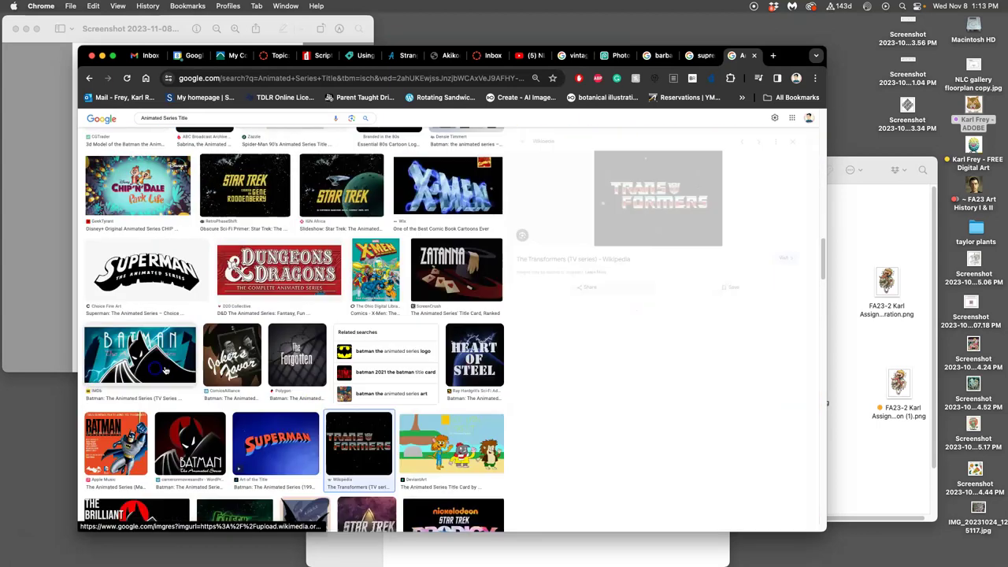
scroll(348, 415, "down", 8)
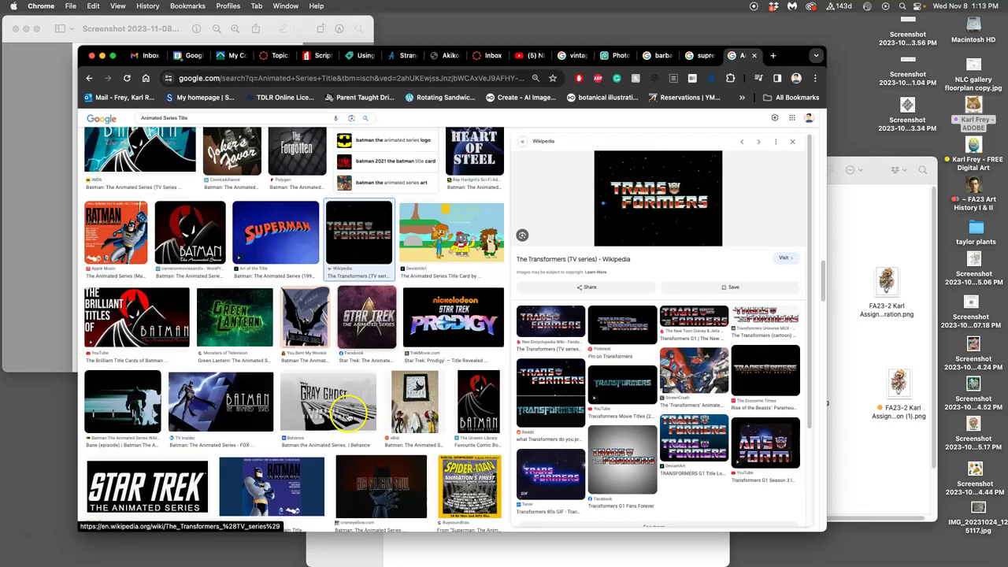
scroll(347, 415, "down", 6)
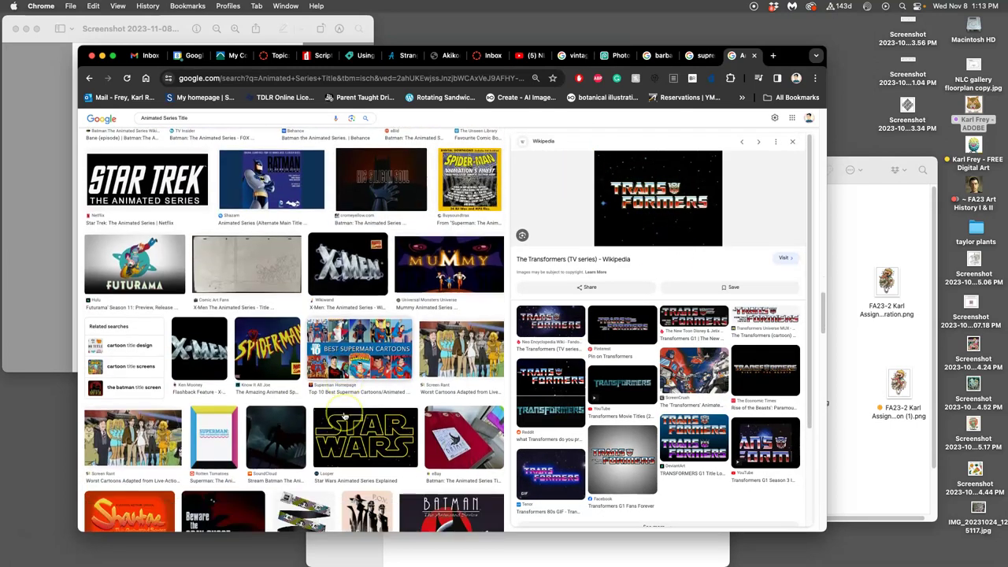
scroll(347, 331, "up", 15)
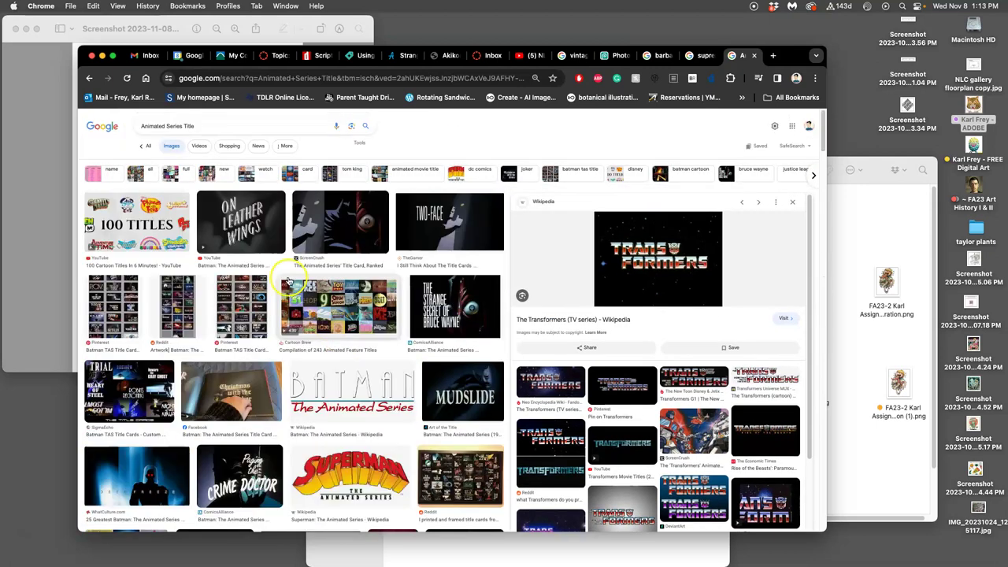
left_click(201, 128)
Change the image search to 'Animated Series Title Anime'
double_click(193, 126)
key("BackSpace")
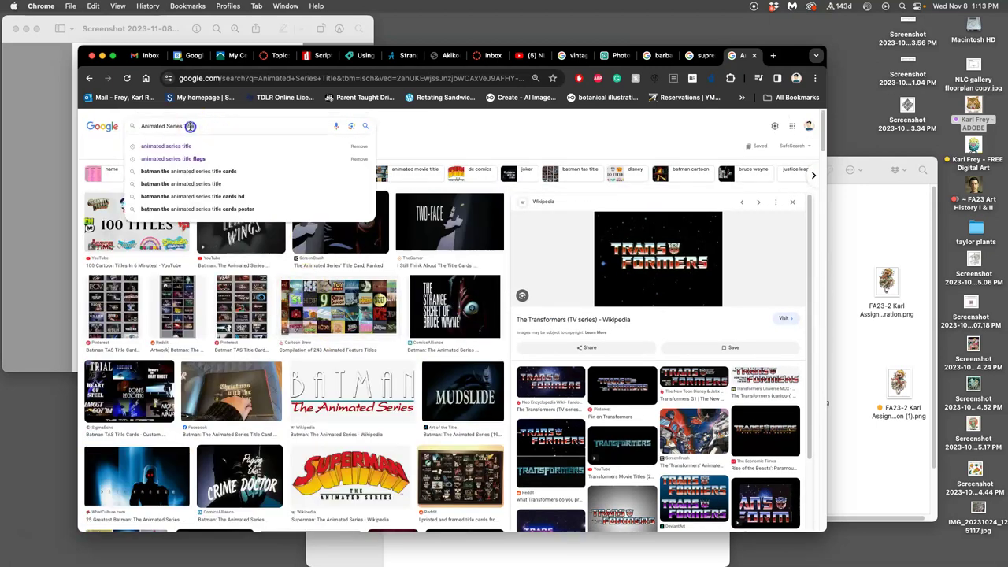
type("Title ")
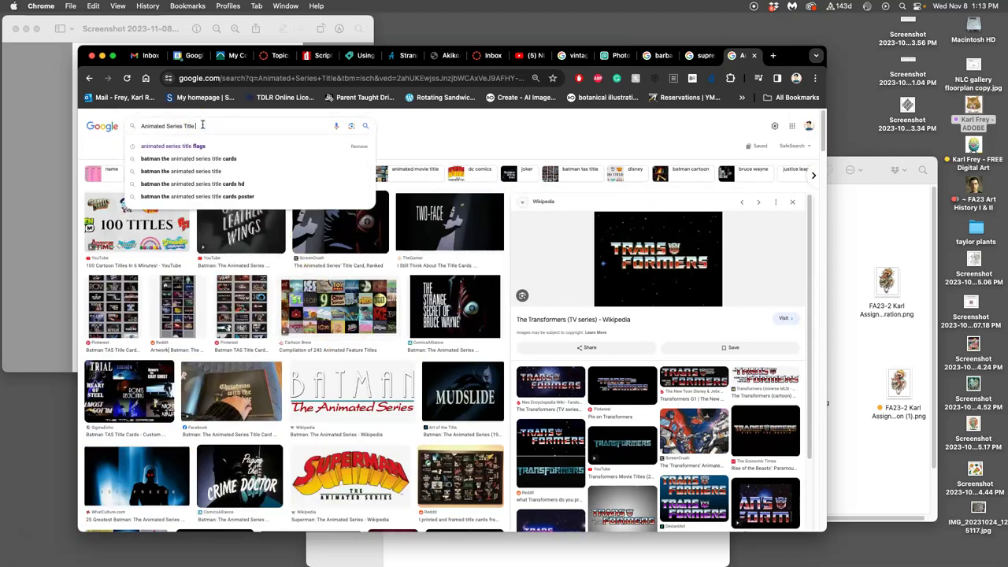
type("Anime")
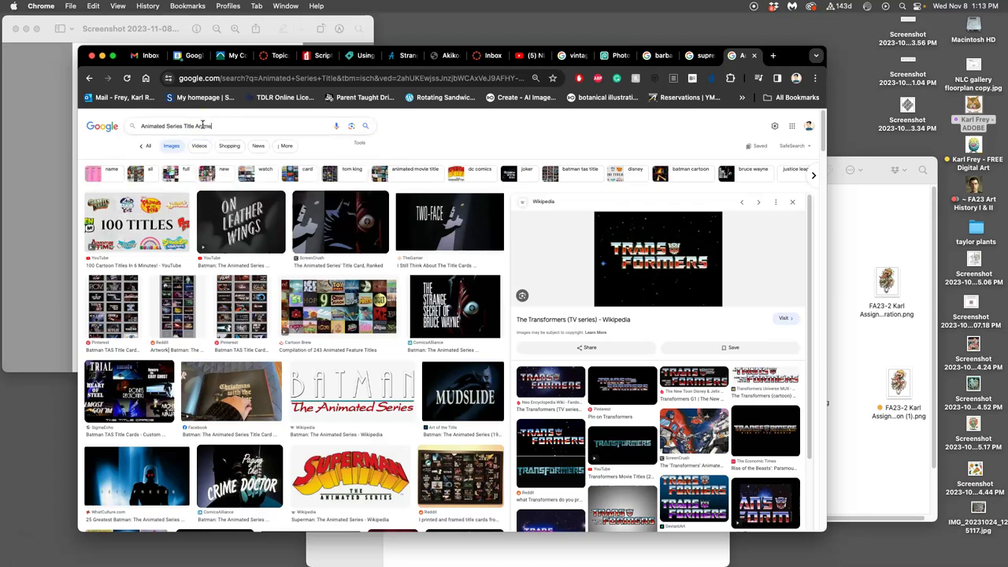
key("Return")
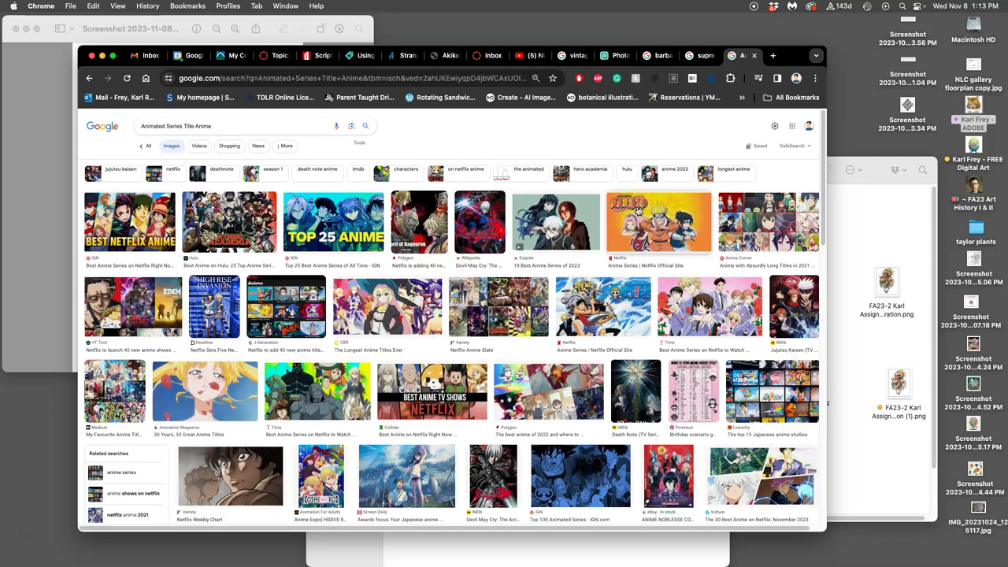
Preview the One Piece Netflix and Best Anime TV Shows Netflix images
left_click(627, 313)
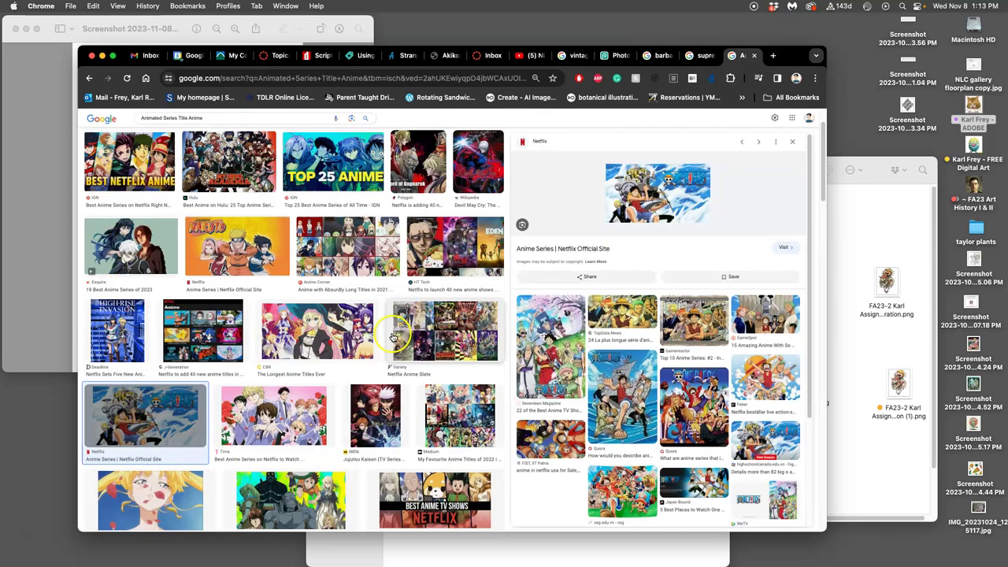
scroll(394, 334, "down", 1)
scroll(230, 235, "down", 3)
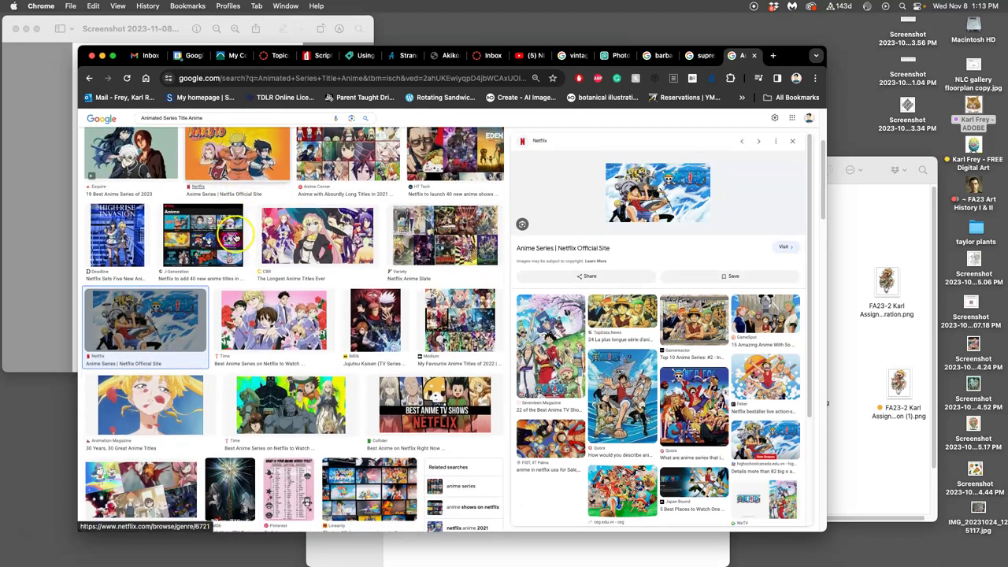
scroll(230, 234, "down", 2)
scroll(323, 266, "down", 2)
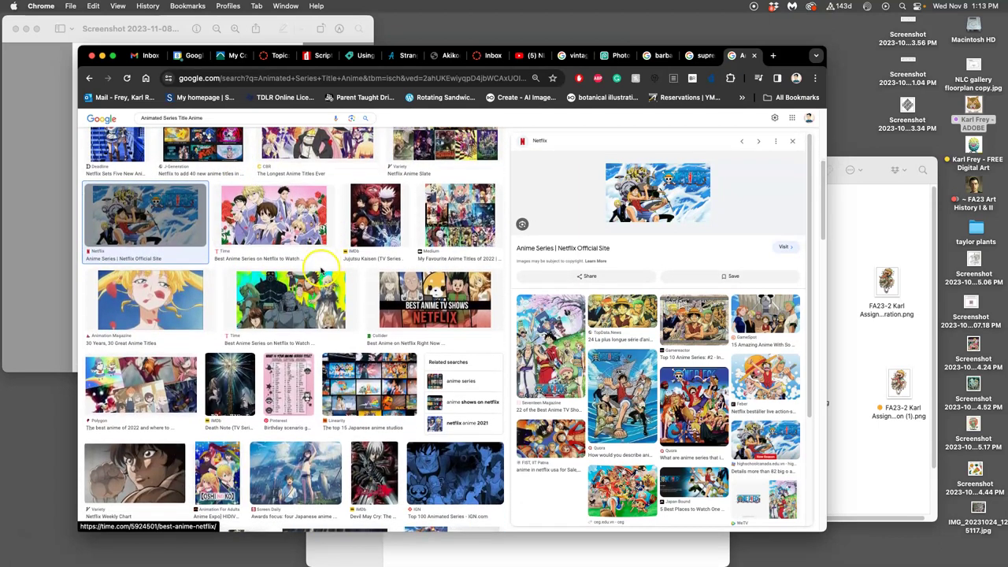
scroll(321, 269, "down", 1)
left_click(434, 244)
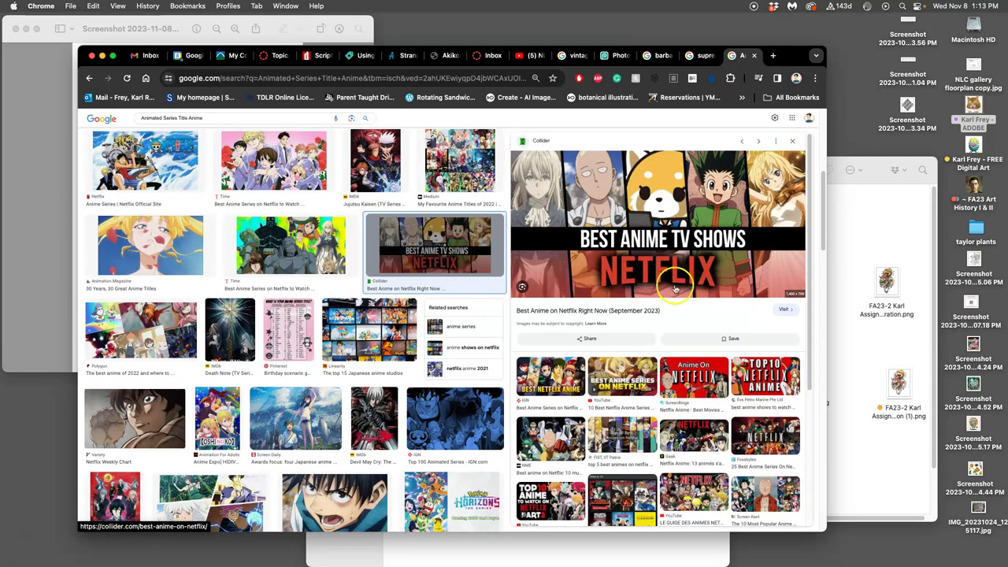
scroll(288, 315, "down", 5)
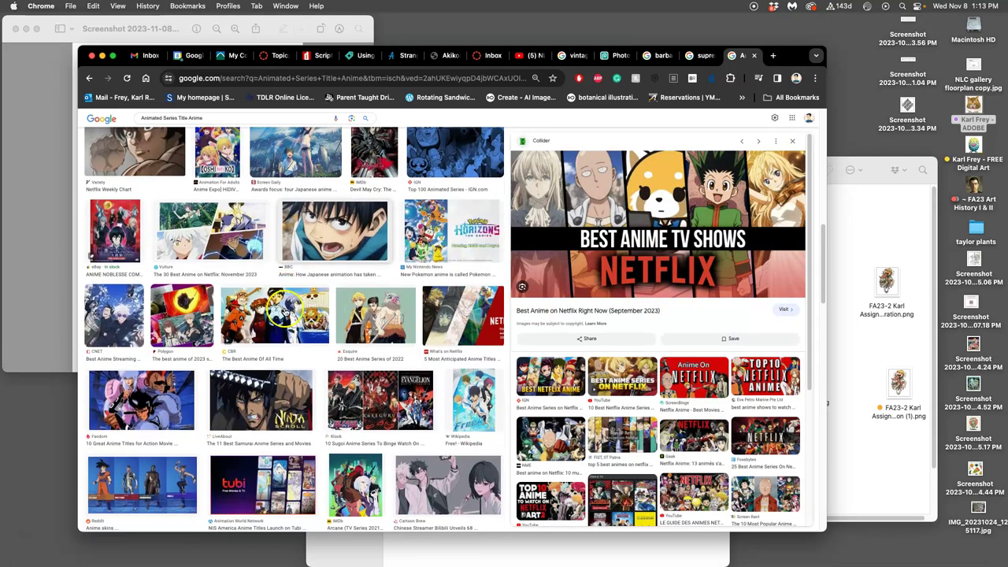
scroll(284, 315, "down", 2)
Preview the Ninja Scroll, Marvel Blade and Berserk title artwork
left_click(311, 319)
scroll(315, 315, "down", 1)
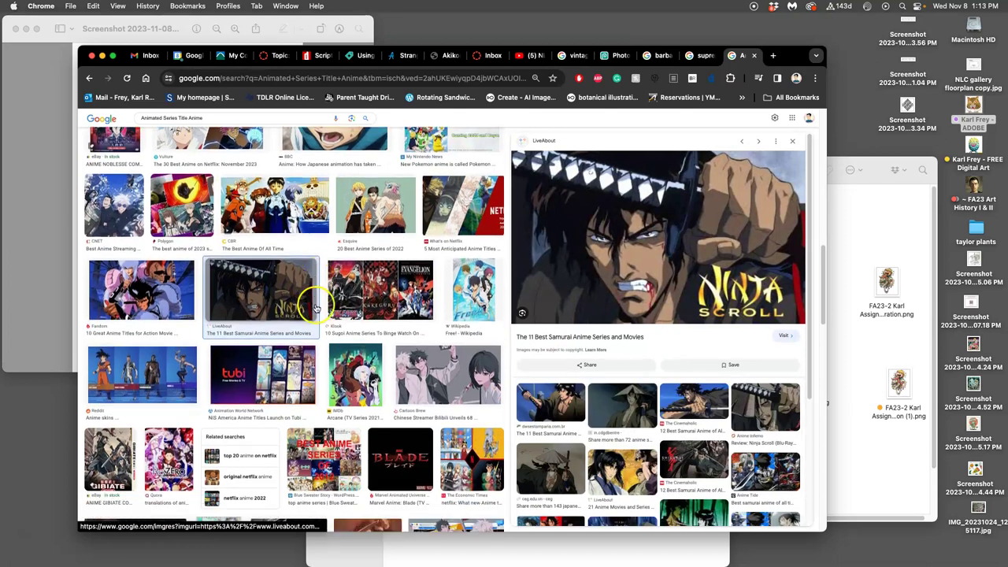
scroll(315, 308, "down", 1)
left_click(400, 429)
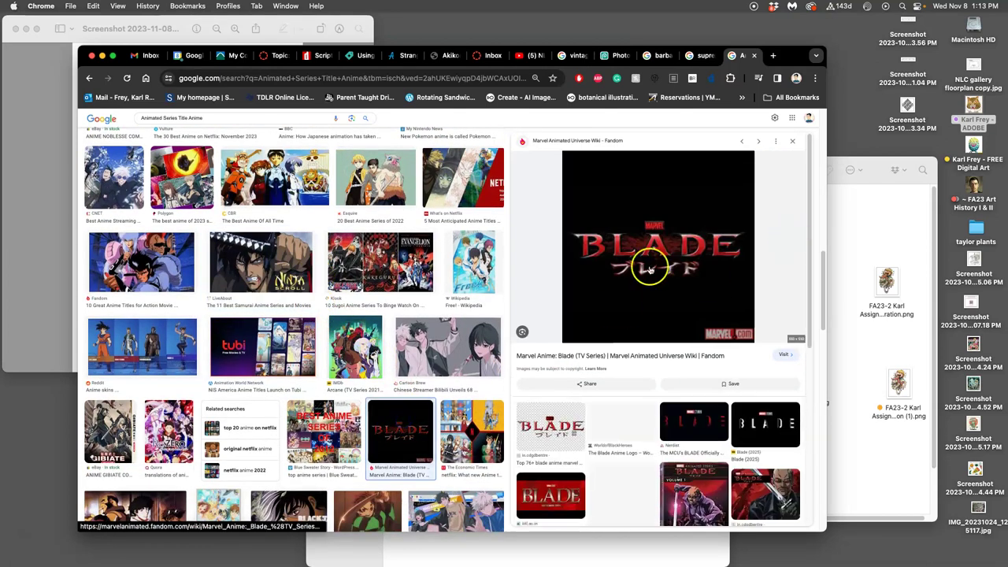
scroll(289, 309, "down", 5)
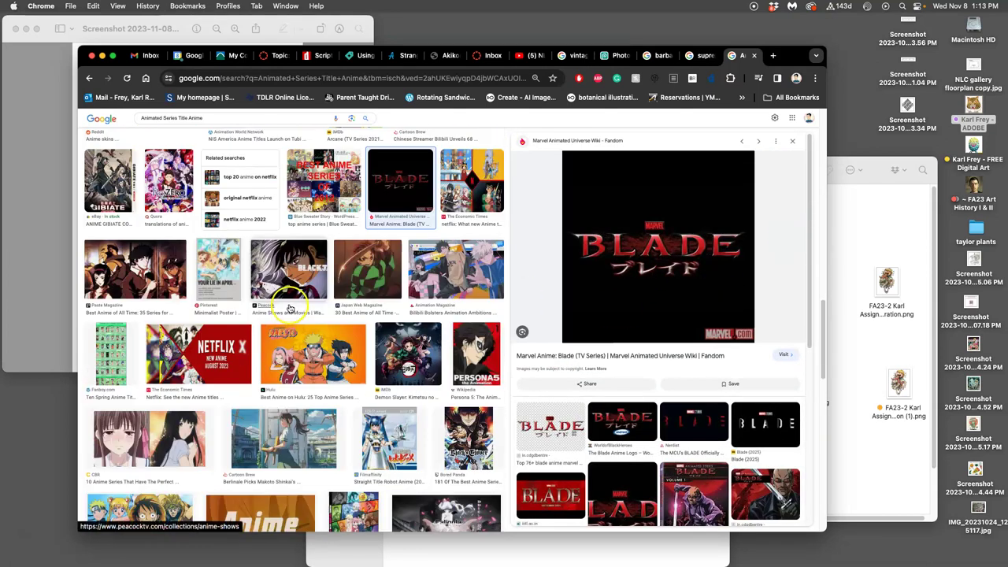
scroll(290, 308, "down", 4)
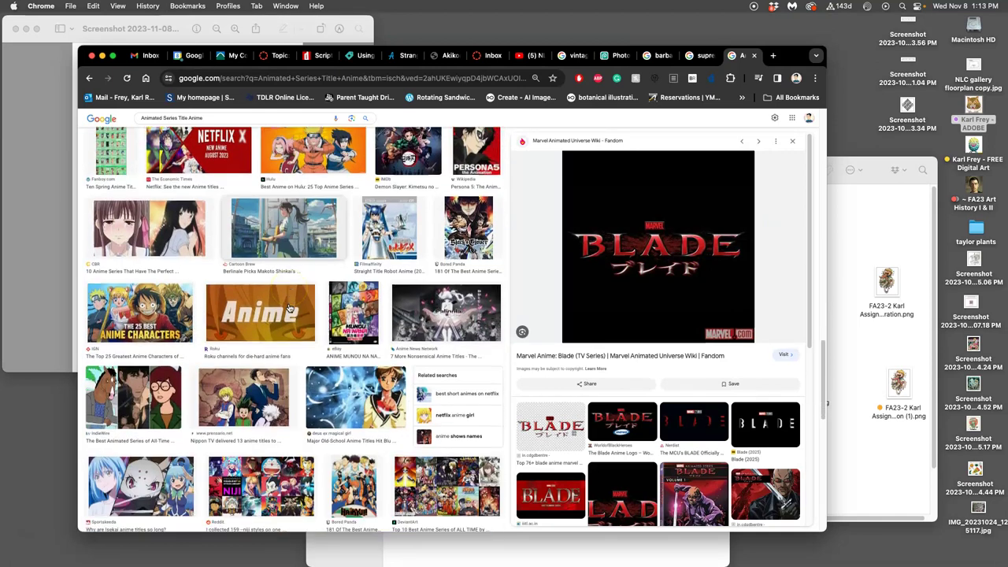
scroll(289, 308, "down", 4)
left_click(435, 381)
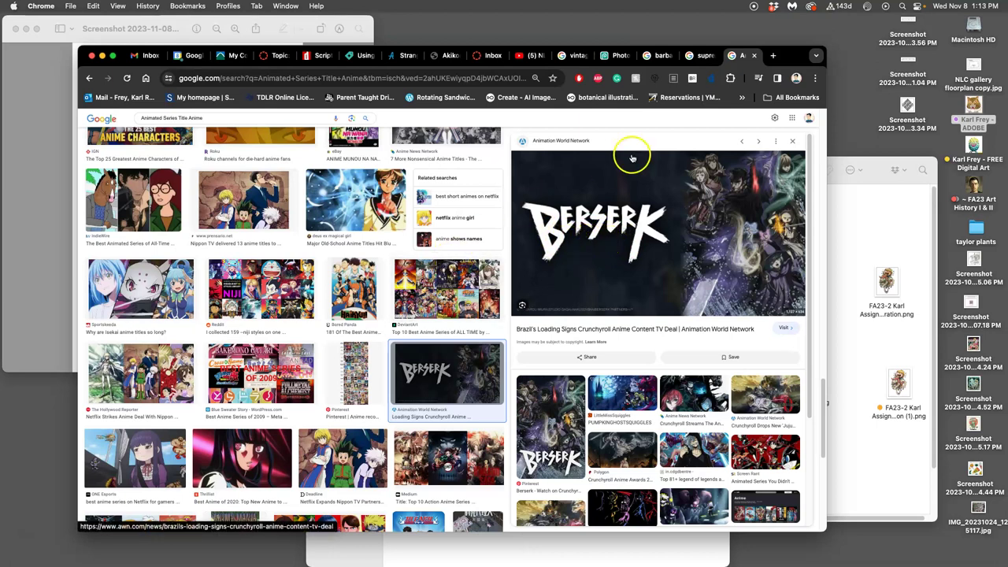
In a new tab, image-search 'movie poster design german expressionist' and enlarge the browser window
left_click(772, 55)
type("mo")
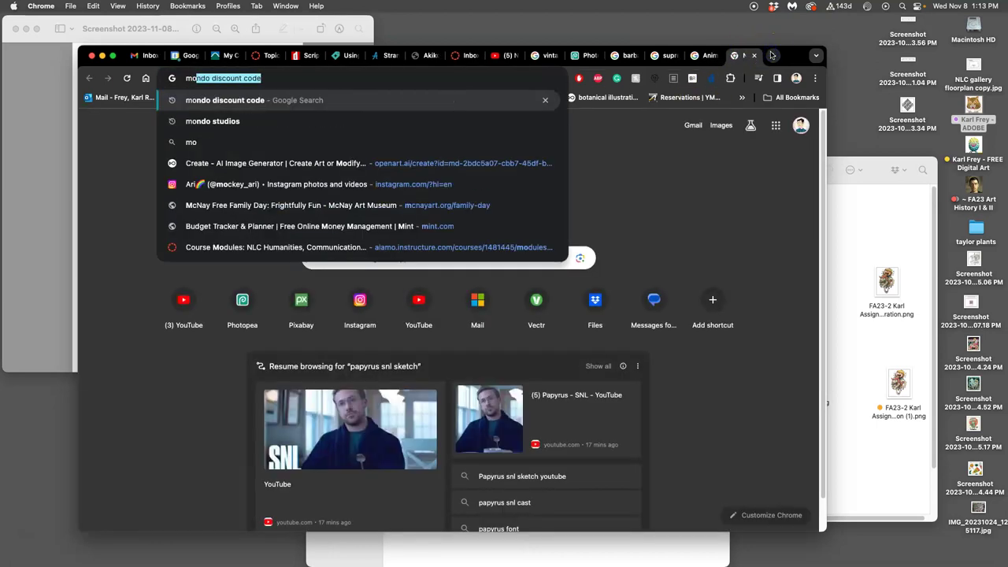
type("vie poster de")
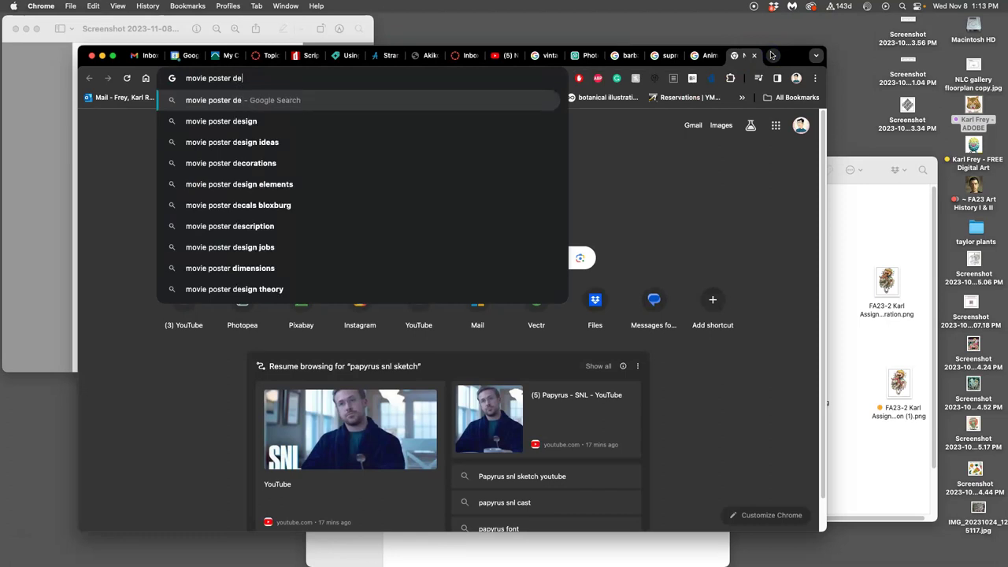
type("sign german e")
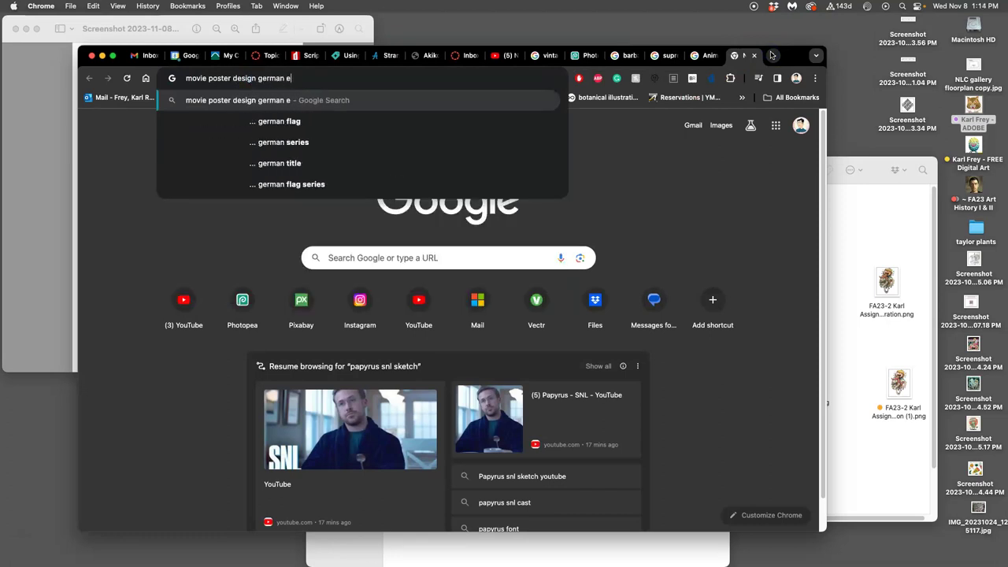
type("xpressionist")
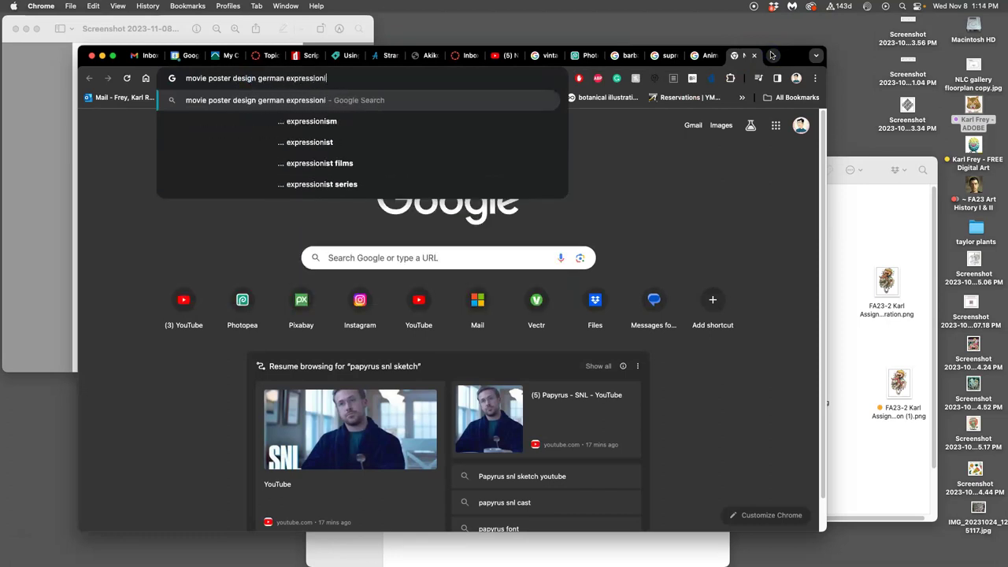
key("Return")
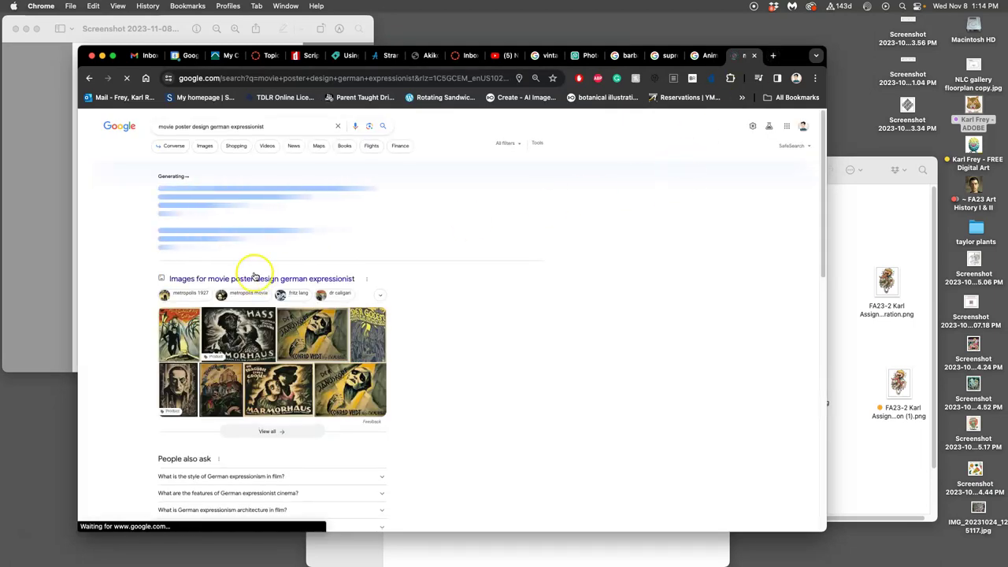
left_click(229, 278)
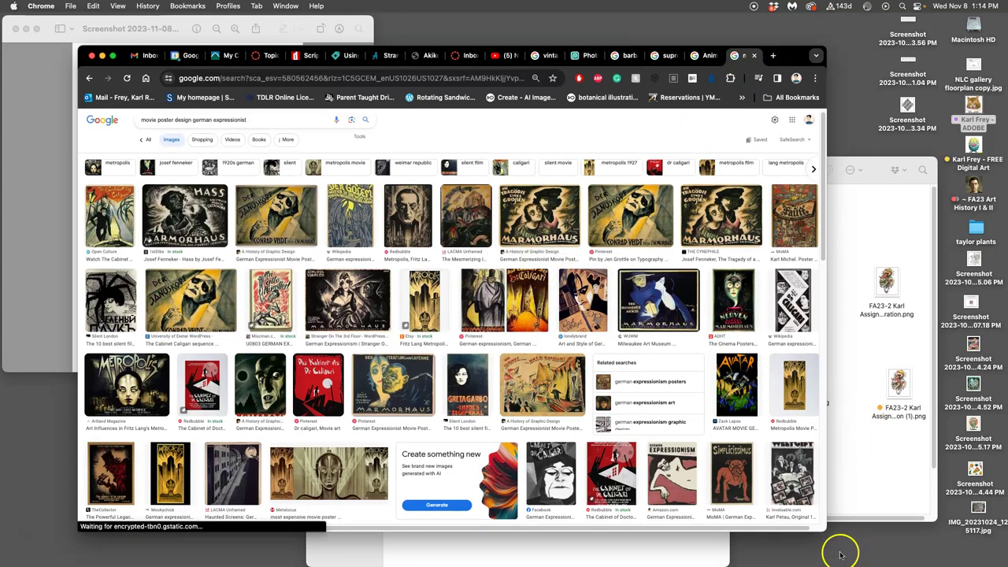
left_click_drag(827, 533, 902, 565)
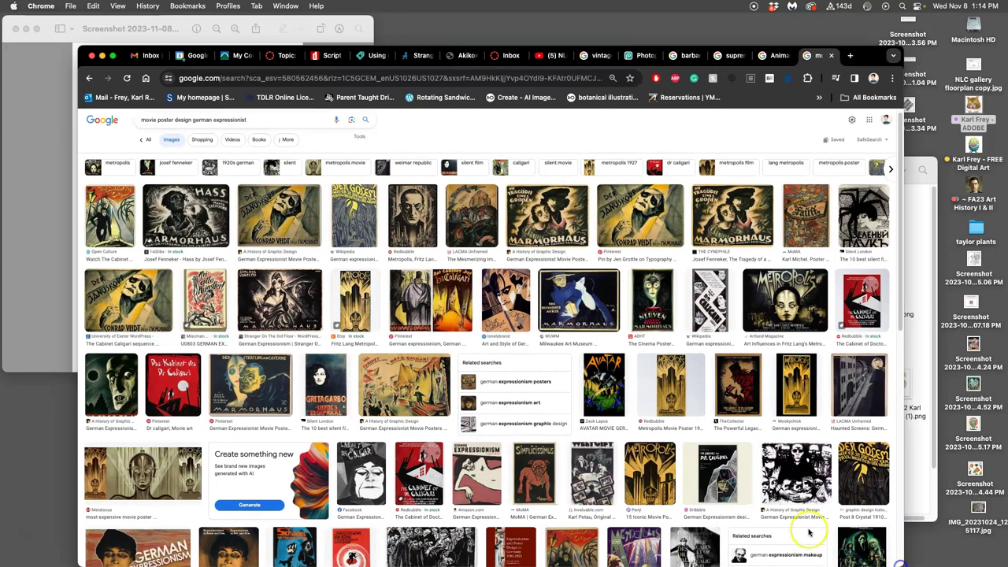
Preview the Der Golem, Faust and Metropolis posters and the German Expressionism introduction video
left_click(348, 224)
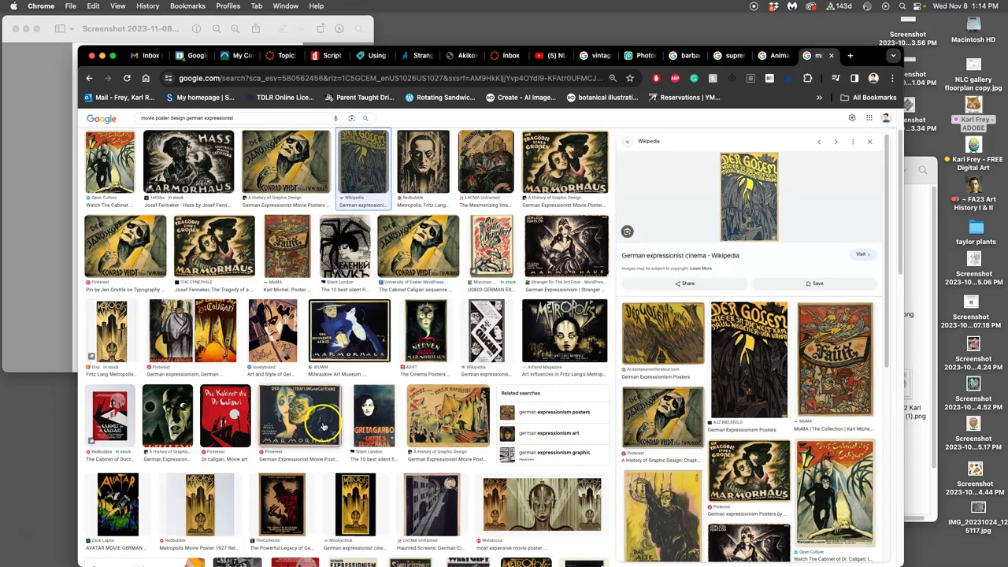
left_click(293, 263)
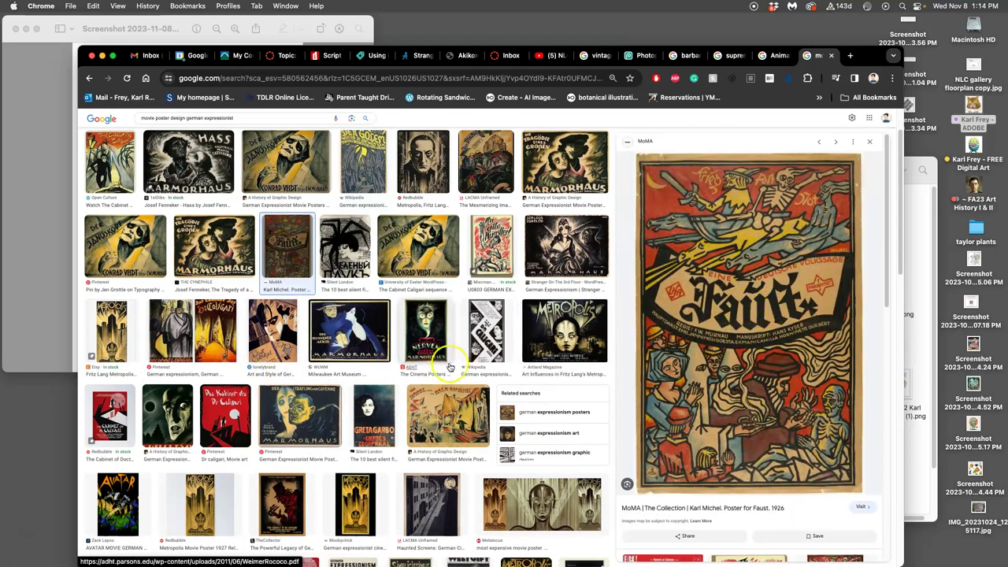
left_click(534, 334)
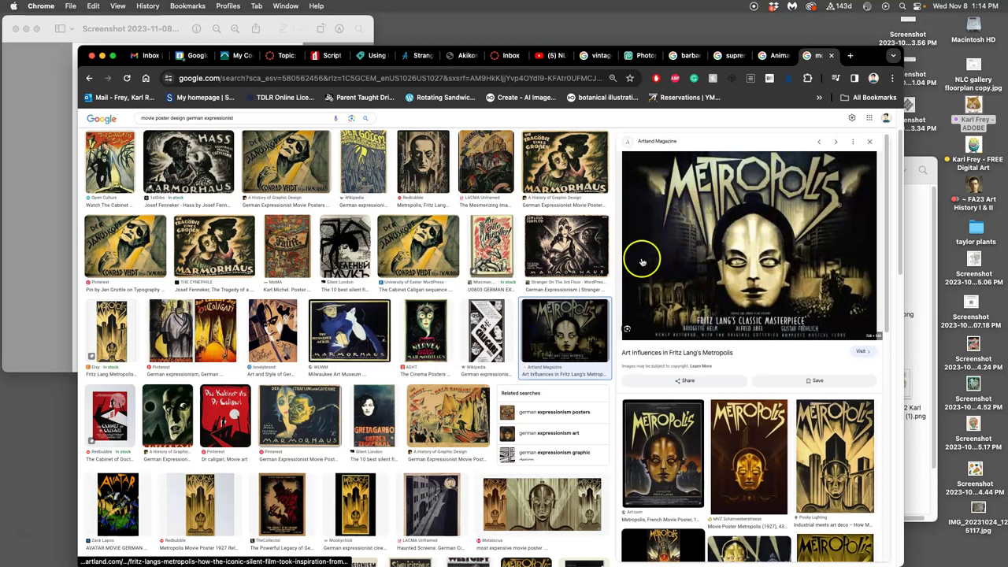
scroll(348, 397, "down", 5)
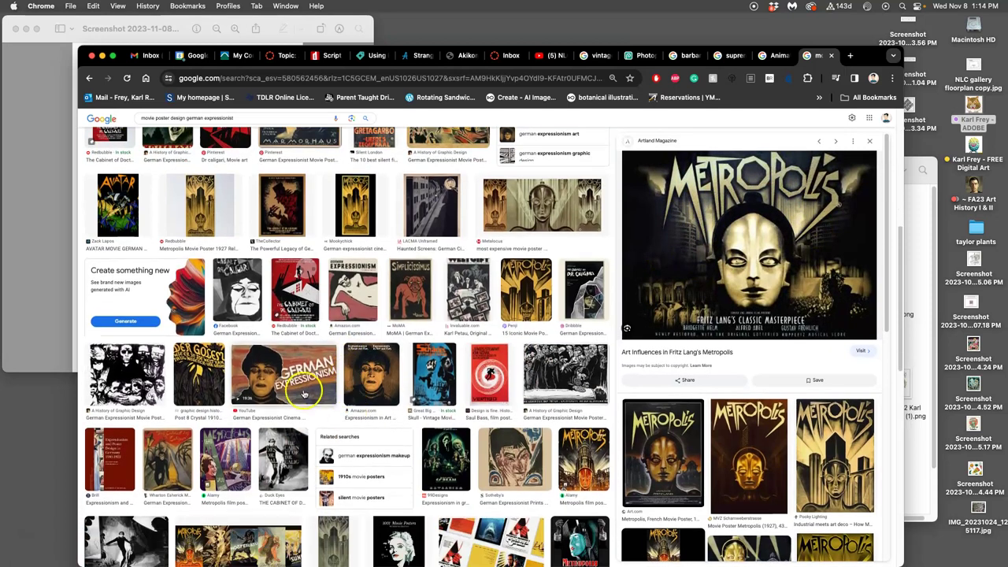
left_click(315, 385)
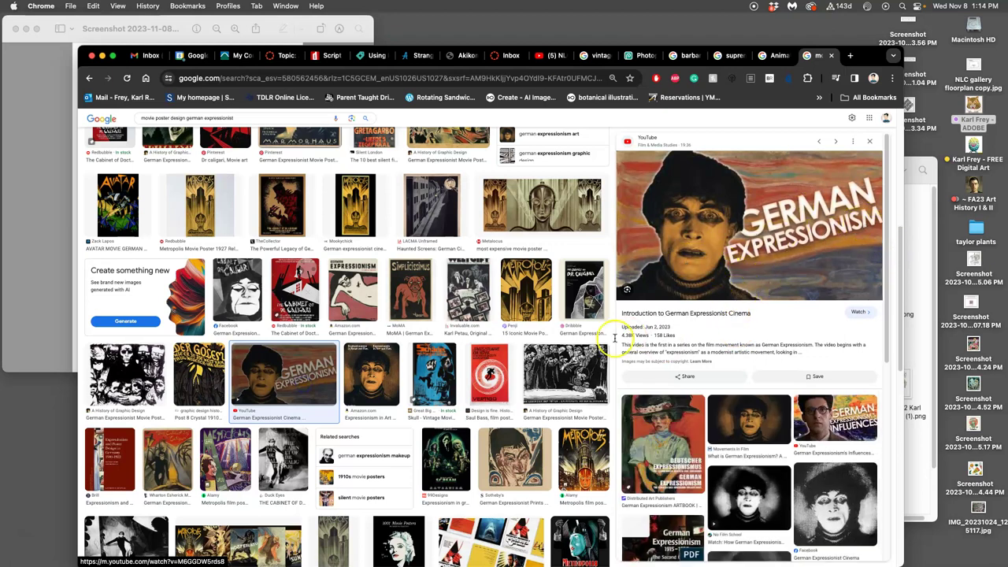
Preview the Simplicissimus, AVATAR and Harold Lloyd 'Alldeles på vippen' posters with related images
left_click(410, 293)
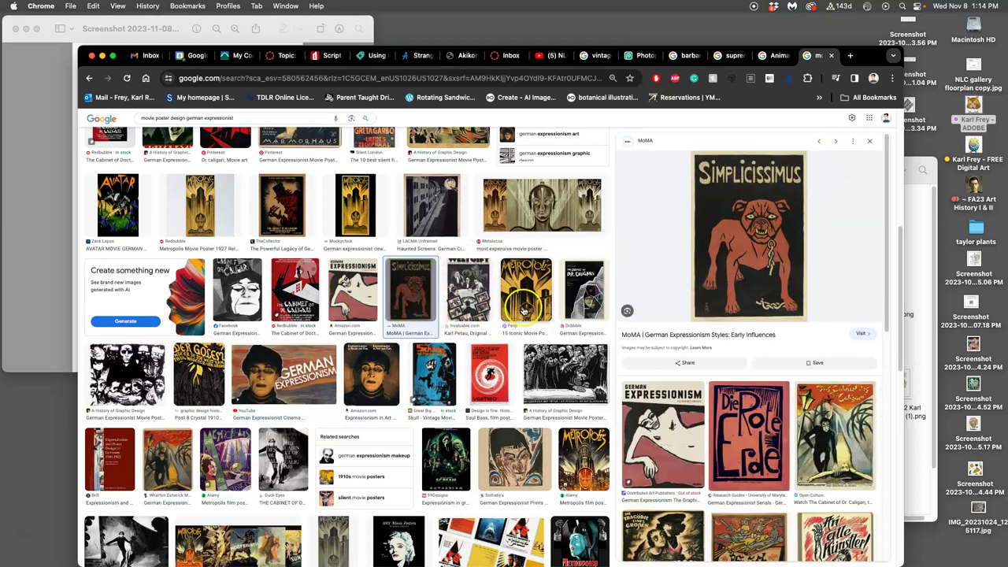
scroll(472, 291, "down", 1)
left_click(118, 201)
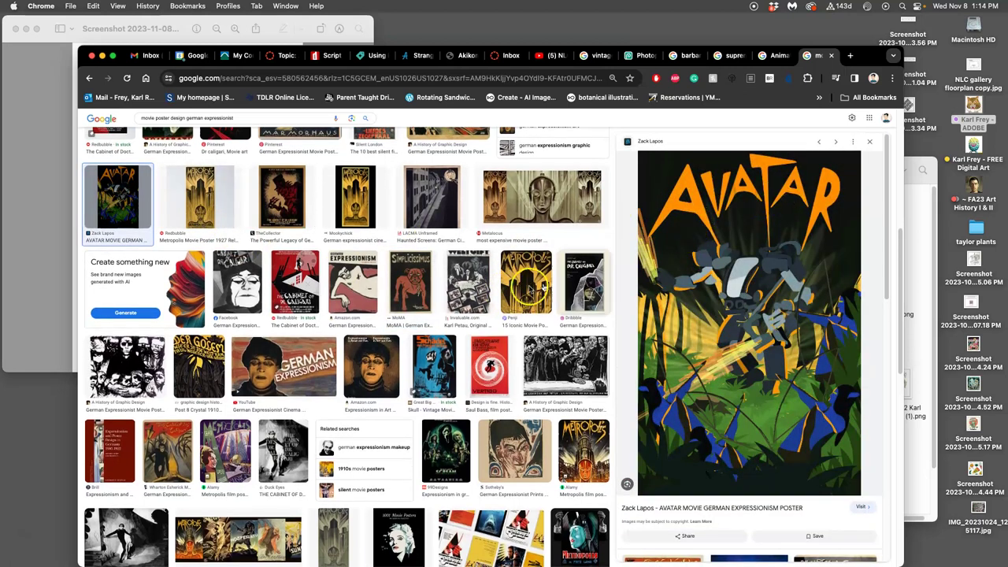
scroll(351, 303, "down", 5)
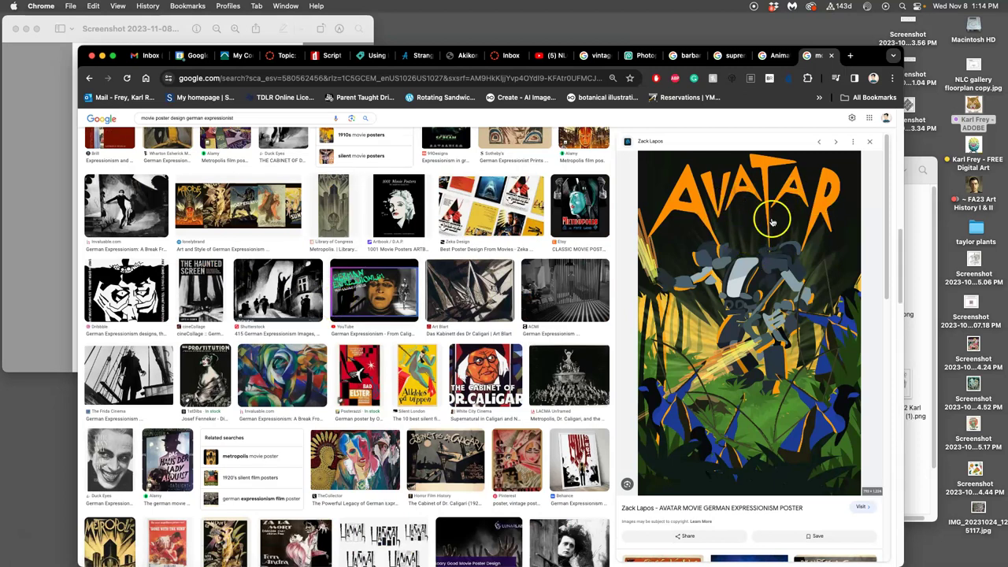
left_click(409, 403)
left_click(409, 367)
scroll(409, 363, "up", 15)
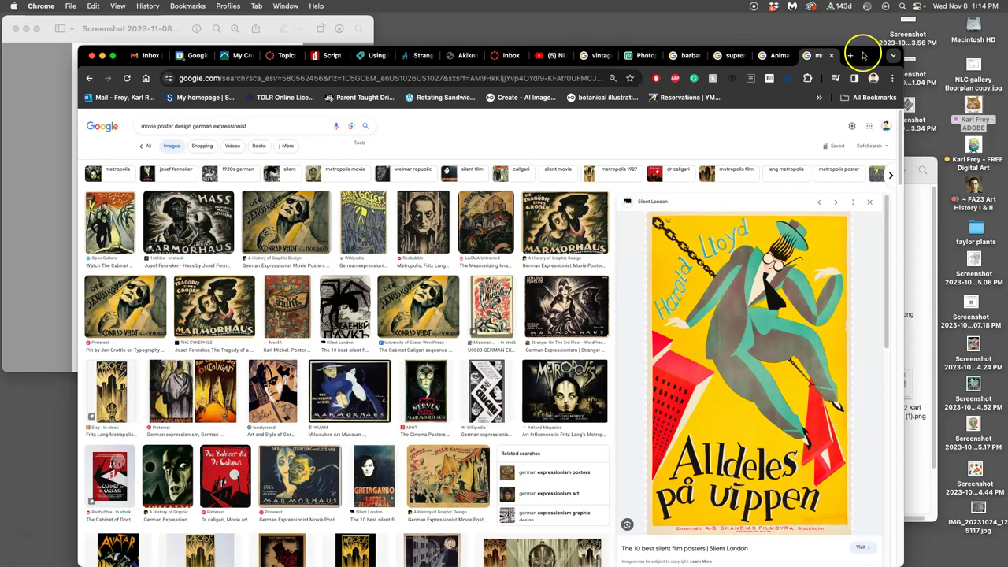
In Photopea, add a new layer and set a pressure-controlled brush to red ff3400
left_click(645, 56)
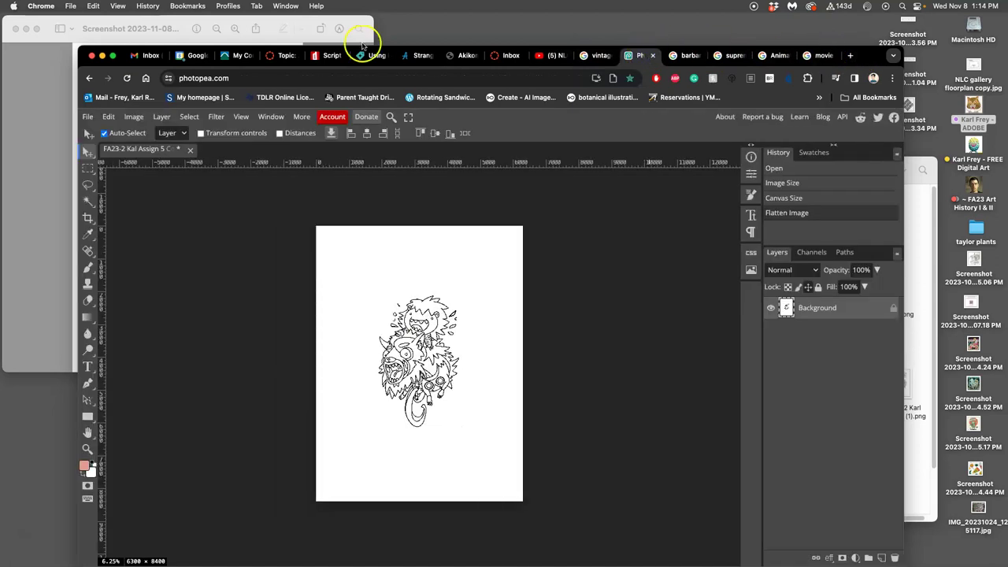
left_click(882, 556)
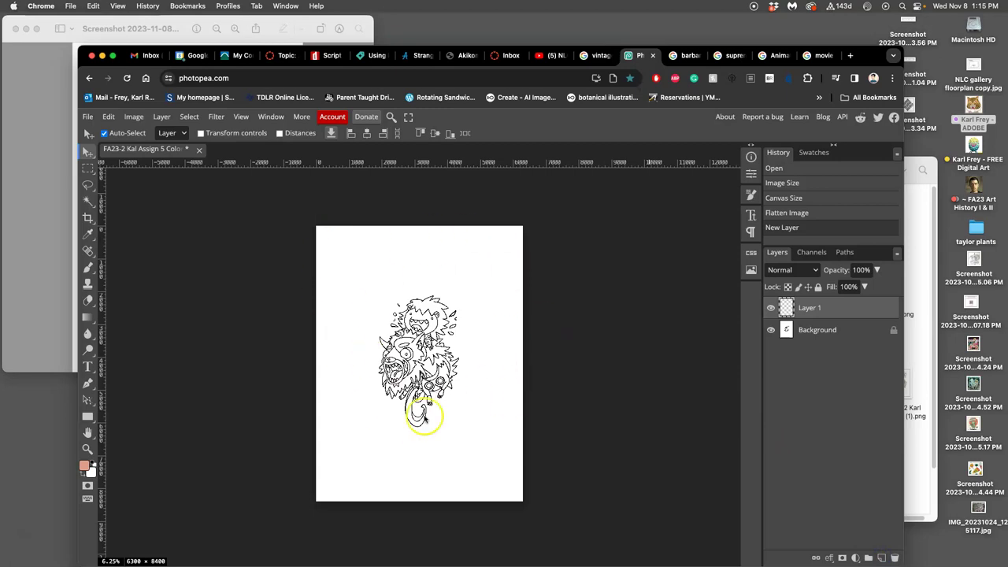
left_click(88, 269)
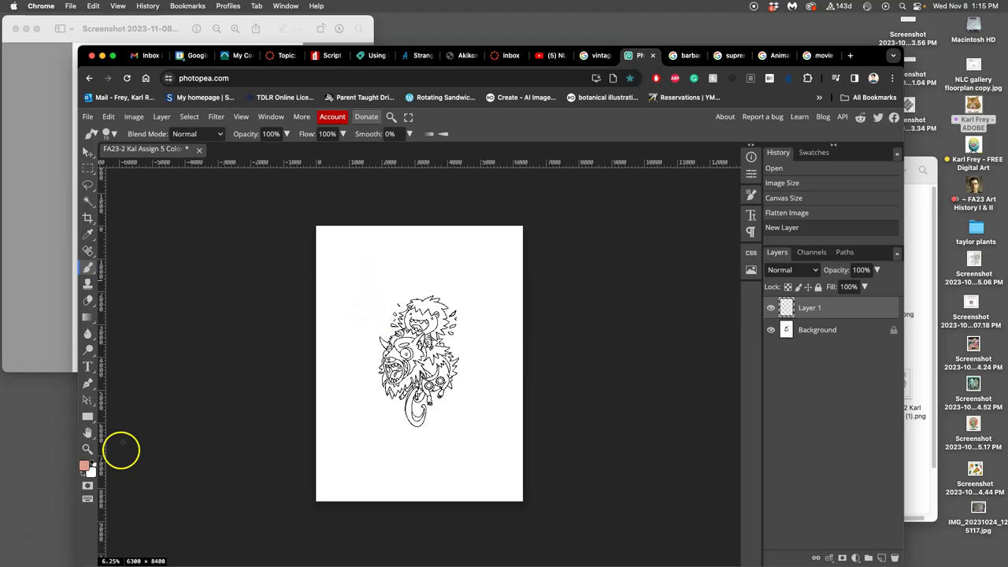
left_click(84, 466)
left_click_drag(259, 241, 292, 211)
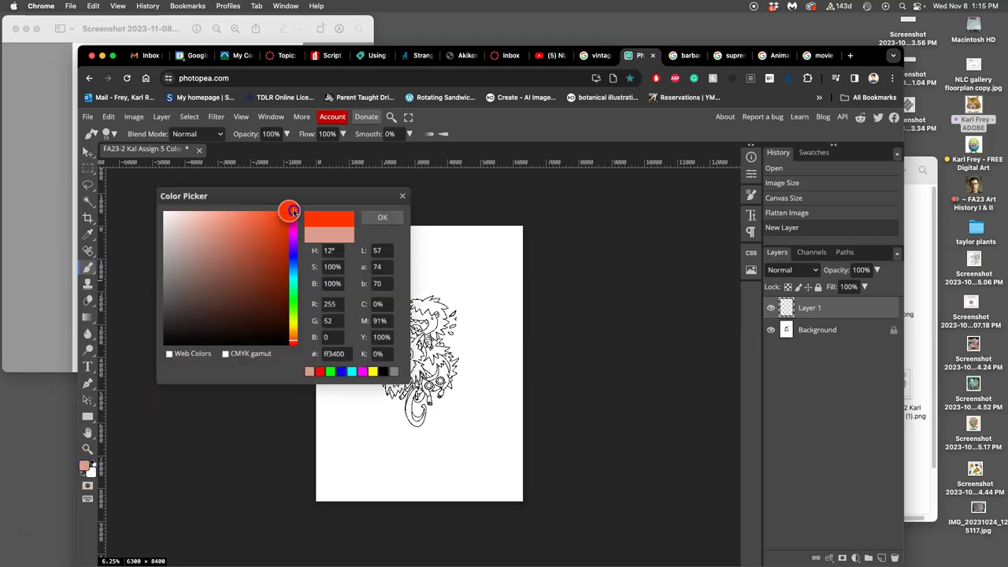
left_click(376, 219)
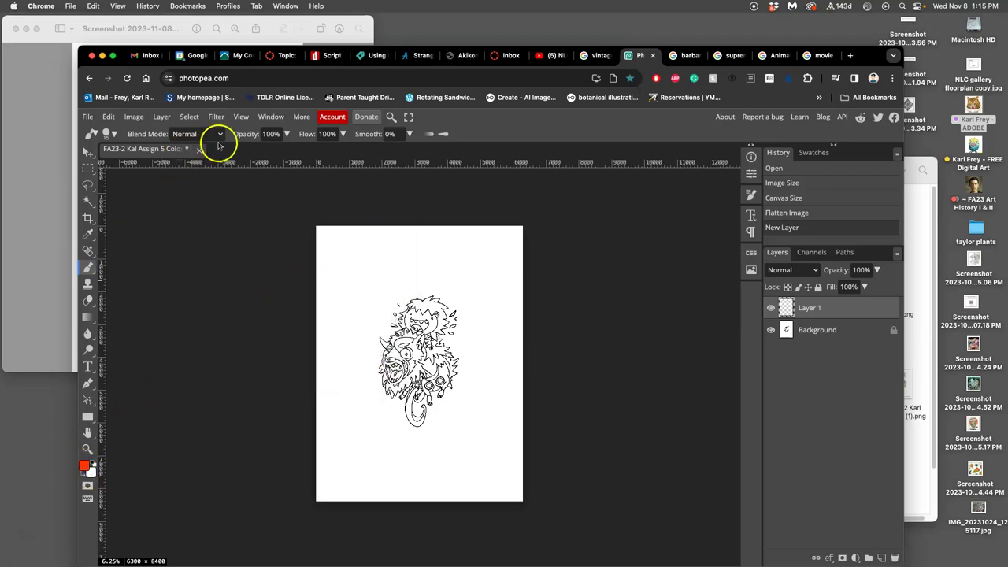
left_click(443, 134)
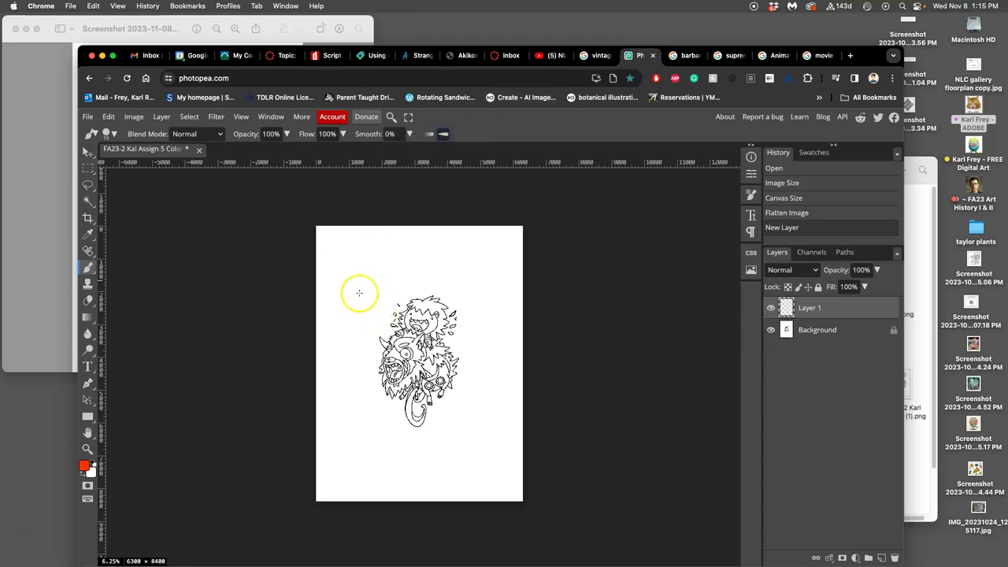
Enlarge the brush to about 44 px and letter 'Gorg-On Girl' at the top-left
left_click(323, 244)
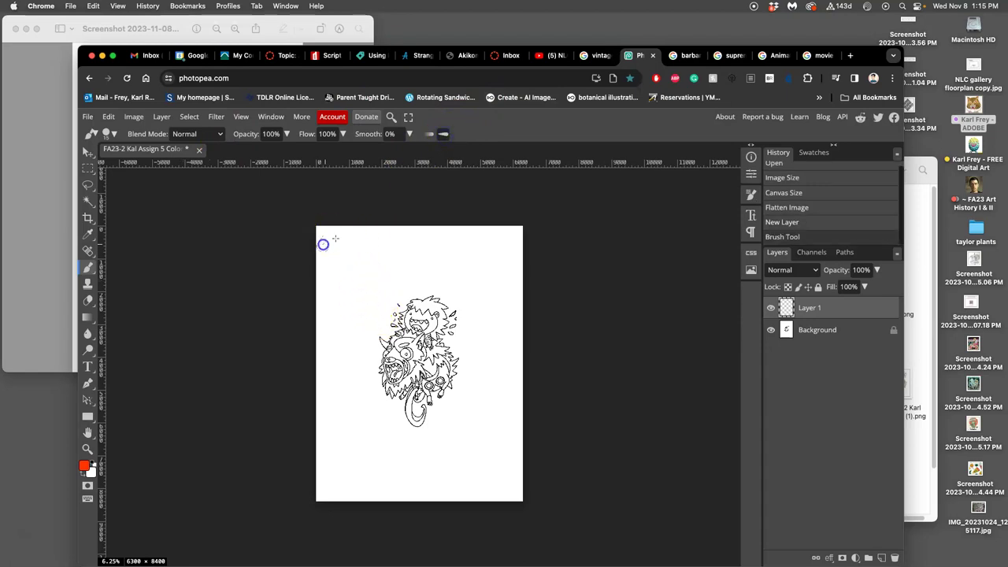
left_click(110, 133)
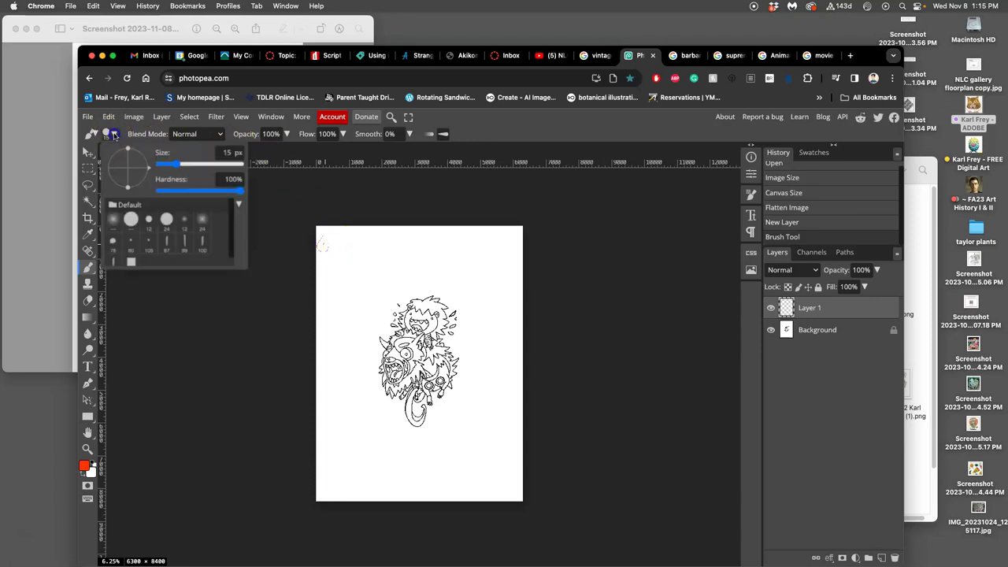
left_click_drag(167, 163, 187, 165)
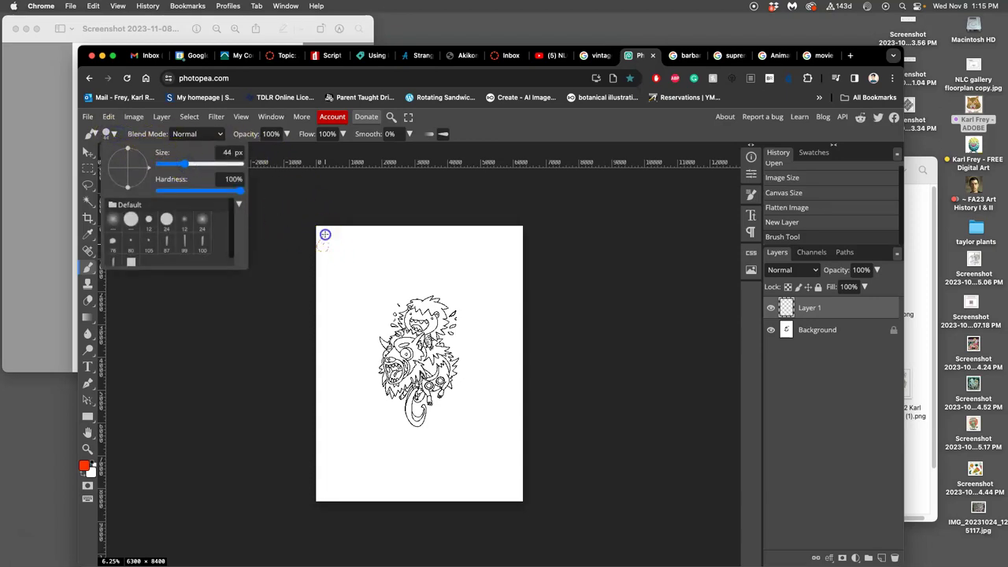
left_click(320, 238)
mouse_move(323, 238)
left_mouse_down()
mouse_move(363, 246)
mouse_move(355, 260)
mouse_move(388, 251)
mouse_move(387, 233)
mouse_move(412, 249)
left_mouse_up()
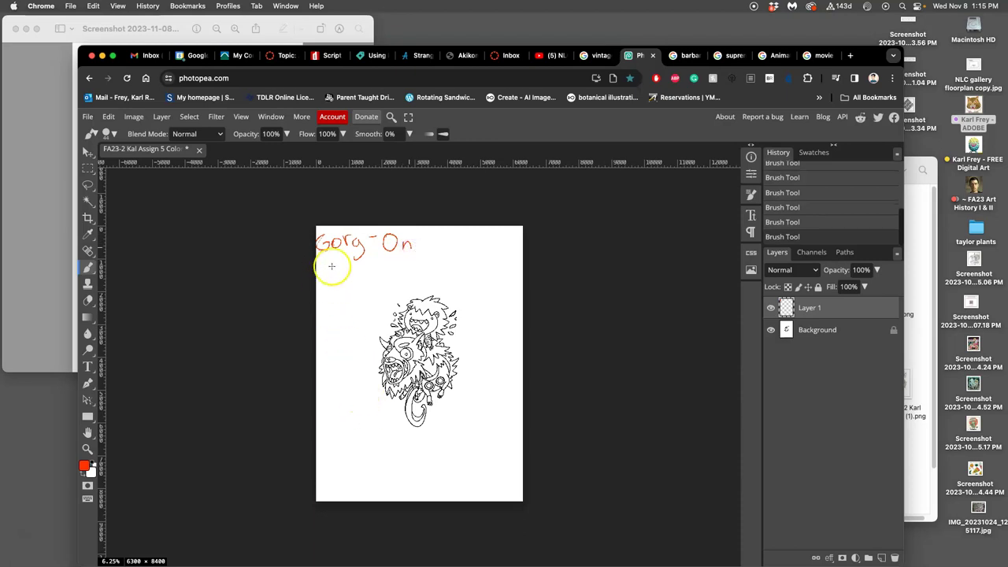
mouse_move(341, 267)
left_mouse_down()
mouse_move(342, 277)
mouse_move(355, 266)
left_mouse_up()
left_click_drag(360, 253, 361, 275)
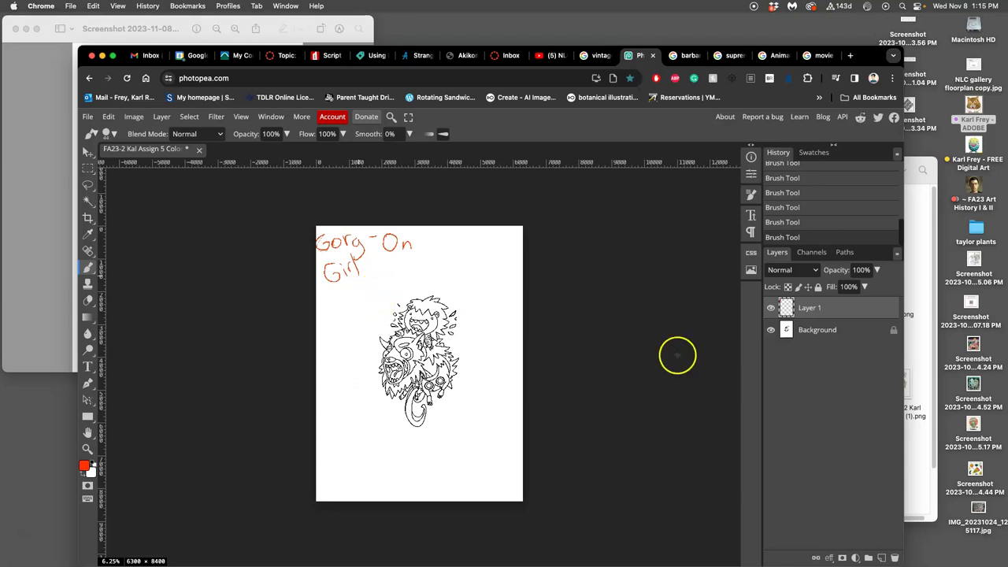
On a new layer, brush striped red banners above and below the figure, then duplicate the layer
left_click(881, 558)
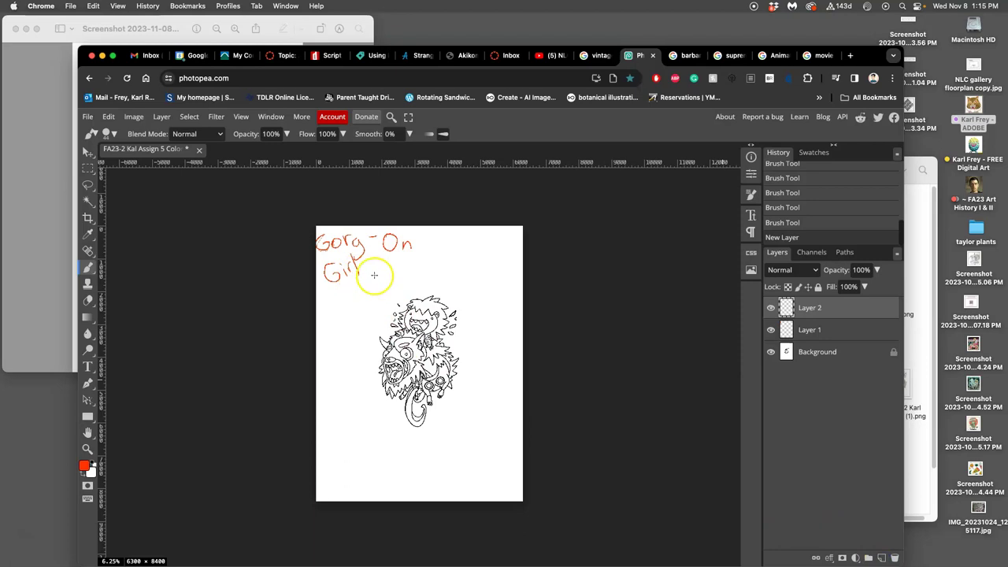
left_click_drag(381, 314, 383, 316)
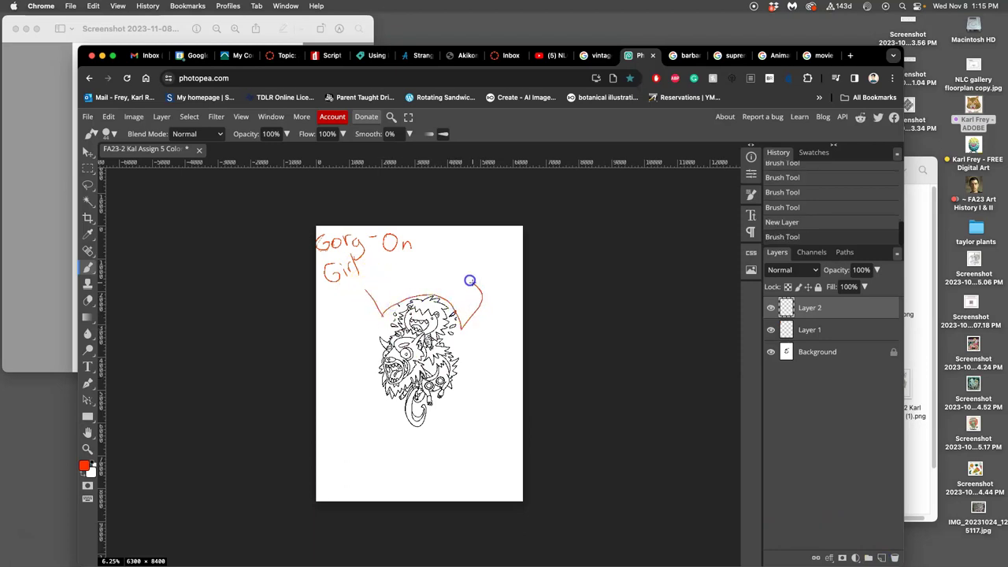
left_click_drag(401, 270, 363, 286)
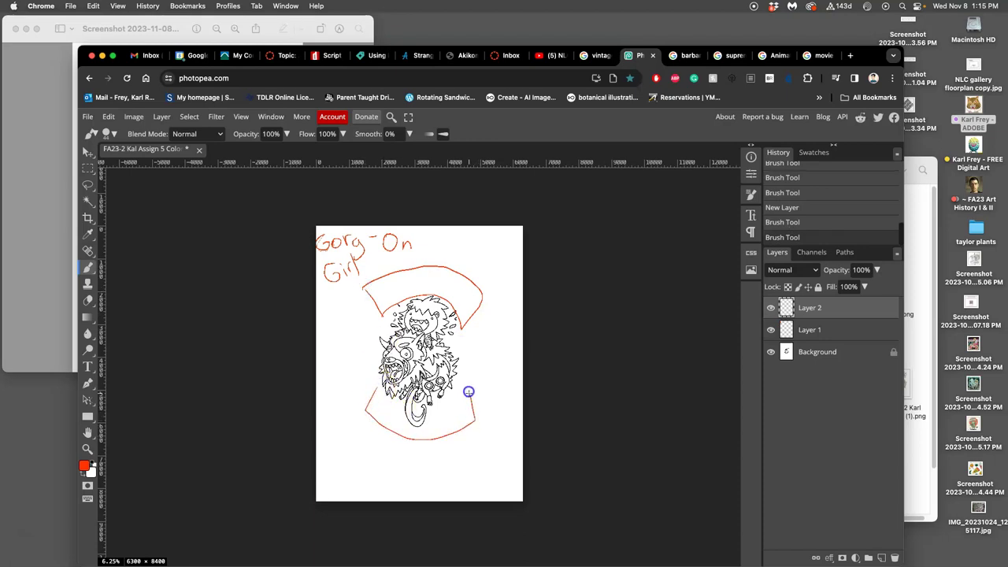
left_click_drag(385, 392, 378, 389)
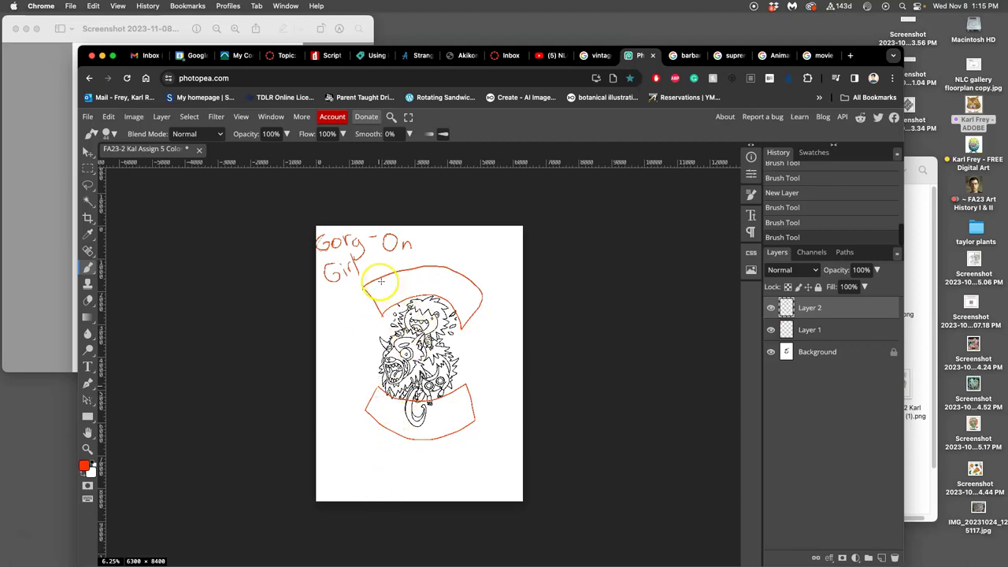
mouse_move(380, 281)
left_mouse_down()
mouse_move(390, 309)
mouse_move(402, 307)
left_mouse_up()
mouse_move(407, 270)
left_mouse_down()
mouse_move(413, 304)
mouse_move(434, 300)
left_mouse_up()
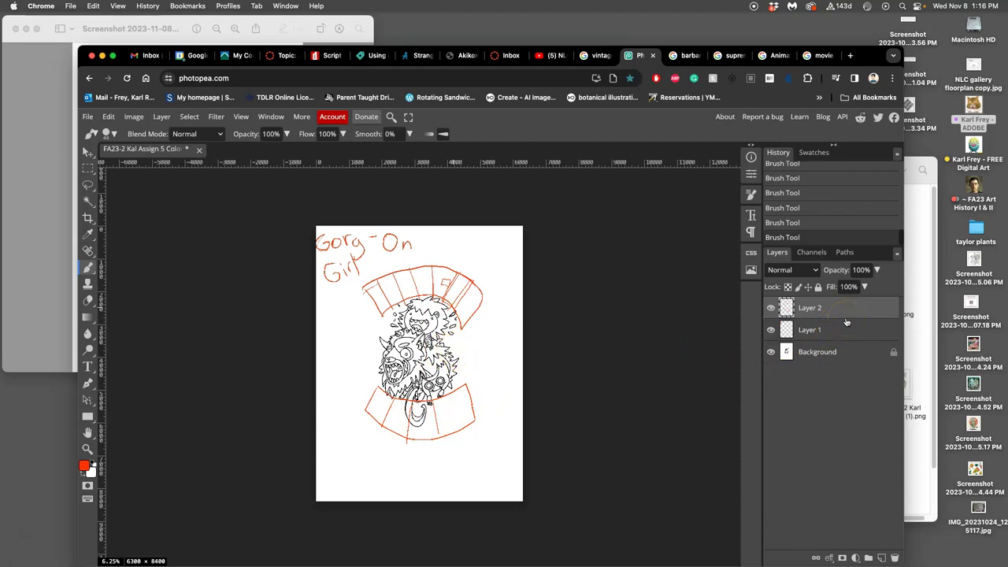
key("super+j")
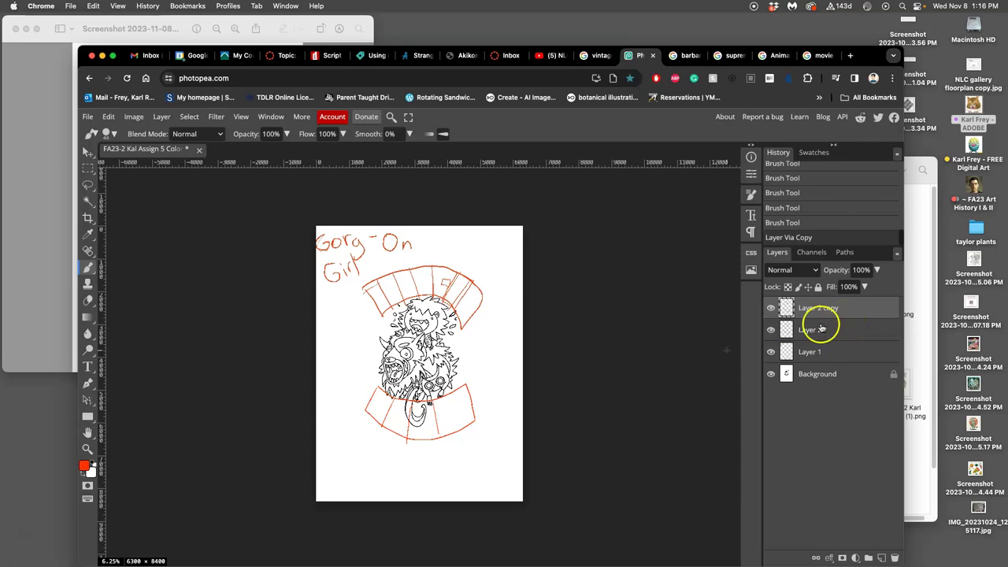
Hide the original Layer 2 and clear everything on Layer 2 copy
left_click(773, 331)
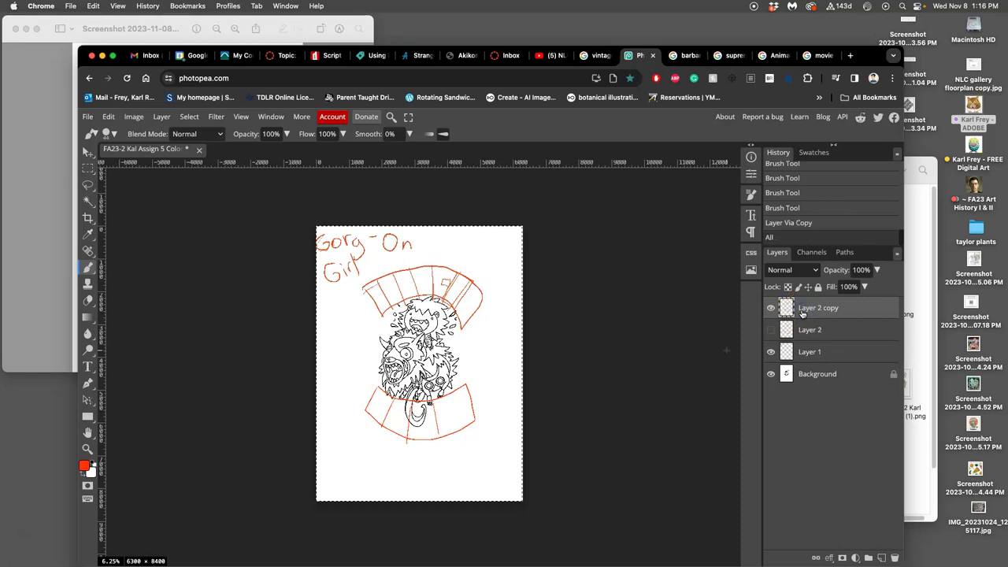
key("Delete")
key("super+d")
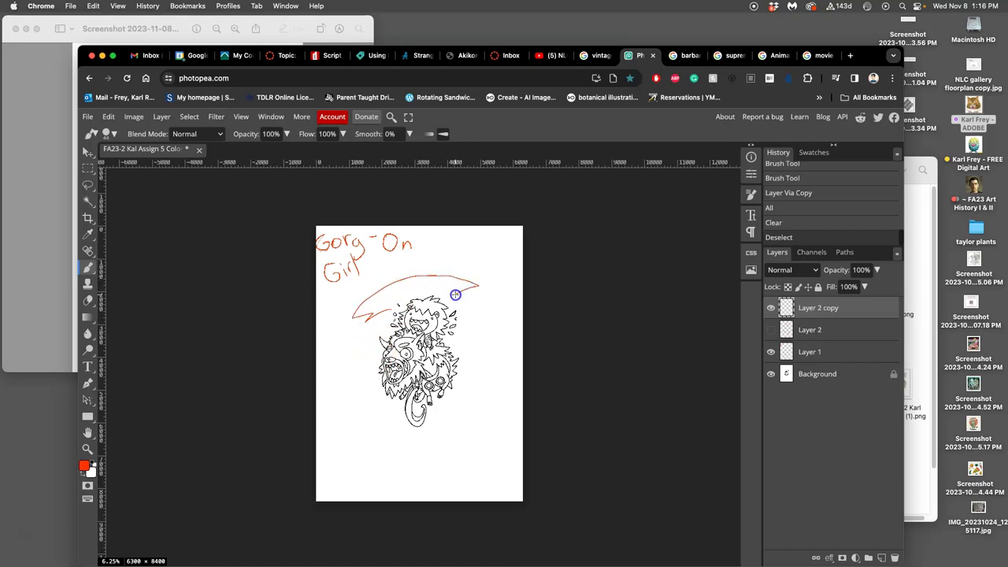
Brush a pointed top banner and wavy lower ribbon, then lasso-select the top banner
mouse_move(453, 303)
left_mouse_down()
mouse_move(394, 308)
mouse_move(412, 307)
mouse_move(387, 327)
mouse_move(367, 322)
mouse_move(367, 301)
mouse_move(379, 292)
mouse_move(389, 313)
mouse_move(390, 291)
mouse_move(403, 283)
mouse_move(420, 303)
left_mouse_up()
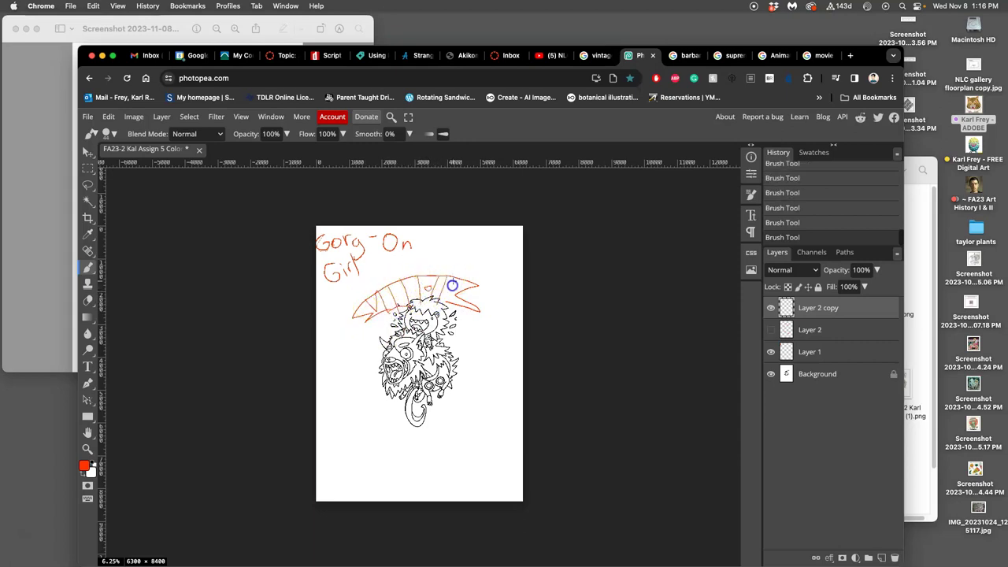
mouse_move(415, 402)
left_mouse_down()
mouse_move(378, 429)
mouse_move(365, 400)
left_mouse_up()
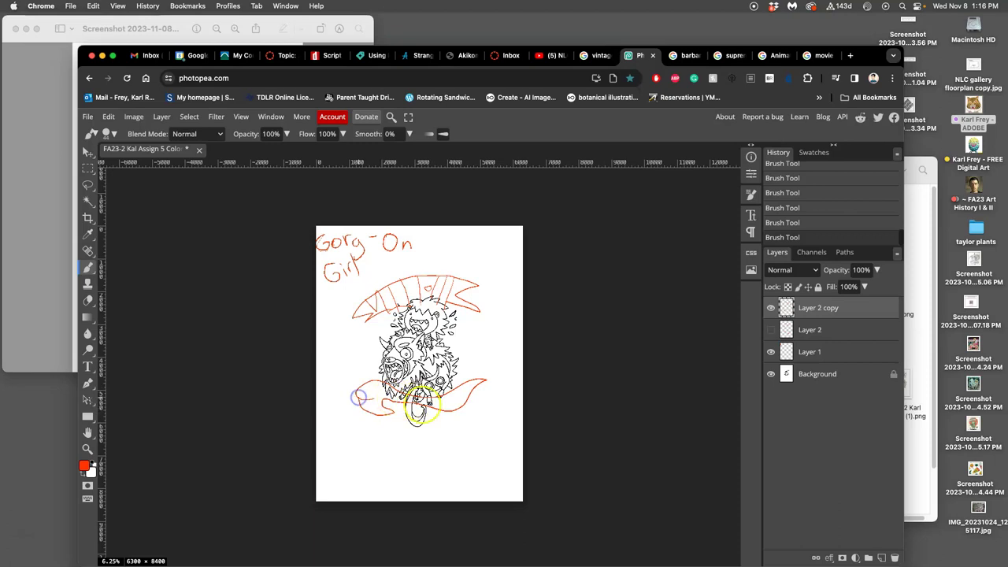
mouse_move(358, 398)
left_mouse_down()
mouse_move(371, 400)
mouse_move(368, 389)
left_mouse_up()
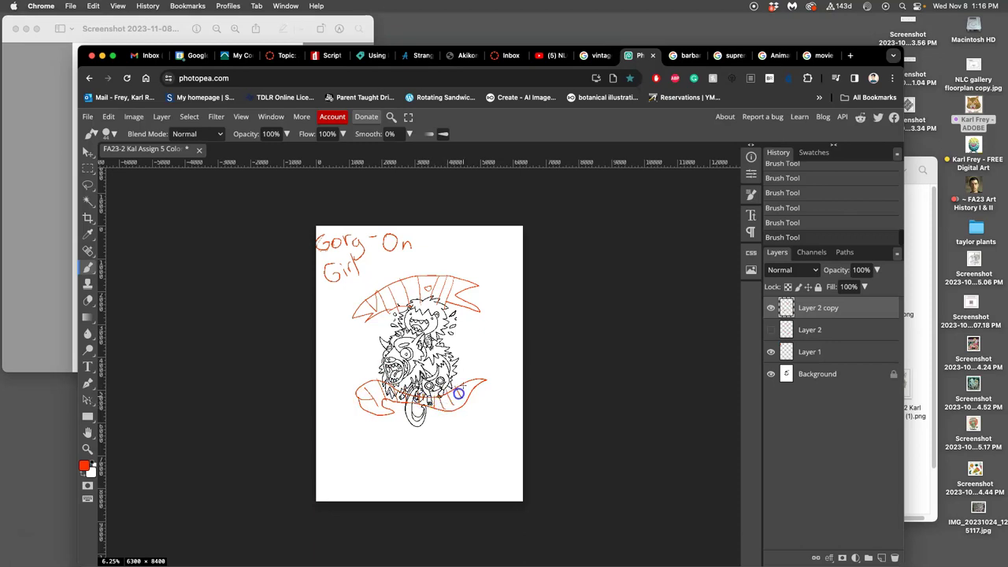
left_click(88, 185)
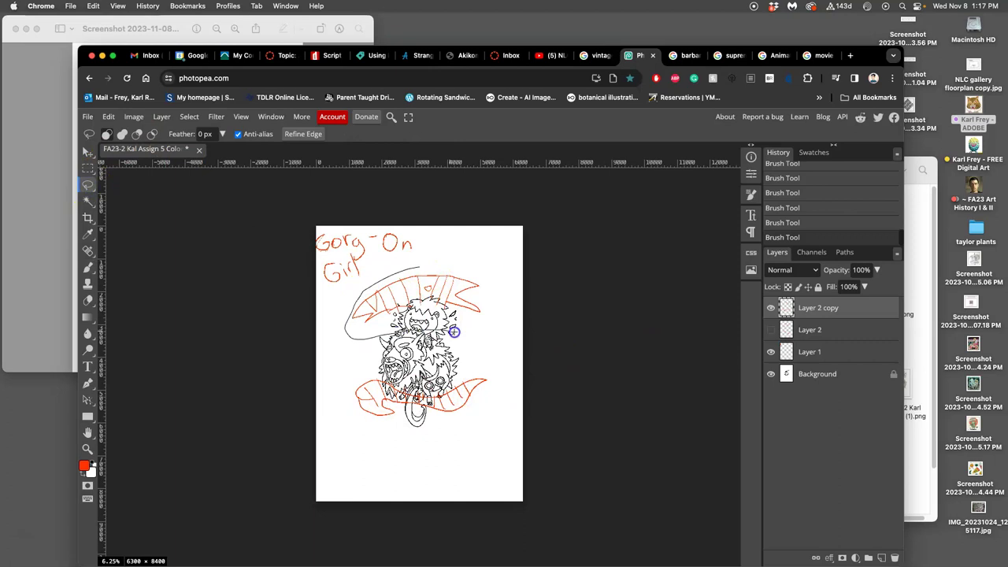
left_click_drag(481, 270, 401, 269)
Delete the selected top banner and compare Layer 2 against Layer 2 copy by toggling visibility
key("Delete")
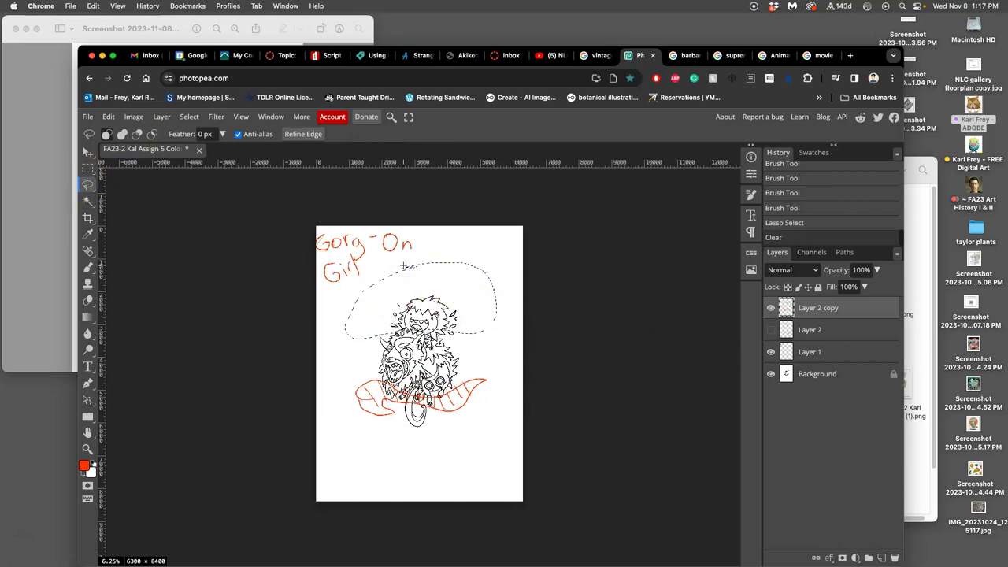
left_click(483, 348)
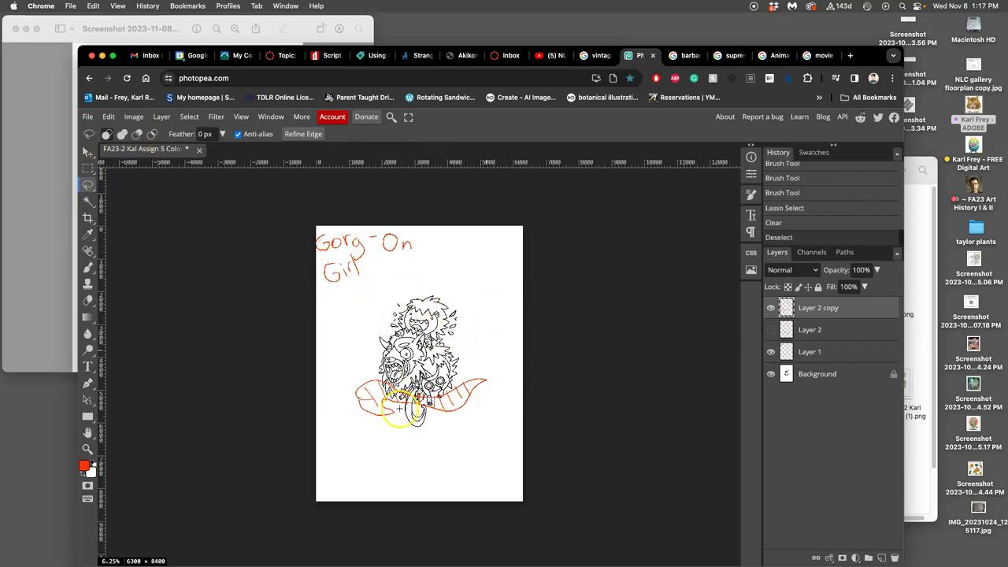
left_click(770, 329)
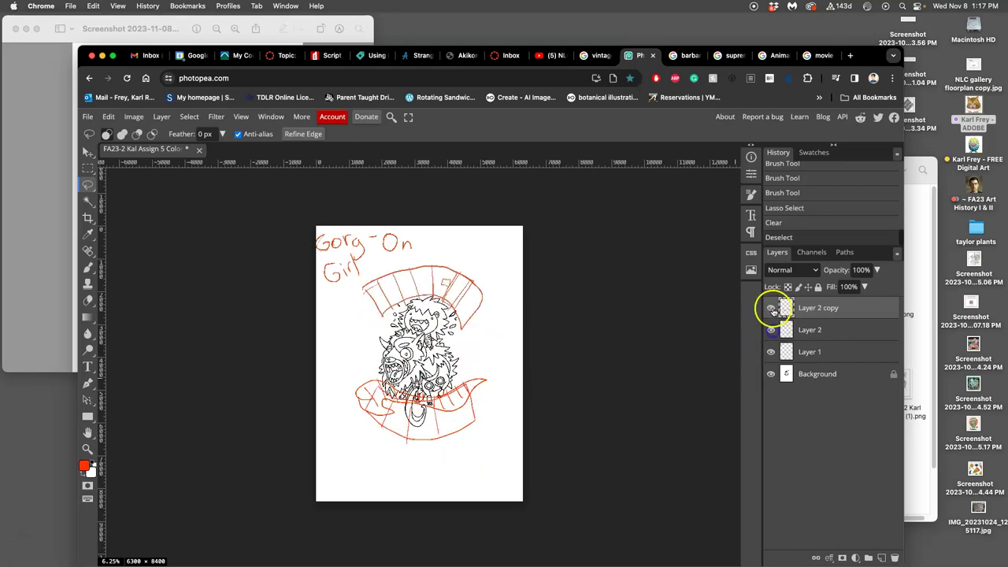
left_click(771, 308)
left_click(771, 308)
left_click(771, 329)
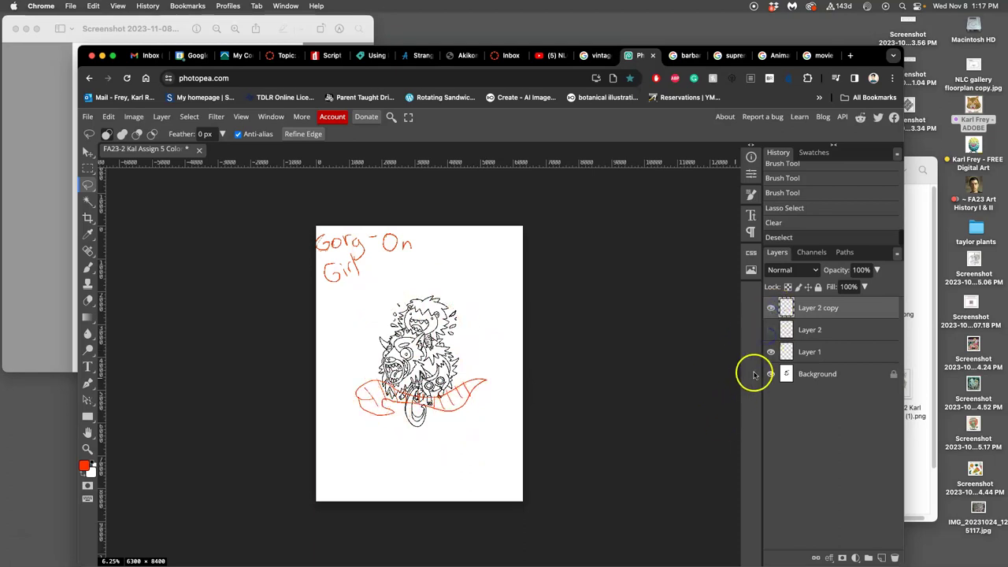
left_click(771, 330)
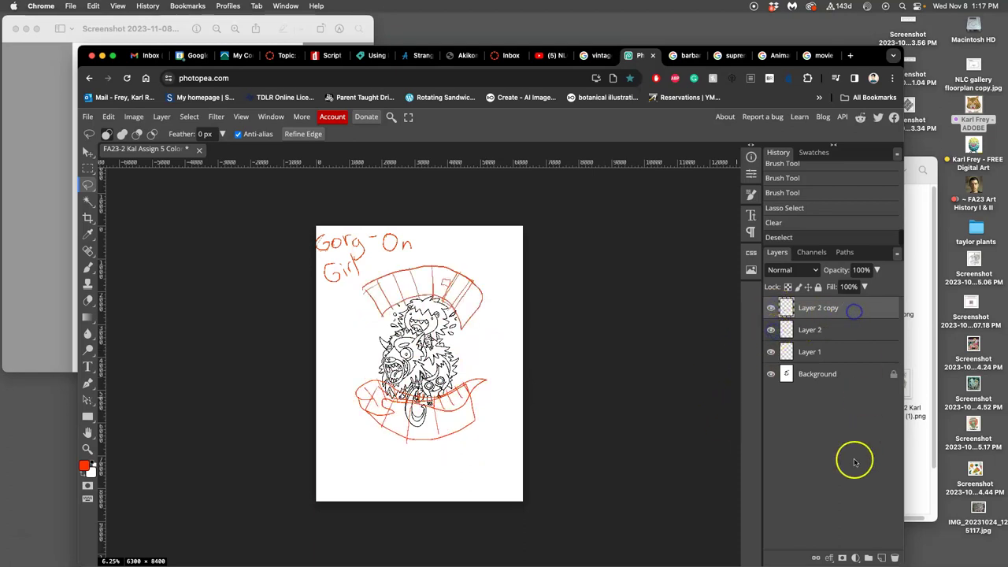
Add Layers 3 and 4, hide the banner layers, and make Layer 3 active
left_click(881, 557)
left_click(771, 330)
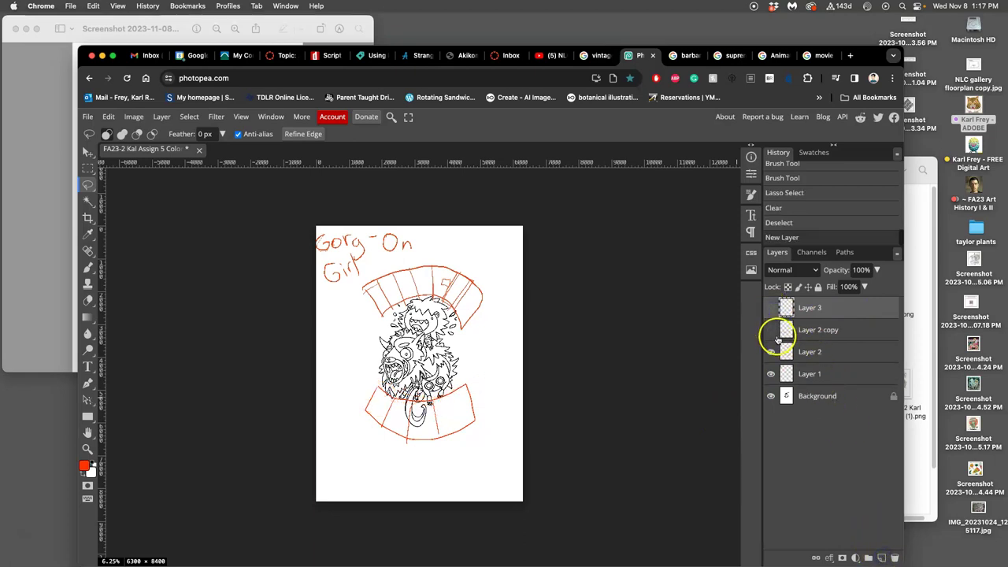
left_click(881, 558)
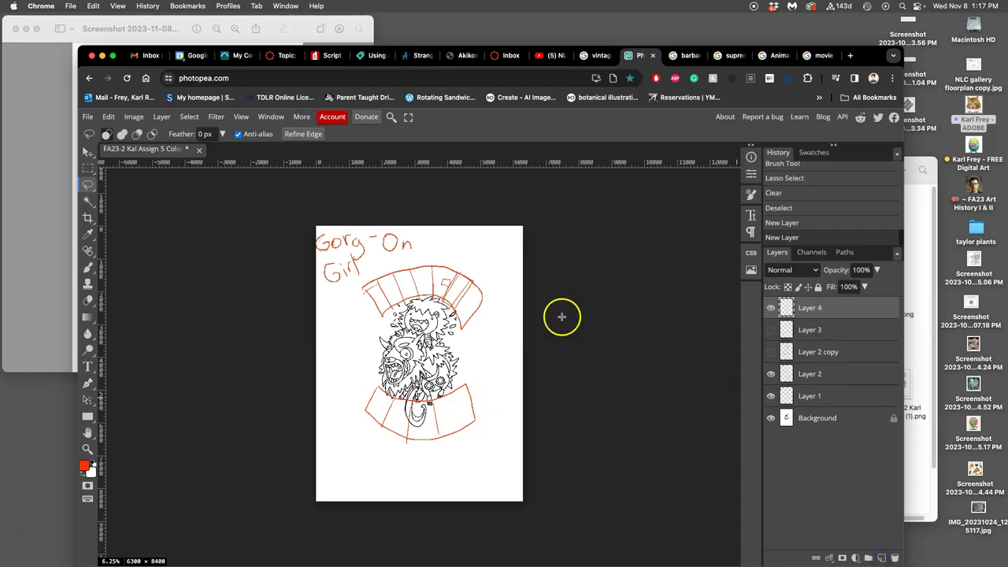
left_click(771, 373)
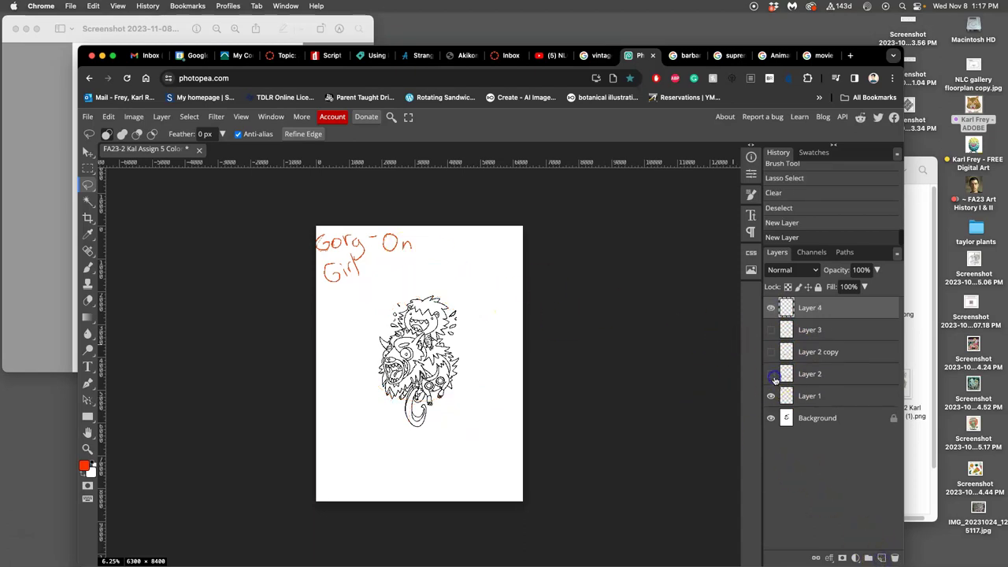
left_click(790, 330)
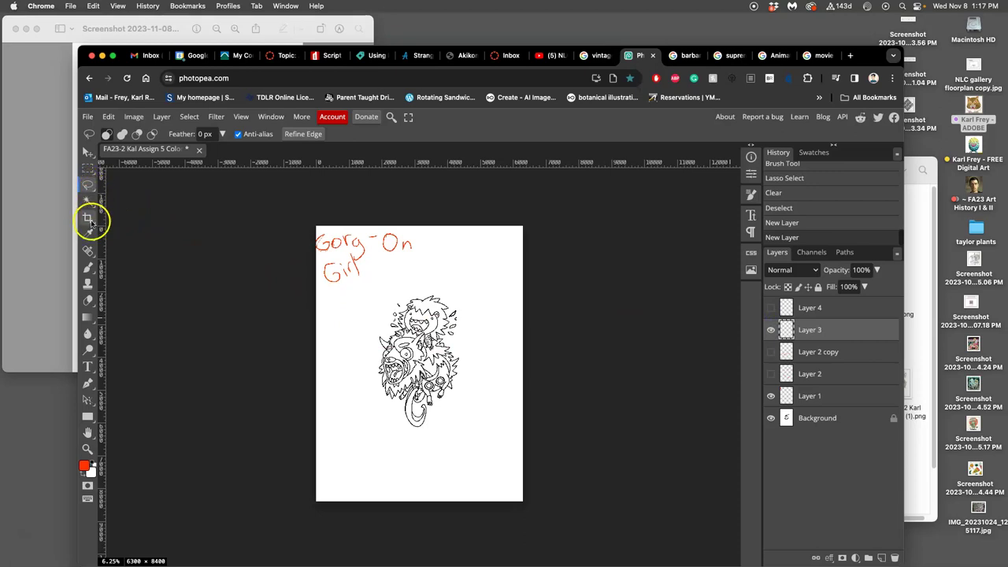
left_click(87, 267)
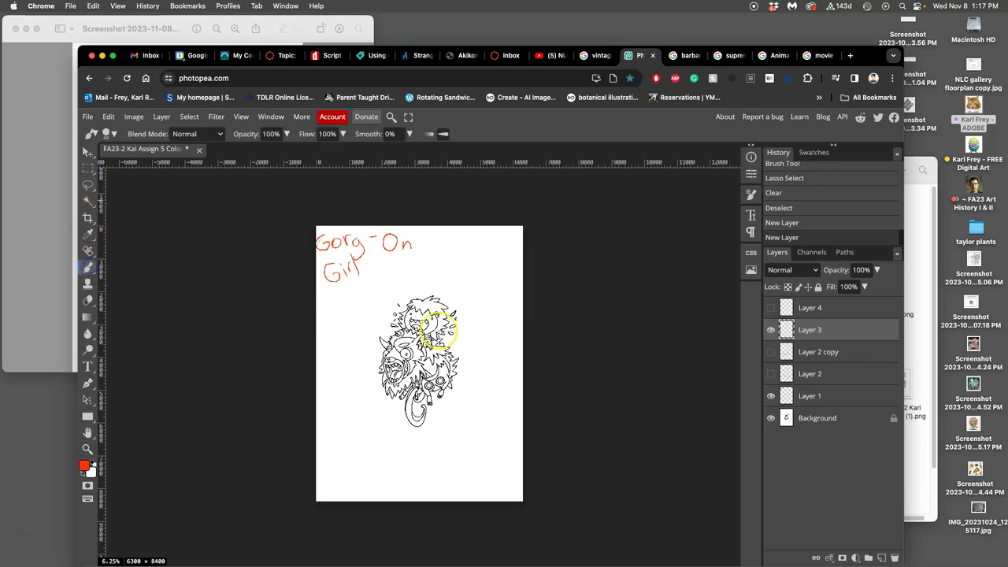
left_click(360, 299)
mouse_move(370, 314)
left_mouse_down()
mouse_move(356, 379)
mouse_move(366, 360)
mouse_move(372, 405)
left_mouse_up()
mouse_move(358, 392)
left_mouse_down()
mouse_move(370, 391)
mouse_move(370, 378)
left_mouse_up()
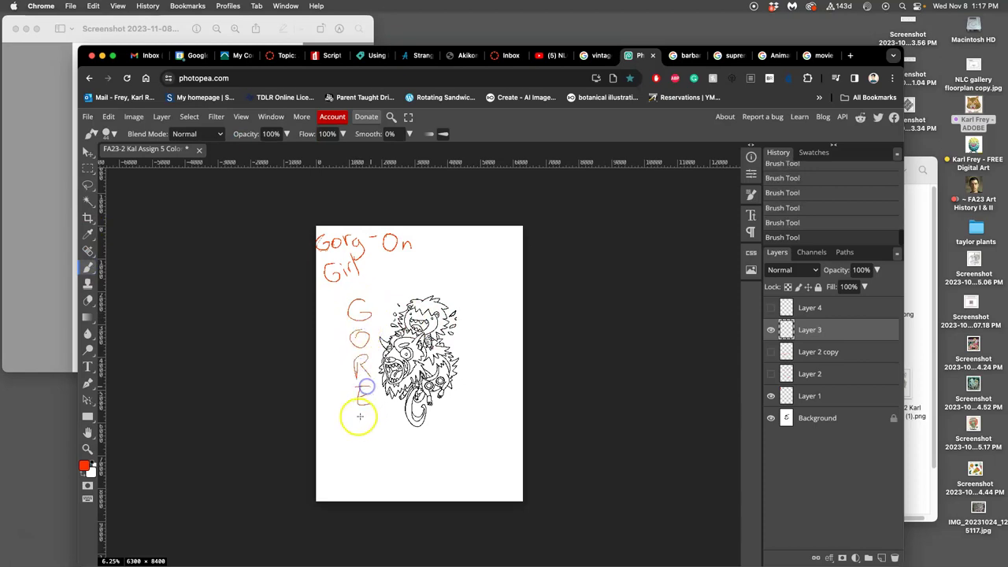
left_click_drag(357, 416, 367, 415)
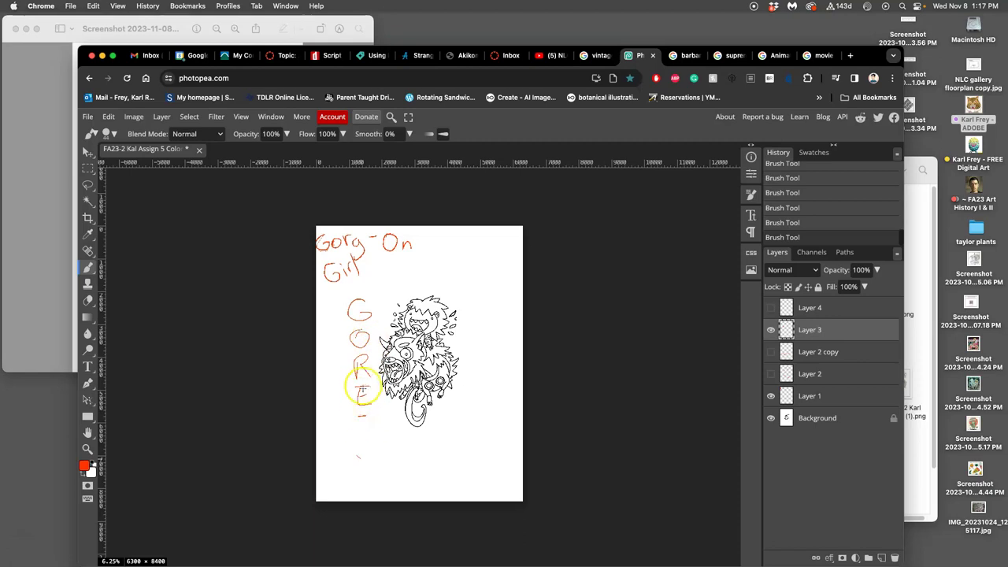
key("ctrl+z")
key("ctrl+z")
key("ctrl+z")
key("ctrl+z")
key("ctrl+z")
key("ctrl+z")
key("ctrl+z")
key("ctrl+z")
key("ctrl+z")
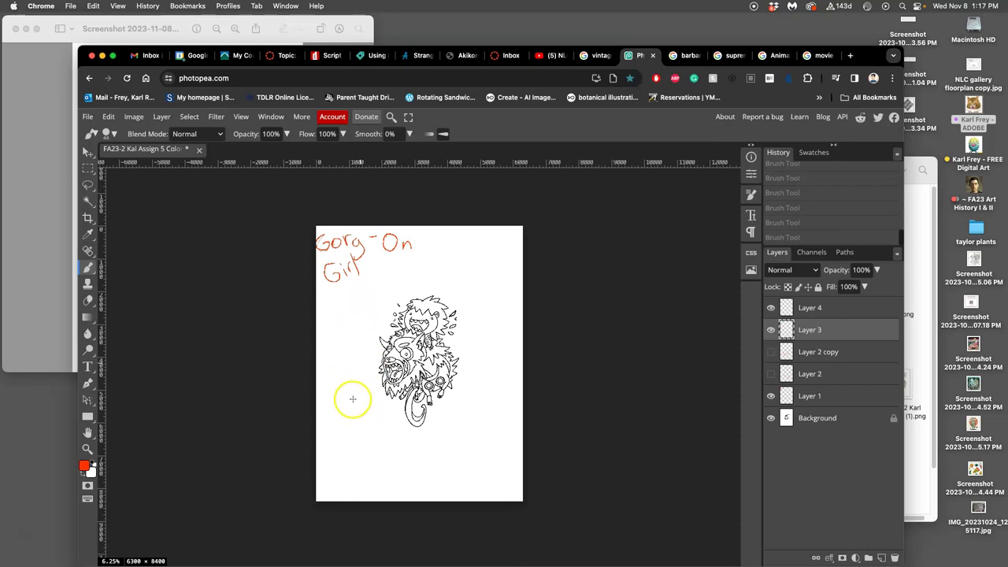
left_click_drag(359, 402, 353, 404)
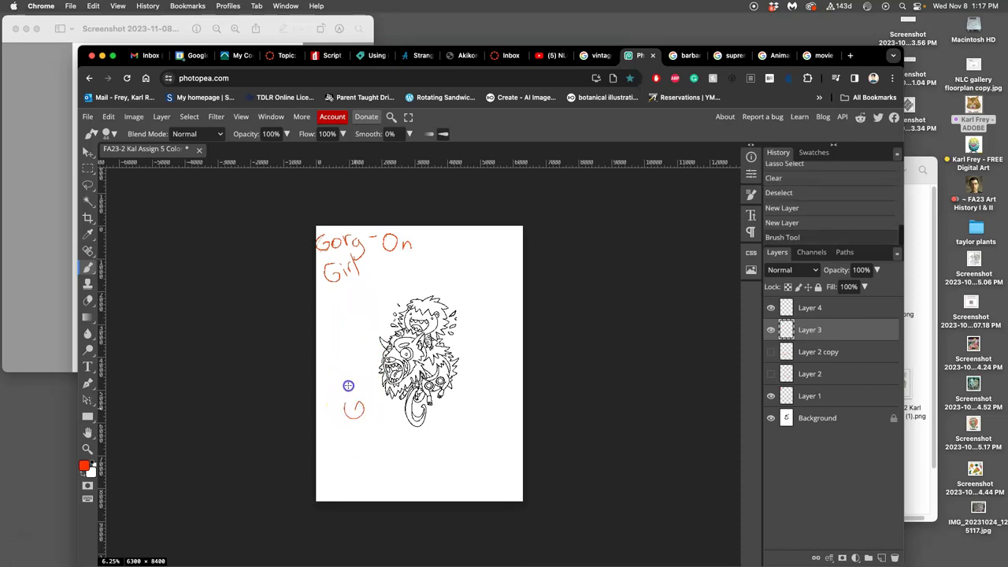
mouse_move(346, 370)
left_mouse_down()
mouse_move(372, 344)
mouse_move(360, 346)
mouse_move(359, 323)
mouse_move(361, 300)
left_mouse_up()
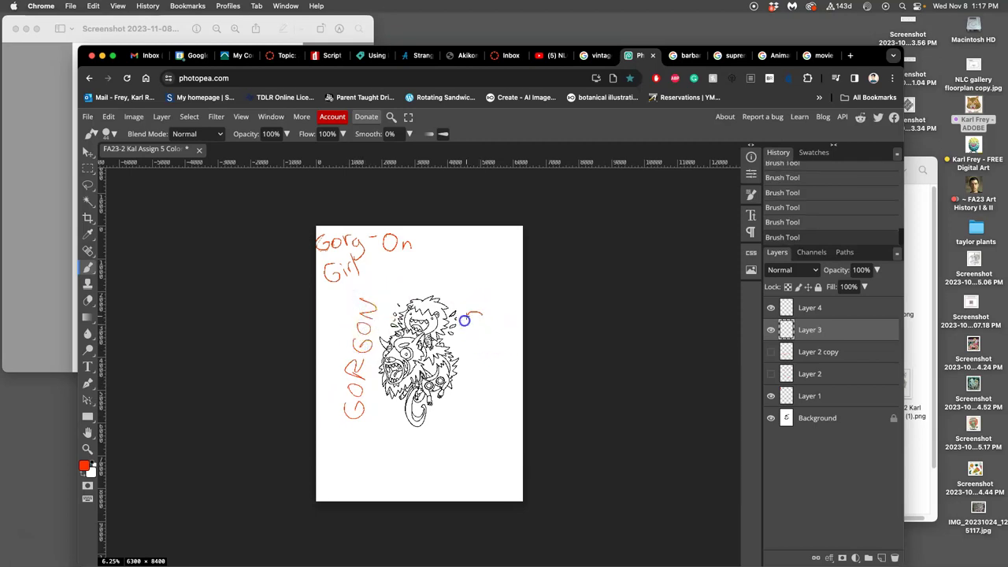
left_click_drag(475, 325, 484, 341)
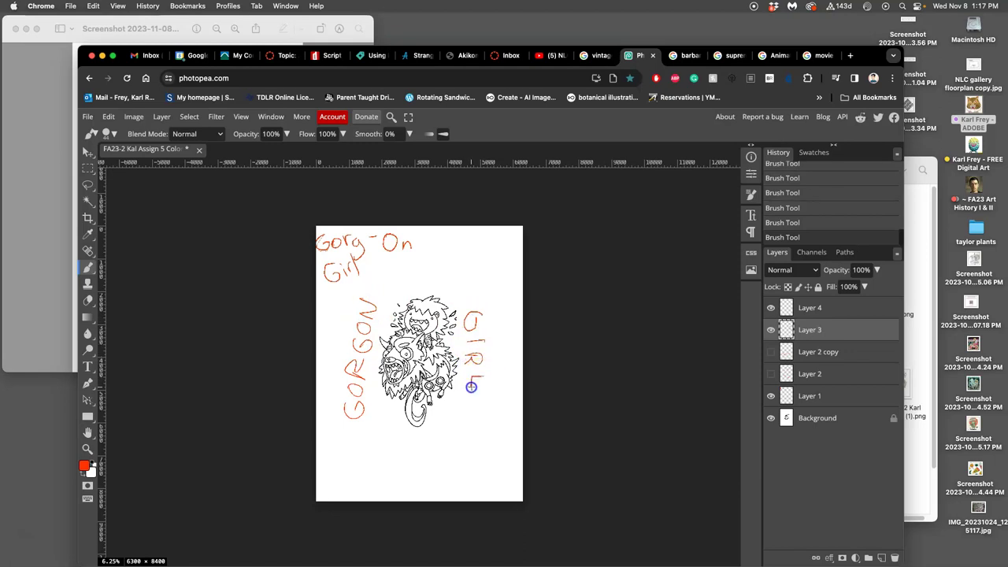
key("super+z")
key("super+z")
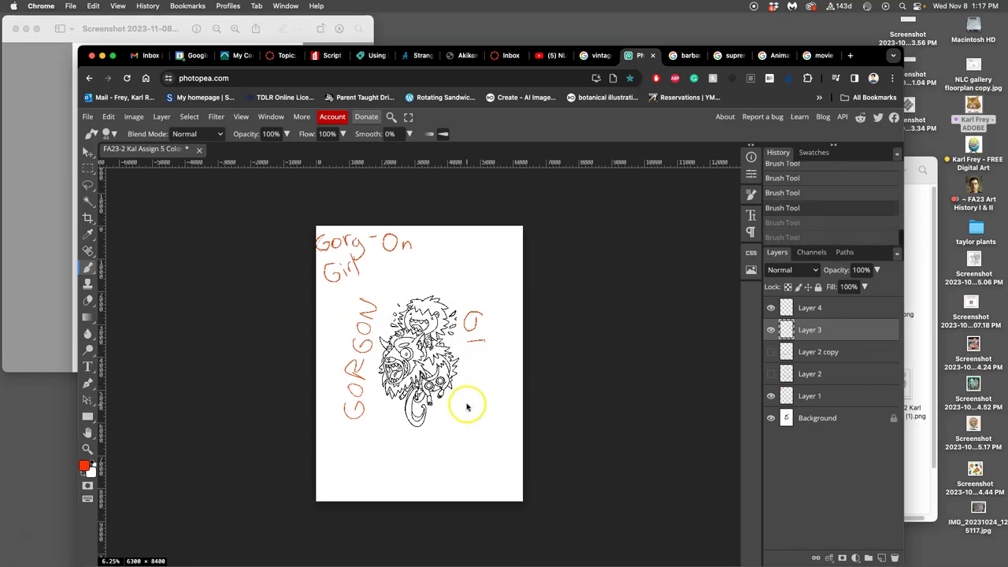
key("super+z")
key("super+z")
key("super+z")
key("super+z")
key("super+z")
key("super+z")
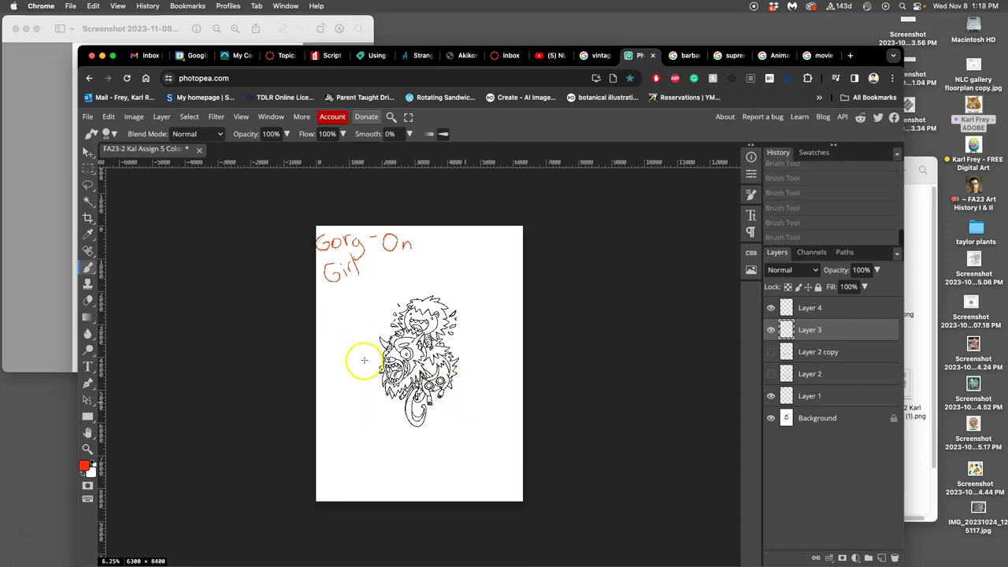
Sketch a tall red banner with rungs down the left of the figure
left_click_drag(353, 314, 358, 422)
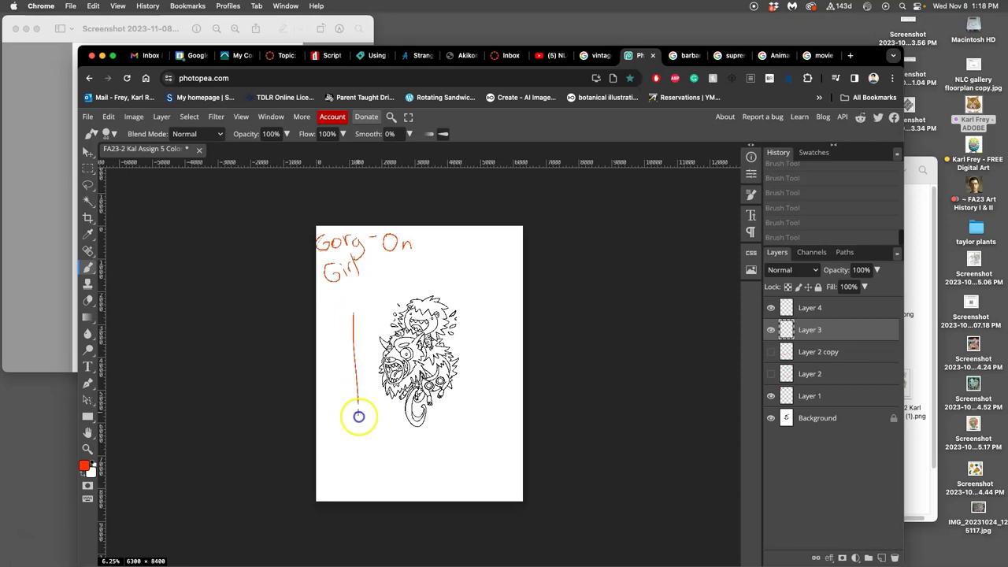
mouse_move(347, 308)
left_mouse_down()
mouse_move(383, 301)
mouse_move(383, 409)
left_mouse_up()
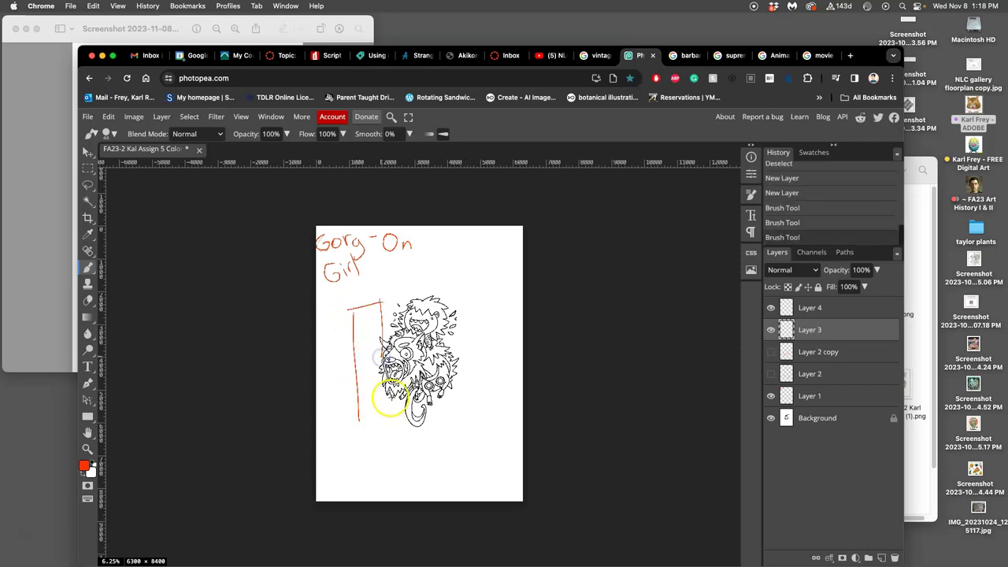
mouse_move(355, 315)
left_mouse_down()
mouse_move(436, 408)
mouse_move(428, 428)
mouse_move(386, 396)
mouse_move(399, 417)
mouse_move(370, 438)
mouse_move(455, 391)
mouse_move(467, 418)
mouse_move(376, 430)
left_mouse_up()
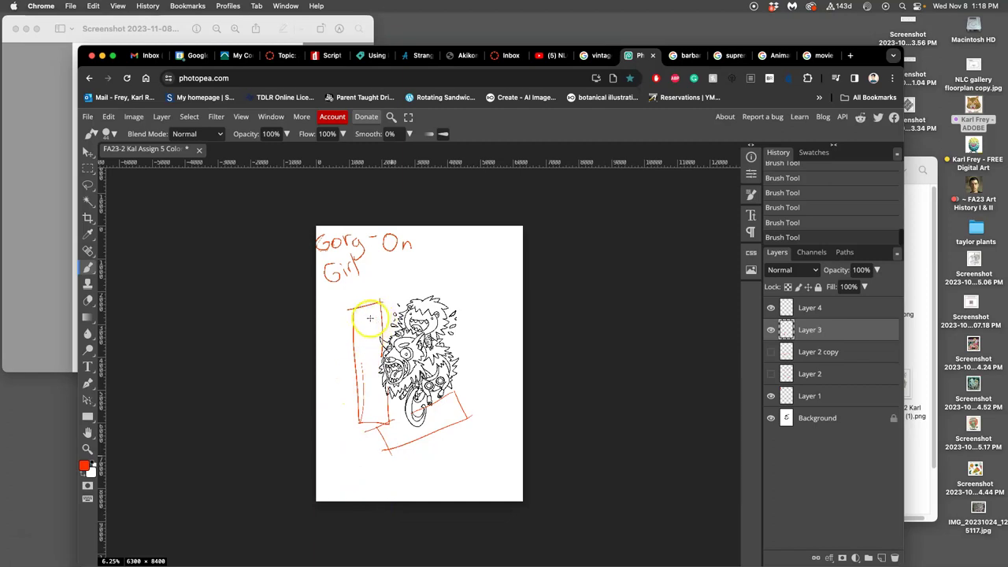
mouse_move(356, 334)
left_mouse_down()
mouse_move(359, 367)
mouse_move(376, 365)
mouse_move(350, 403)
left_mouse_up()
left_click(380, 388)
Draw a slanted ruled box beneath the figure, undo stray strokes, and begin lassoing it
mouse_move(429, 417)
left_mouse_down()
mouse_move(397, 429)
mouse_move(440, 396)
left_mouse_up()
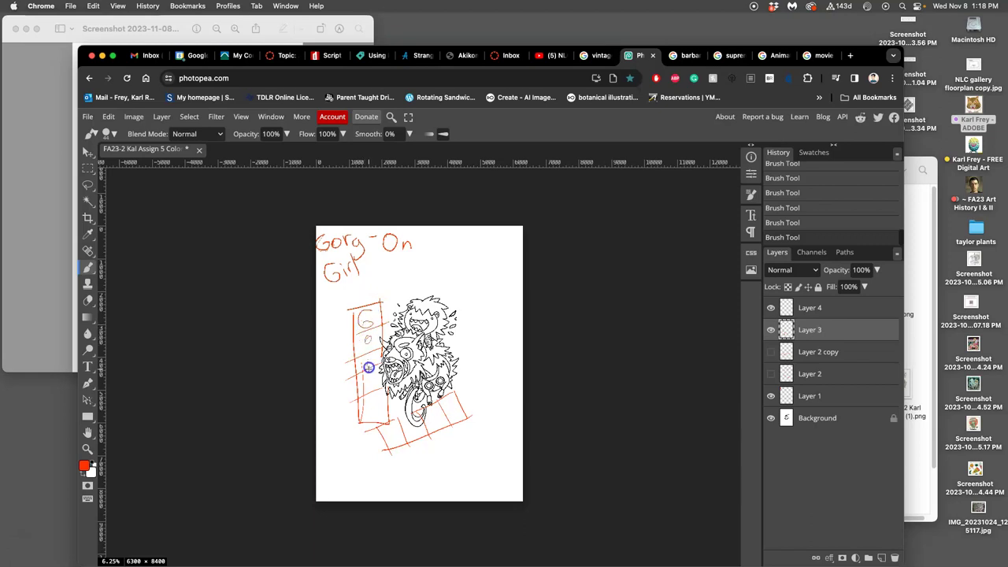
key("super+z")
key("super+z")
key("super+z")
key("super+z")
key("super+z")
key("super+z")
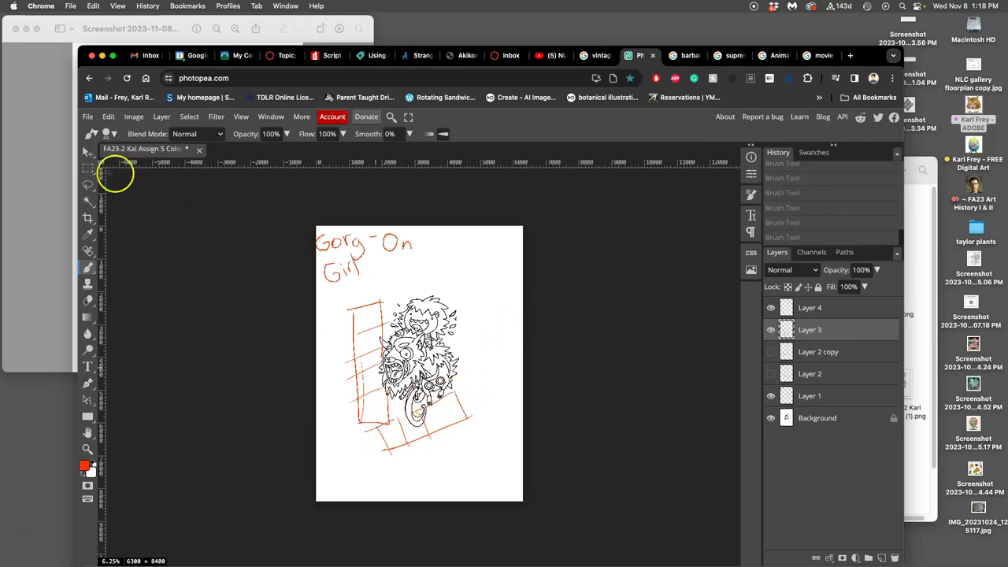
left_click(86, 185)
mouse_move(466, 390)
left_mouse_down()
mouse_move(408, 400)
mouse_move(366, 426)
mouse_move(444, 434)
mouse_move(469, 387)
left_mouse_up()
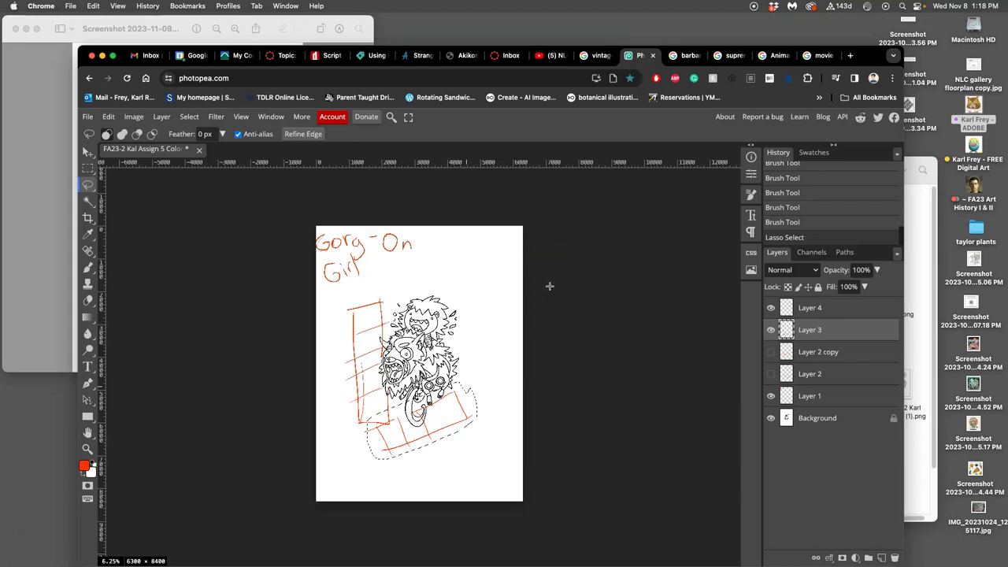
Copy the selected box to its own layer, hide Layer 3's ladder, and show and select Layer 2
key("ctrl+j")
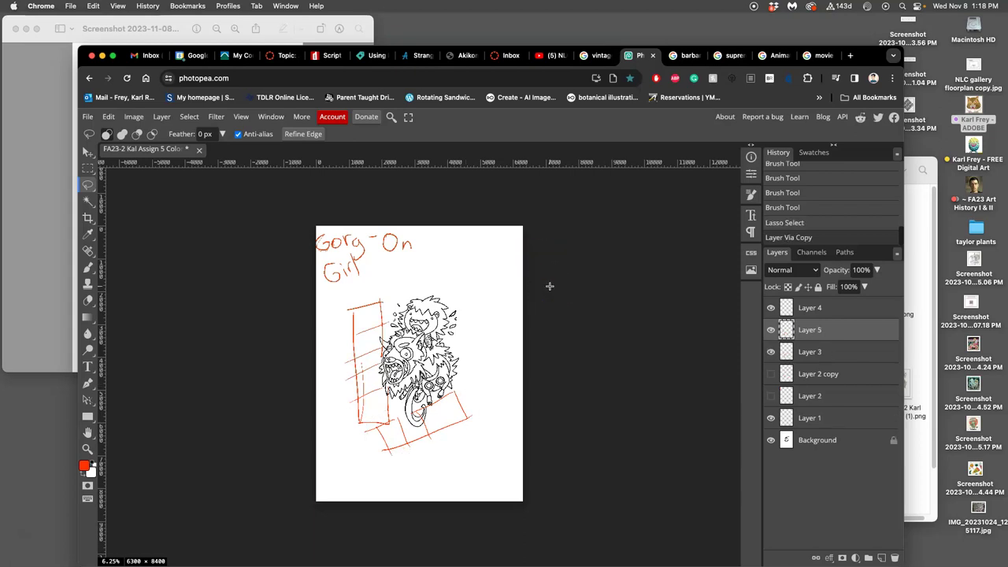
left_click(771, 352)
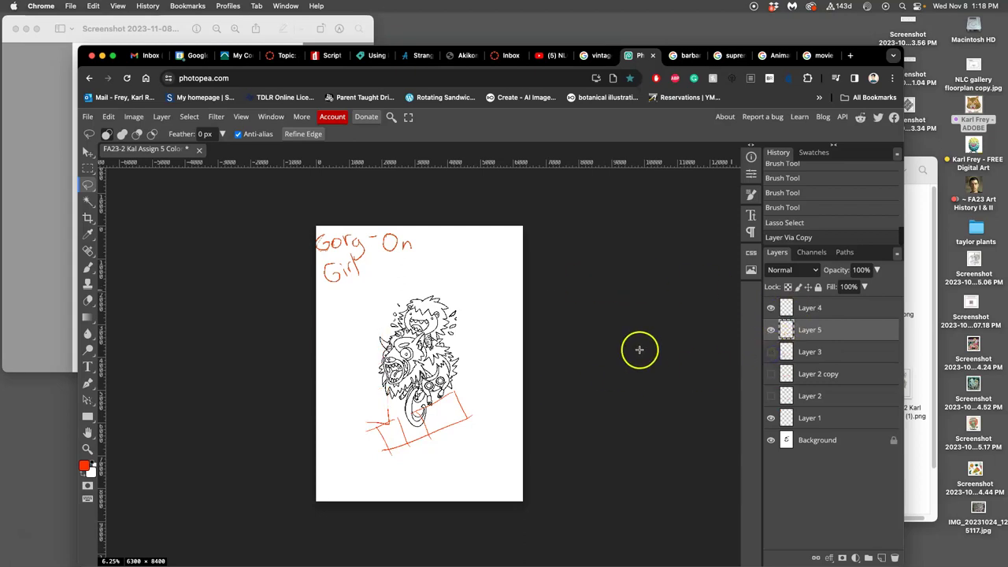
left_click(772, 375)
left_click(772, 395)
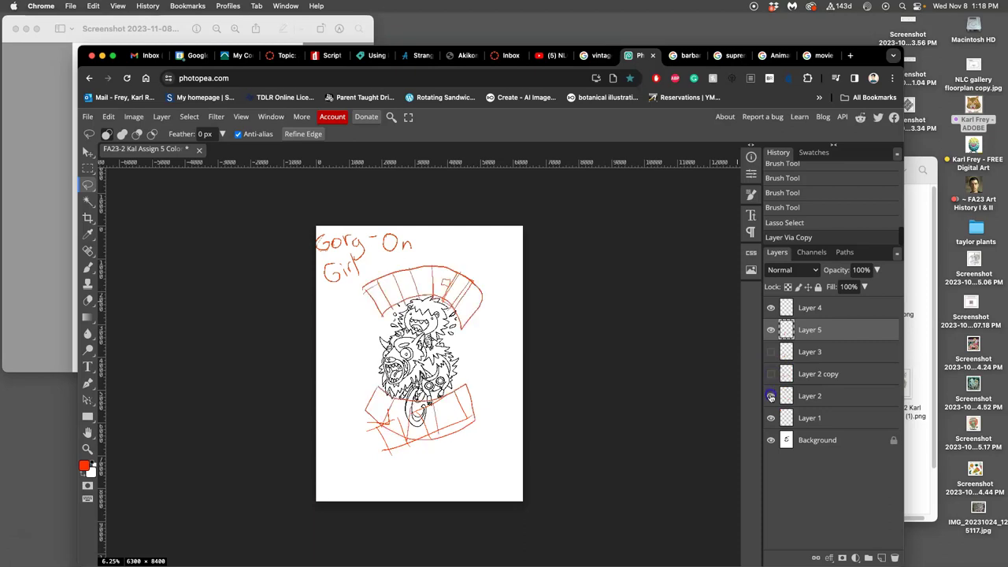
left_click(809, 399)
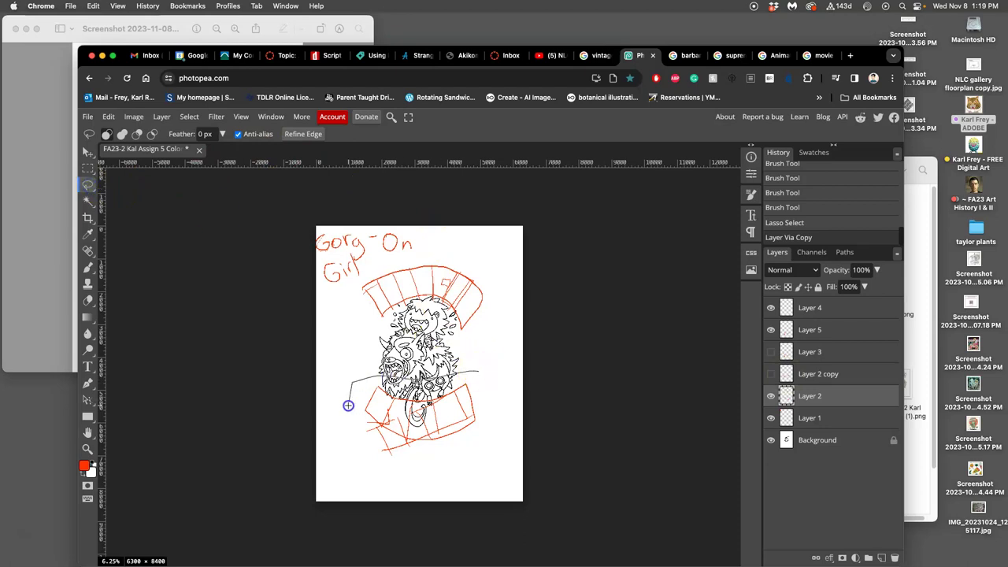
Lasso and delete the old lower banner on Layer 2, then deselect
mouse_move(348, 405)
left_mouse_down()
mouse_move(491, 401)
mouse_move(480, 375)
left_mouse_up()
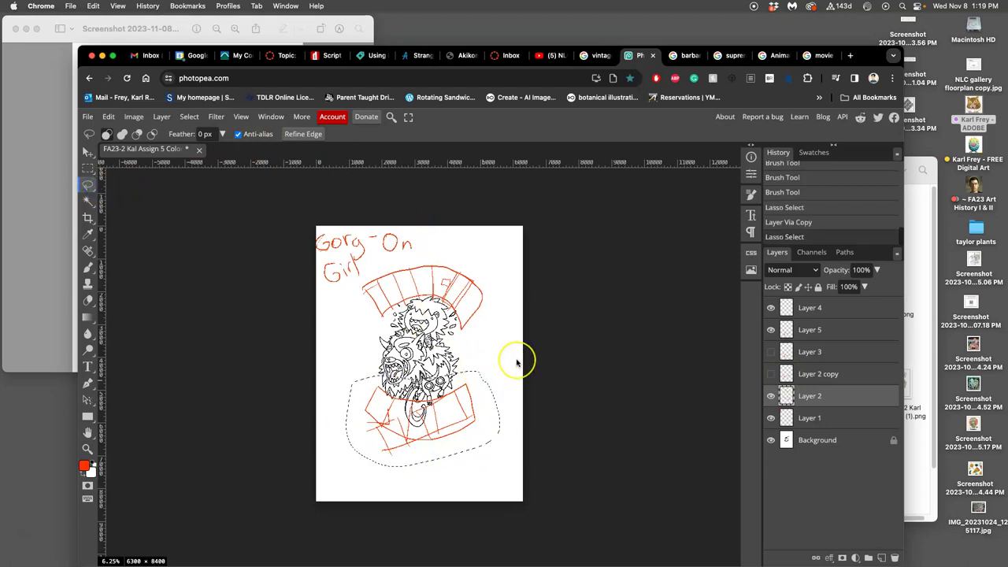
key("Delete")
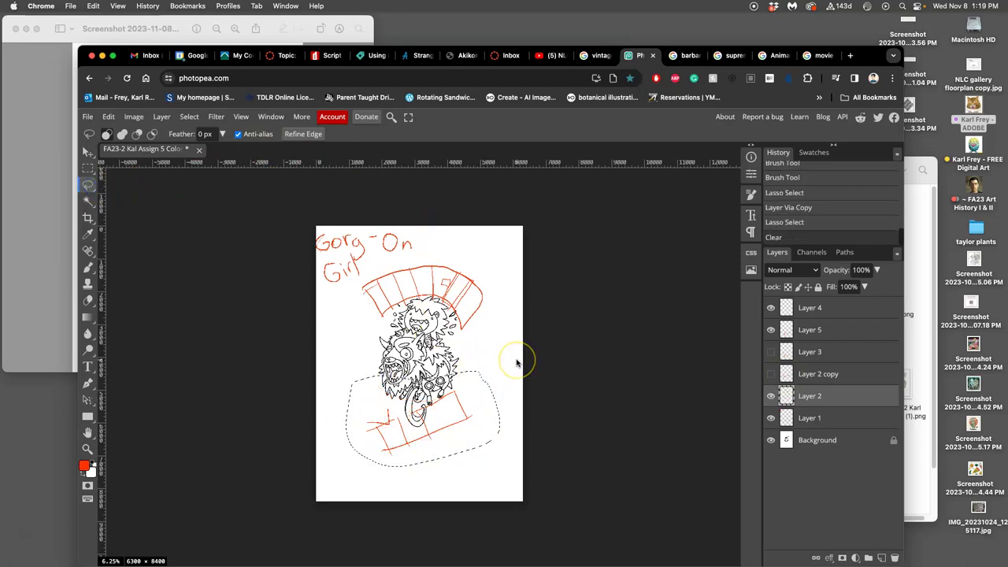
left_click(824, 401)
left_click(785, 401)
key("super+d")
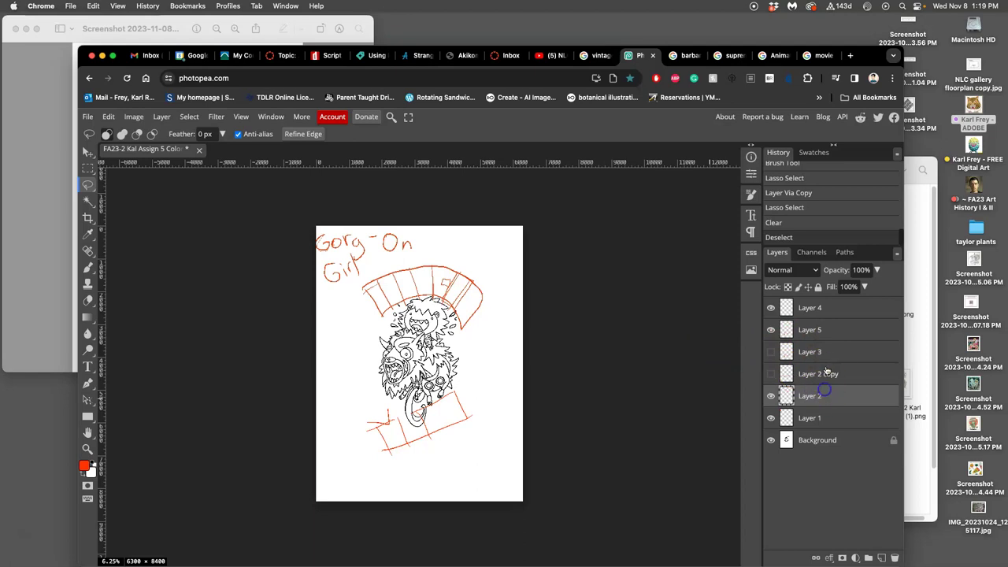
Check the red sketches by toggling the background, Layer 5 and Layer 2 visibility
left_click(816, 312)
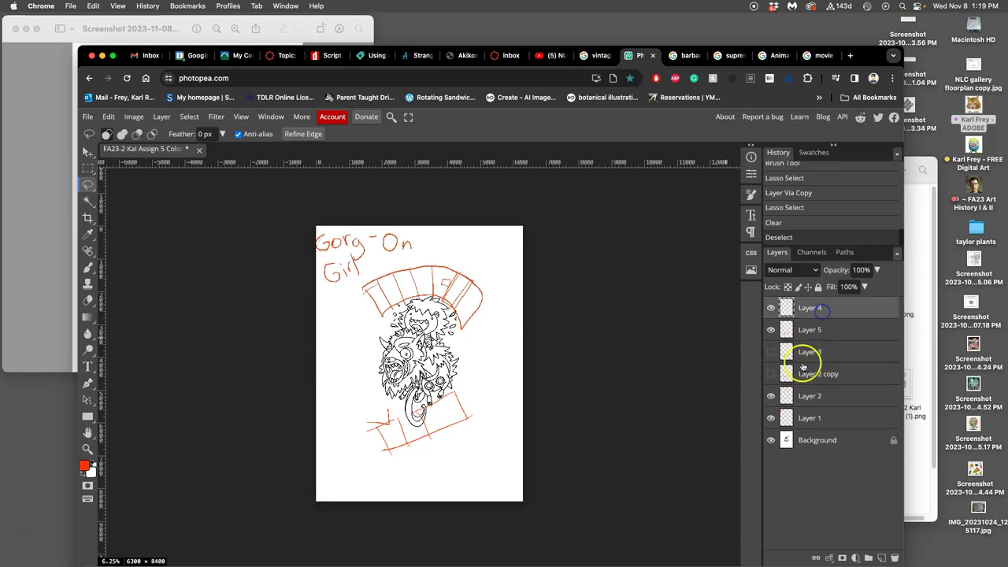
left_click(770, 441)
left_click(771, 440)
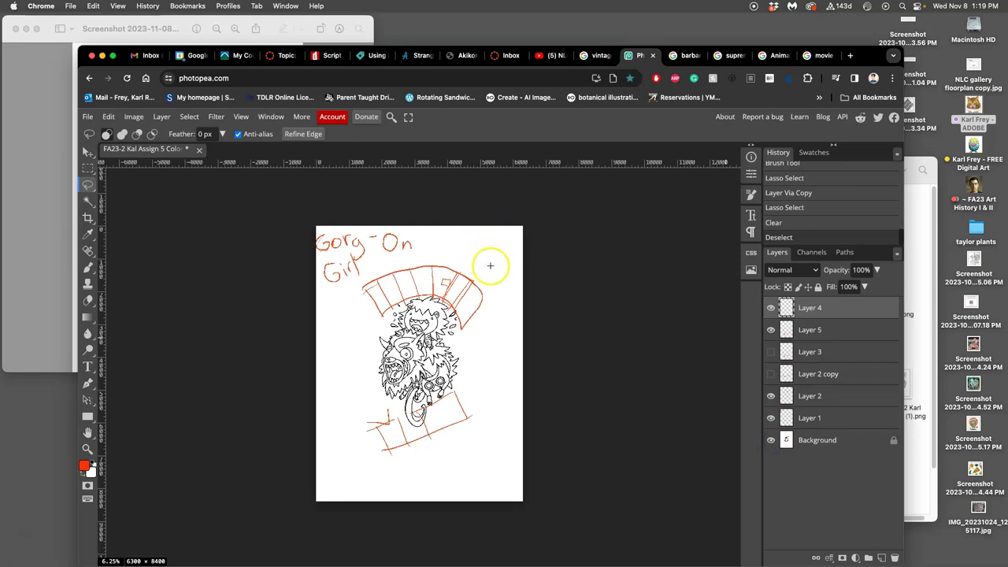
left_click(771, 440)
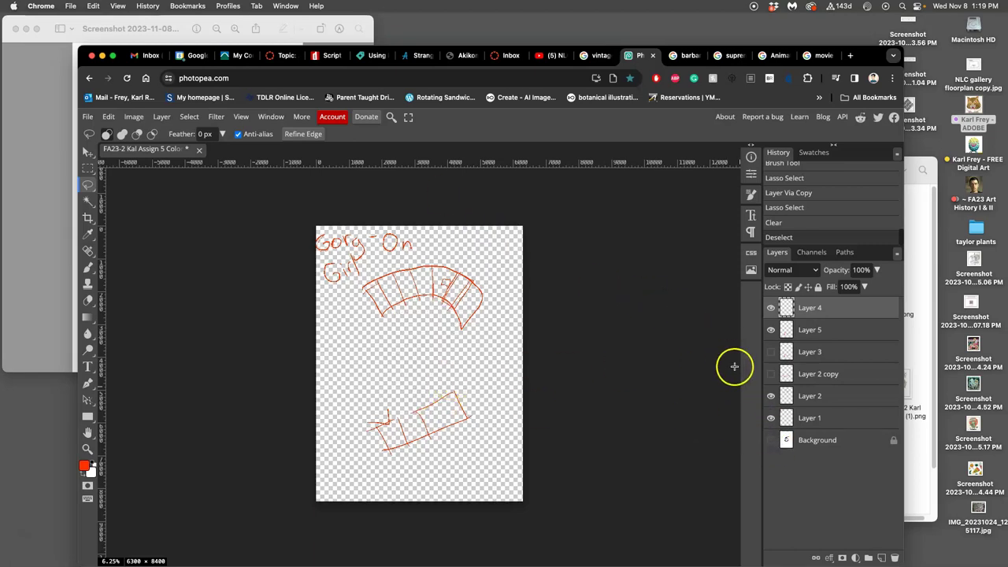
left_click(771, 440)
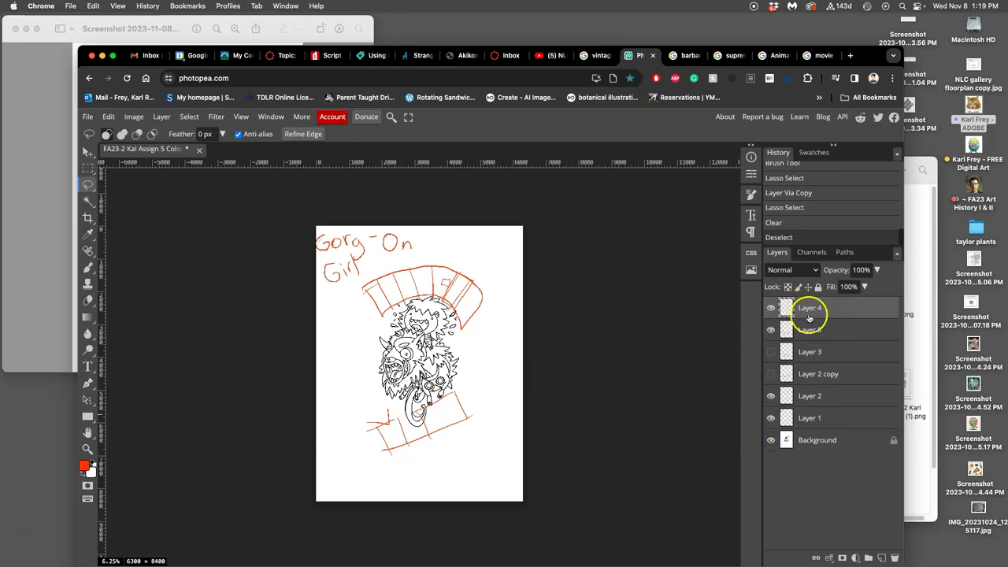
left_click(772, 330)
left_click(771, 330)
left_click(772, 396)
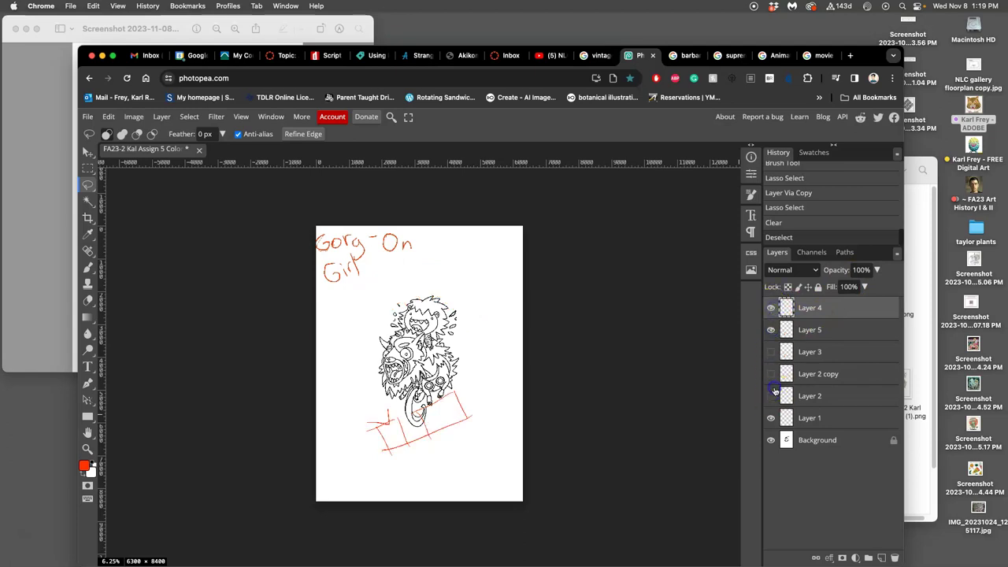
left_click(772, 396)
left_click(771, 396)
left_click(772, 396)
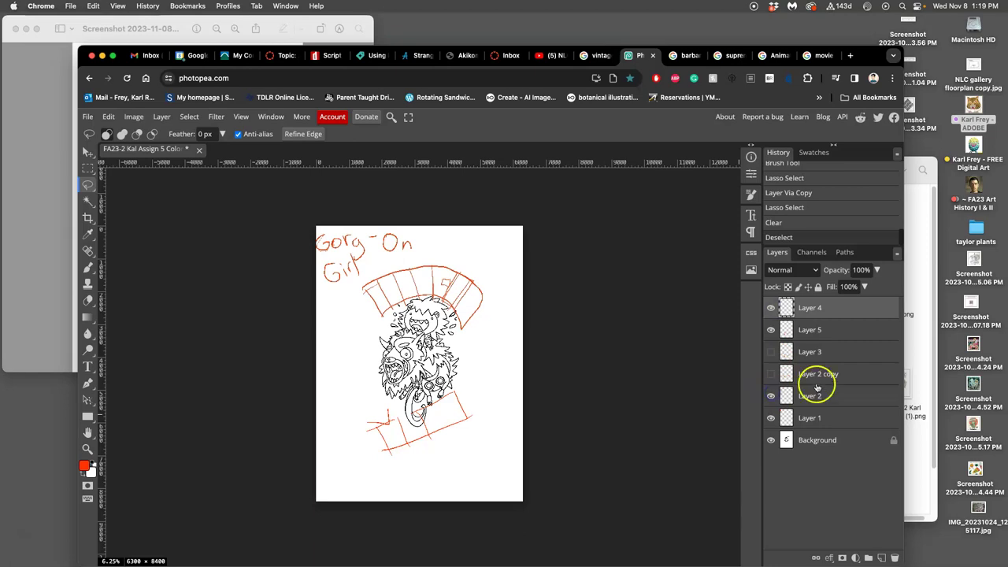
Merge Layer 2 with Layer 4, tag it Green, hide Layers 2 and 5, and add Layer 6
left_click_drag(819, 393, 813, 312)
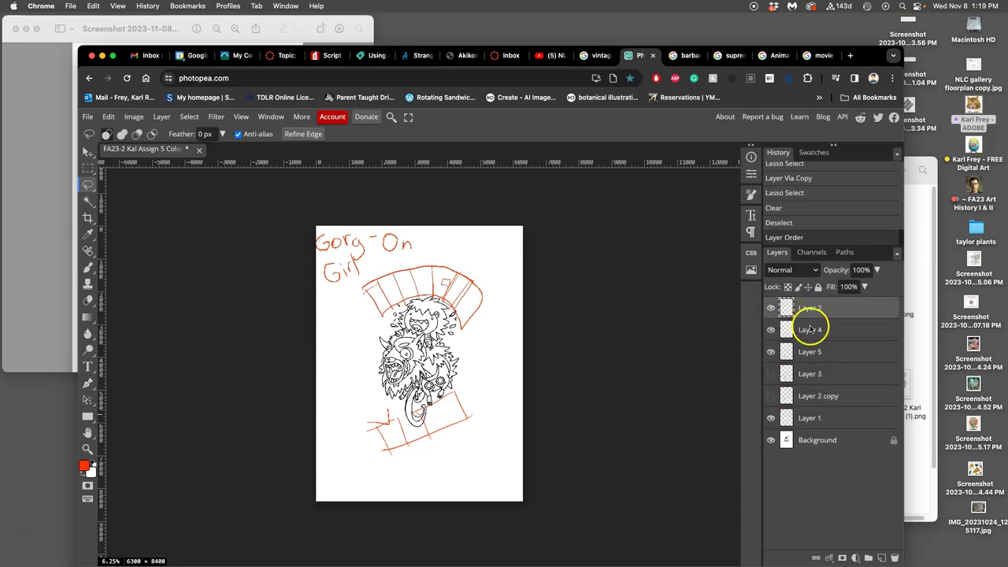
left_click(808, 327, "shift")
key("super+e")
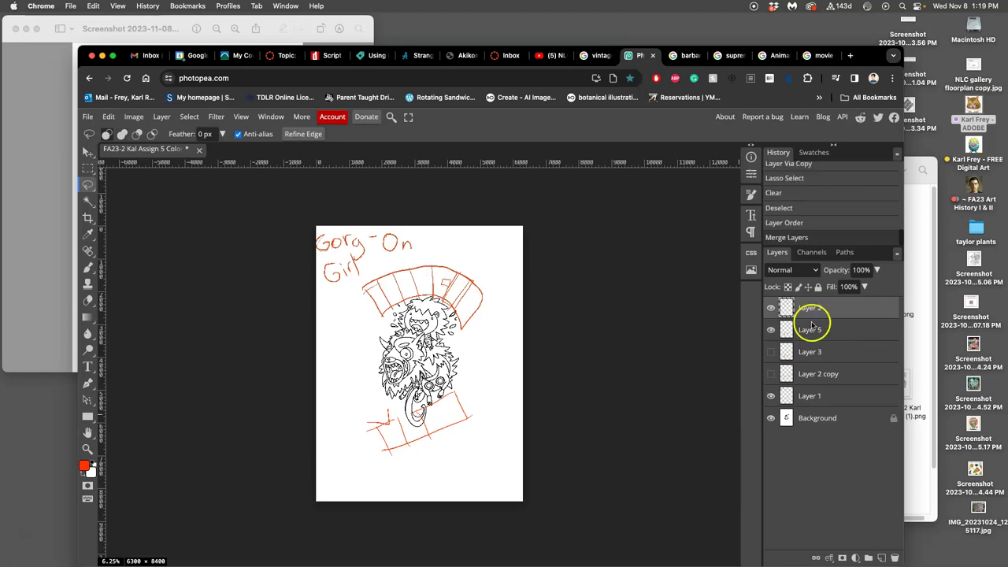
right_click(771, 311)
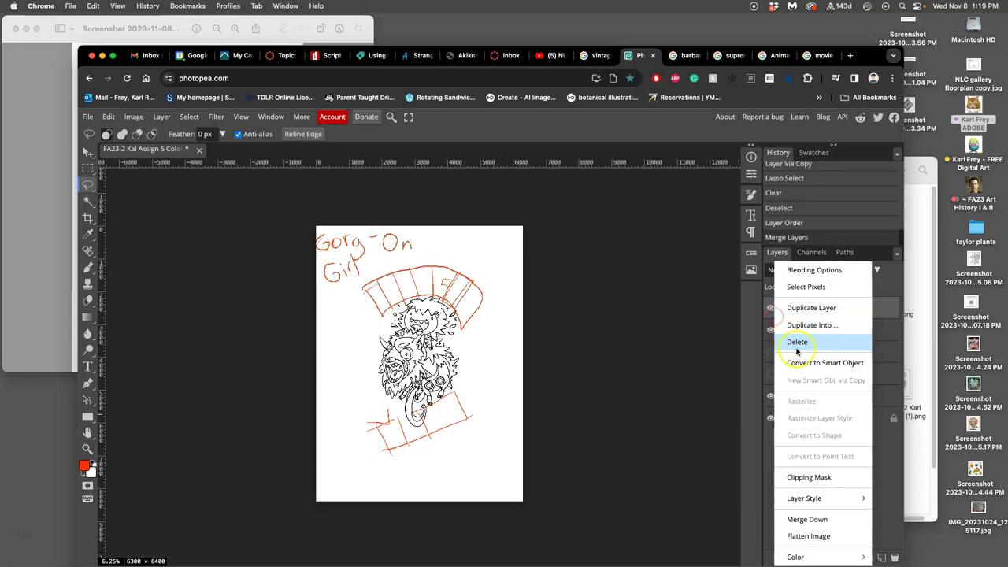
mouse_move(797, 554)
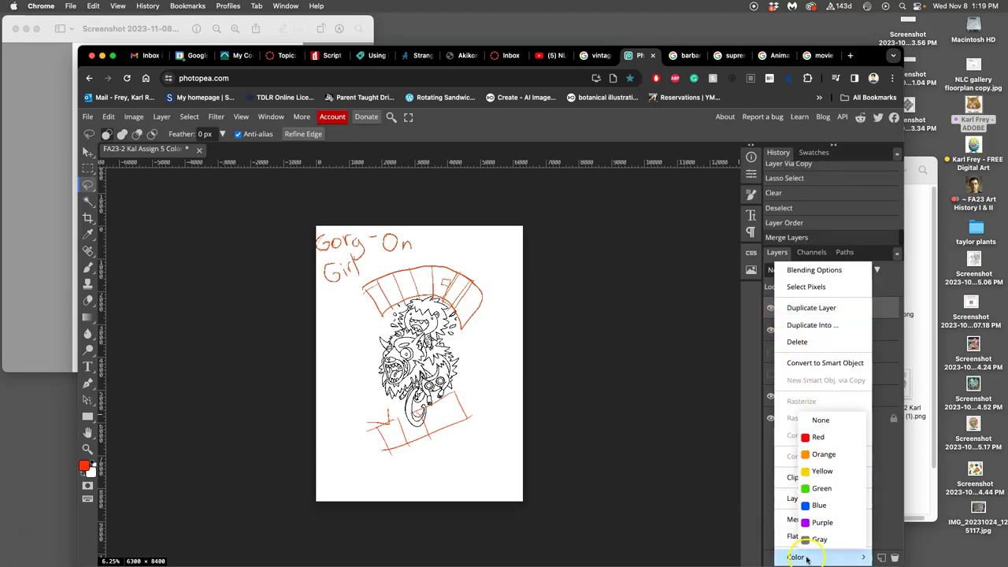
left_click(819, 488)
left_click(770, 307)
left_click(771, 329)
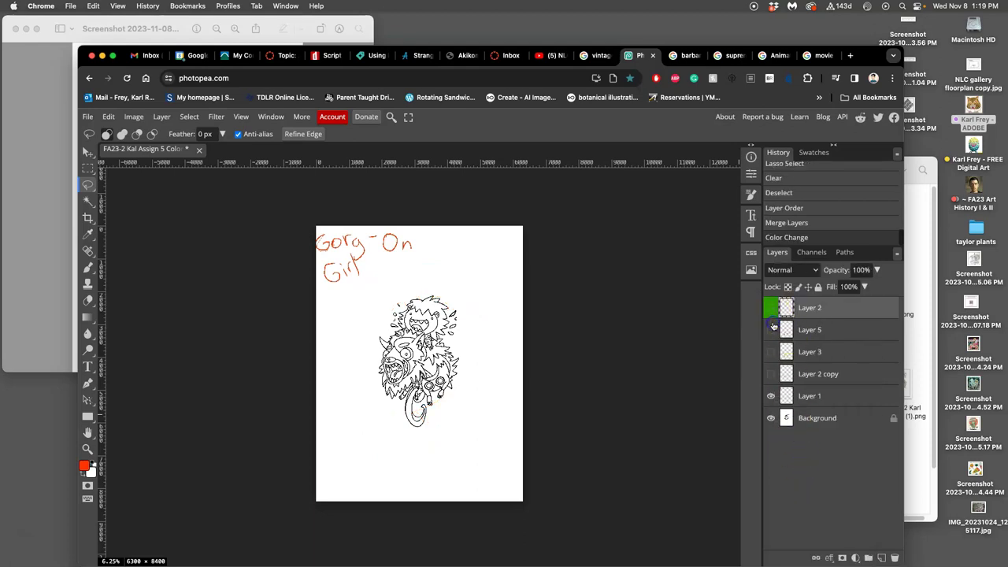
left_click(881, 557)
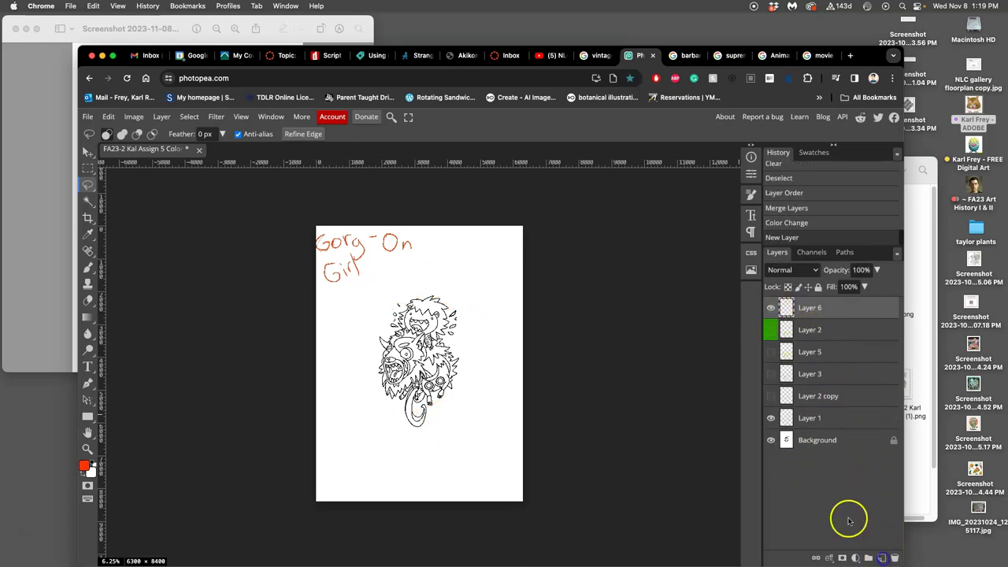
Brush a red curved basket outline with a vertical slat around the lower body on Layer 6
left_click(90, 269)
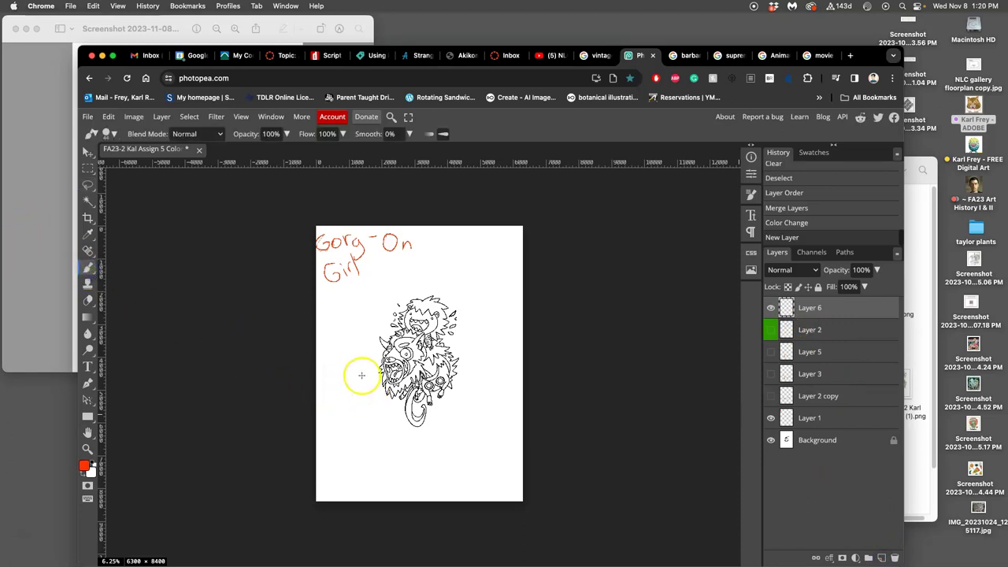
left_click_drag(356, 409, 356, 409)
mouse_move(358, 408)
left_mouse_down()
mouse_move(360, 371)
mouse_move(398, 405)
left_mouse_up()
mouse_move(363, 418)
left_mouse_down()
mouse_move(401, 427)
mouse_move(463, 400)
mouse_move(427, 422)
left_mouse_up()
left_click_drag(475, 373, 476, 377)
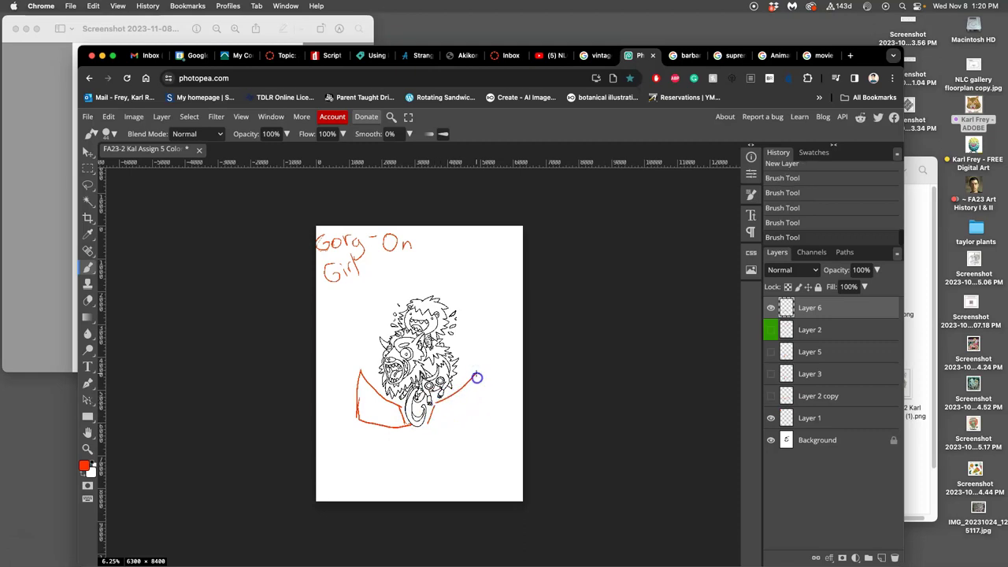
left_click_drag(422, 428, 474, 412)
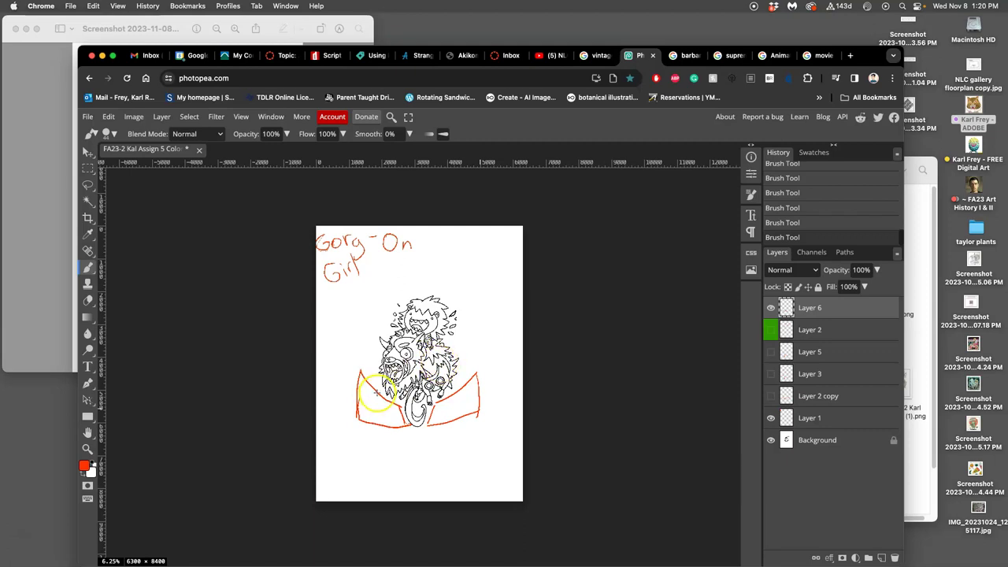
mouse_move(370, 429)
left_mouse_down()
mouse_move(370, 398)
mouse_move(389, 427)
left_mouse_up()
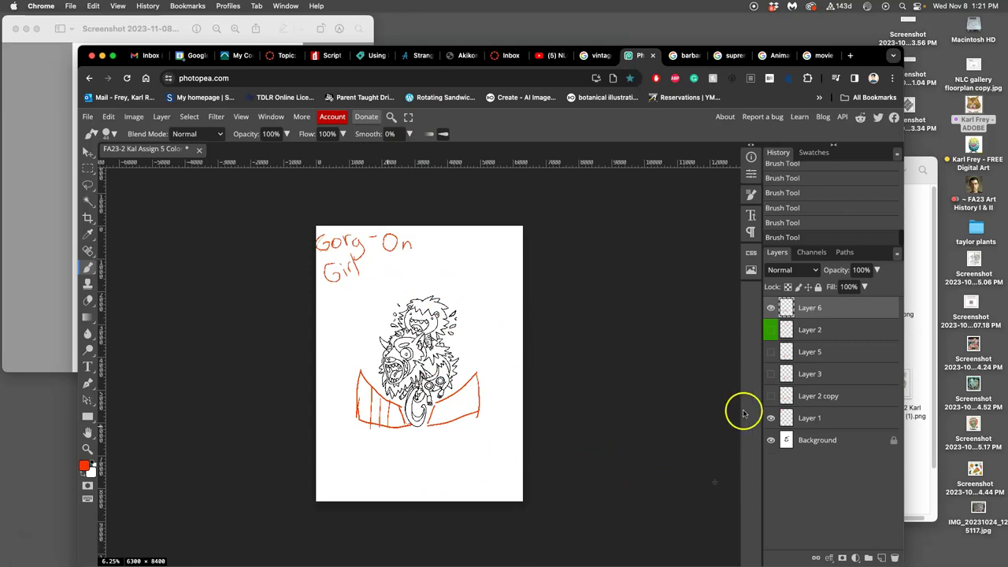
Add a stroke and scribbled lettering inside the new lower basket sketch on Layer 6
left_click(771, 308)
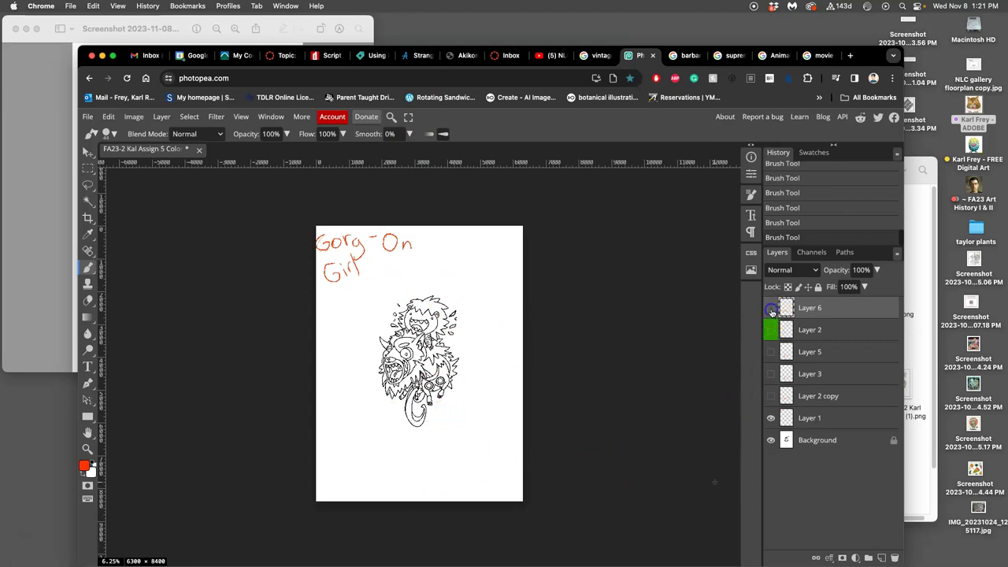
left_click(771, 308)
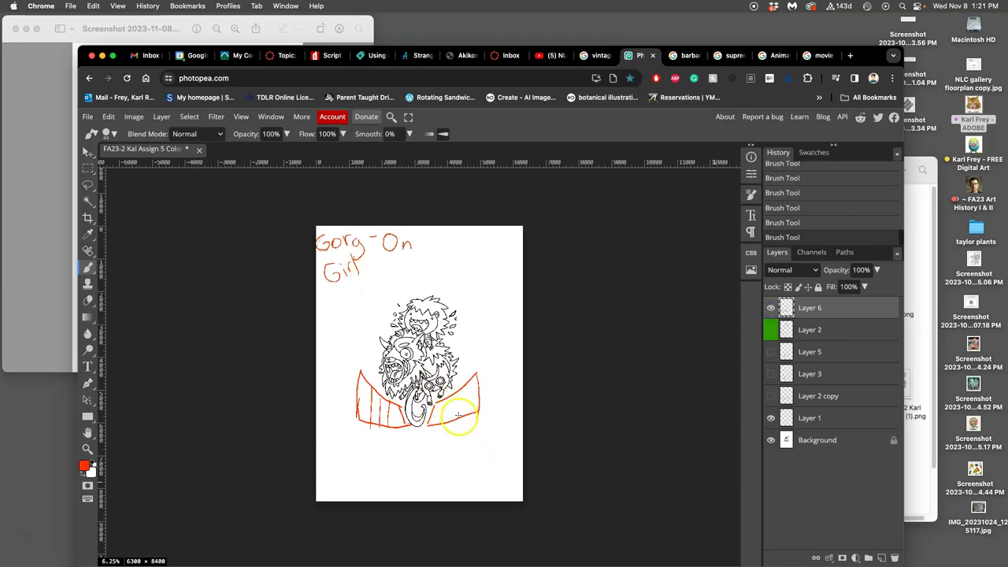
left_click_drag(446, 410, 457, 414)
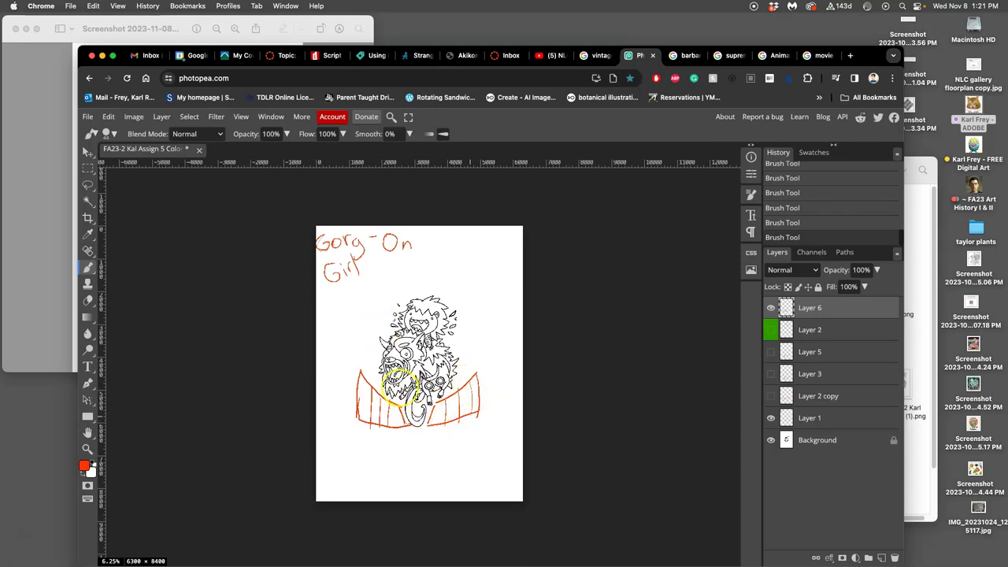
left_click(359, 411)
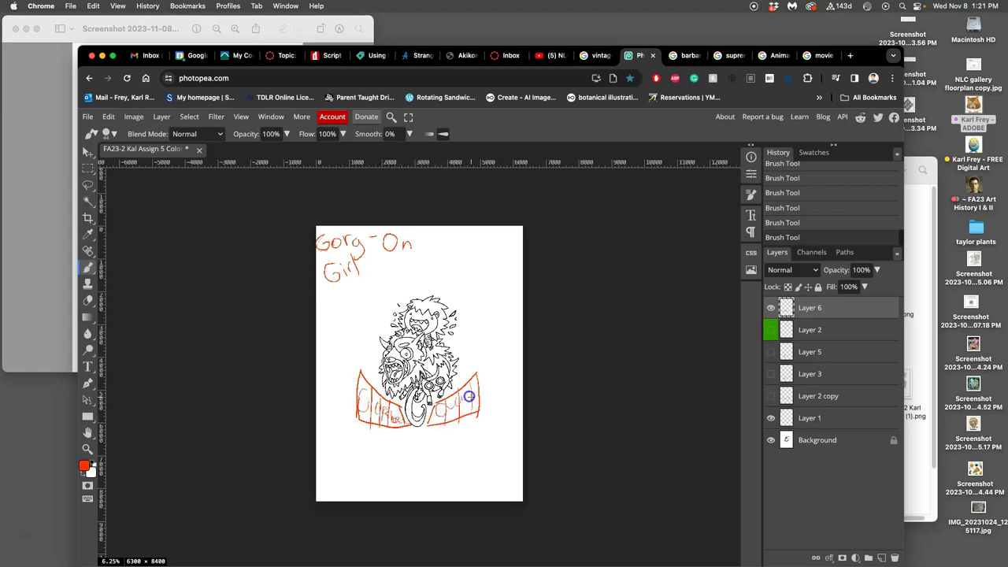
Hide Layer 6, show the original umbrella and basket layers, and select Layer 2
left_click(773, 330)
left_click(771, 307)
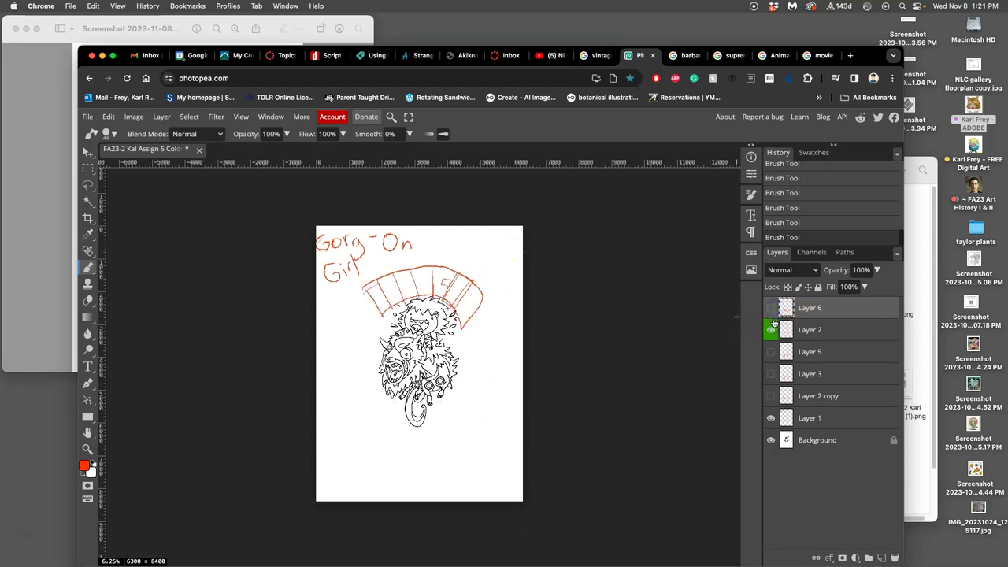
left_click(771, 352)
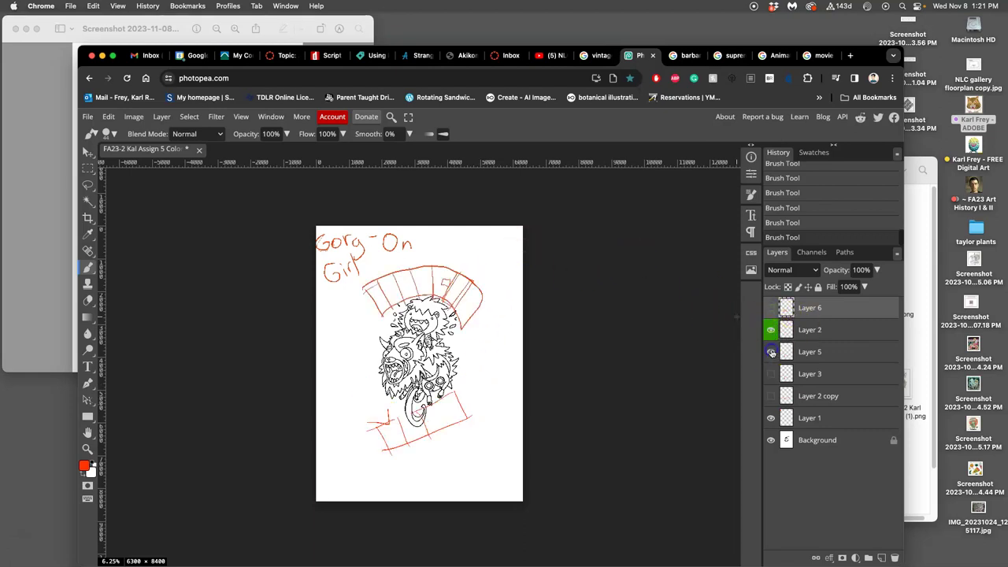
left_click(808, 332)
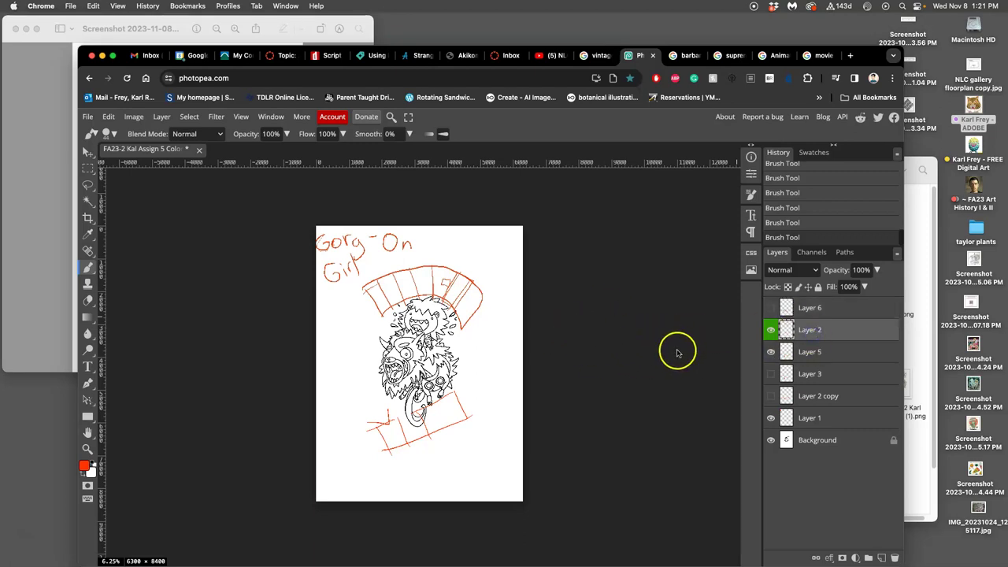
Rotate the umbrella about −11.7°, scale it to about 116%, nudge it, and commit
key("super+t")
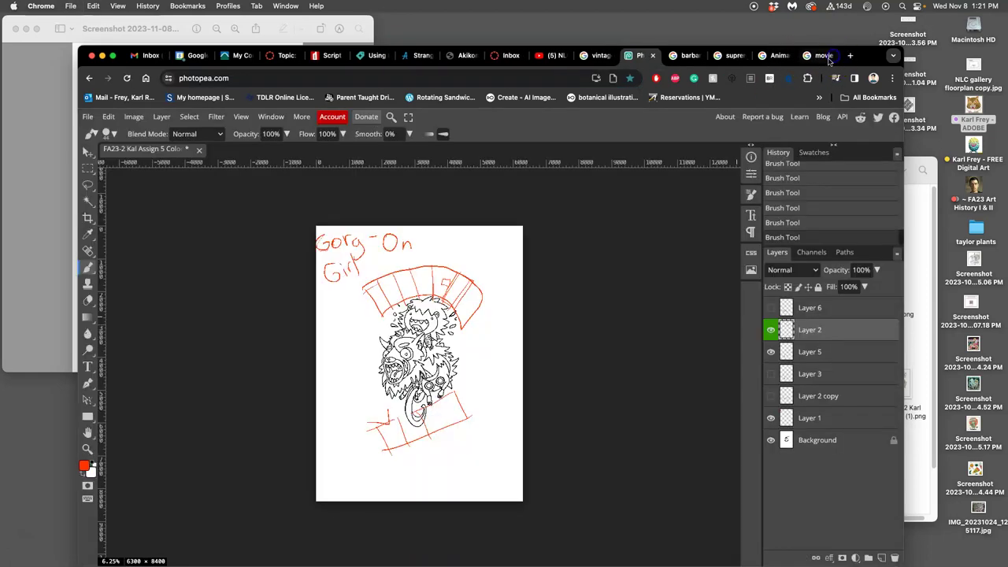
left_click(831, 55)
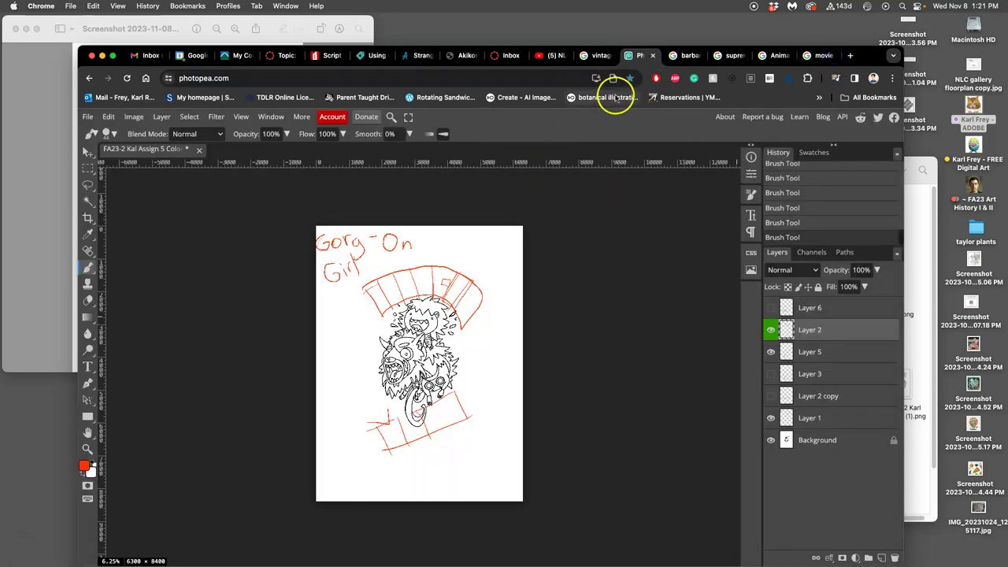
key("alt+super+t")
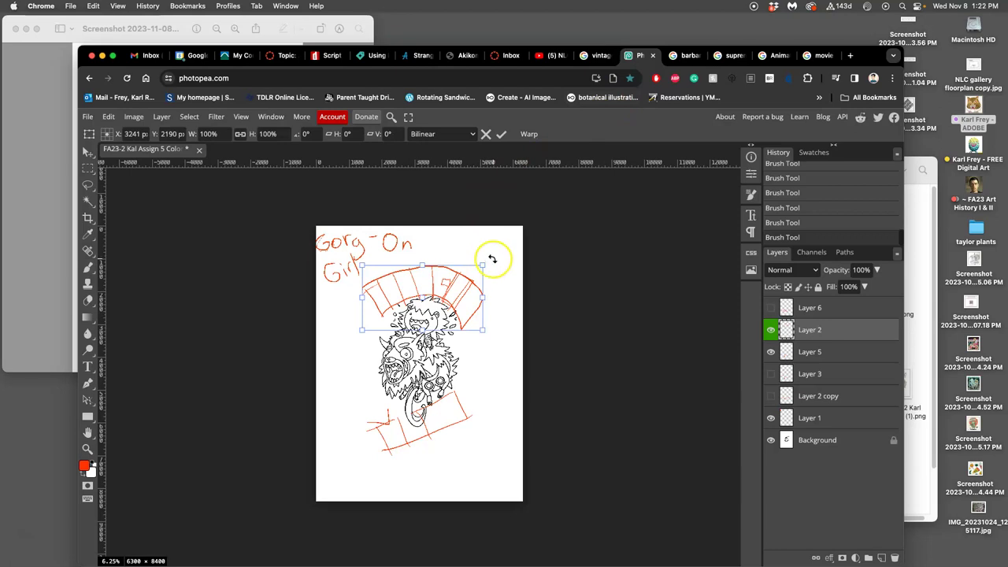
left_click_drag(494, 268, 469, 211)
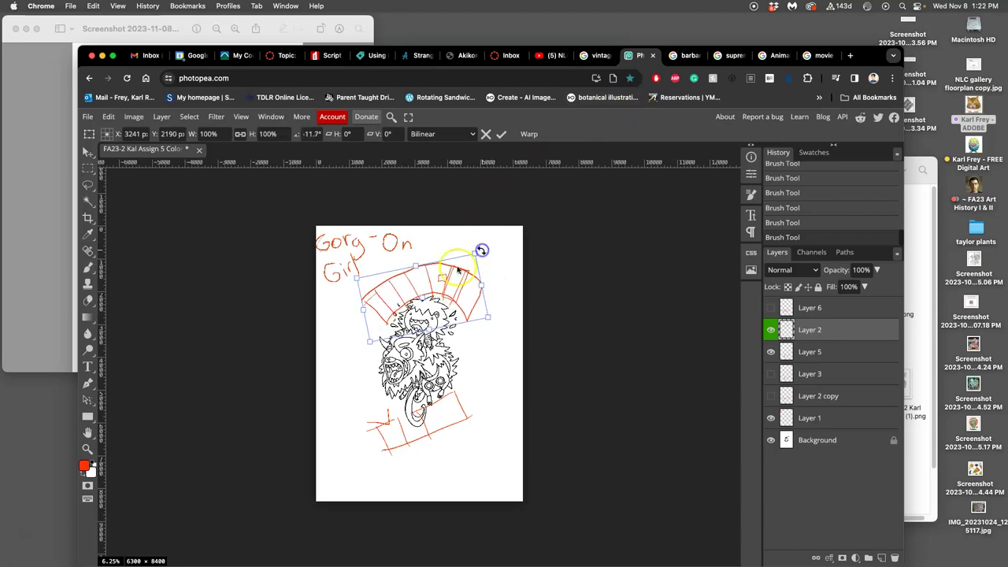
left_click_drag(356, 279, 335, 273)
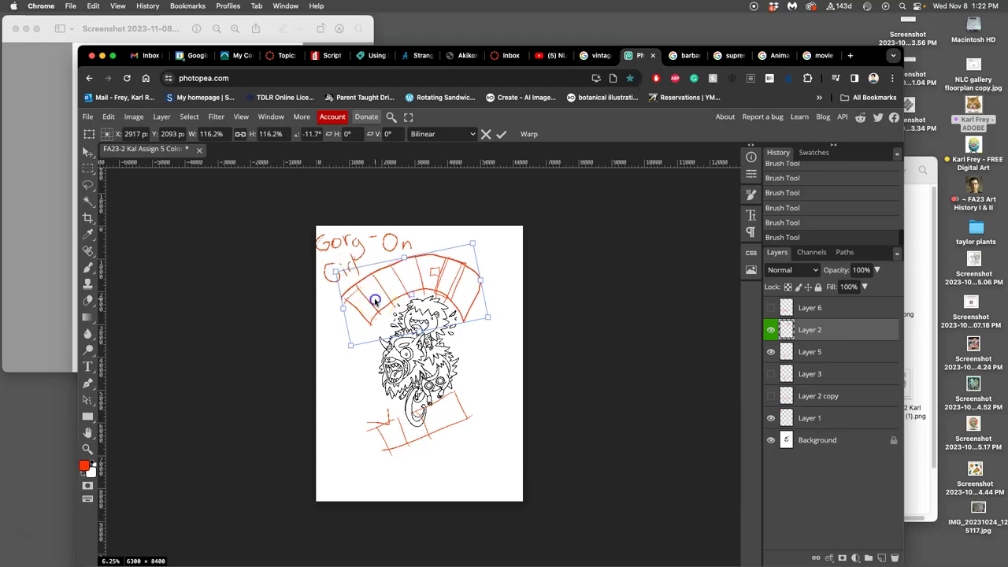
left_click_drag(375, 301, 377, 302)
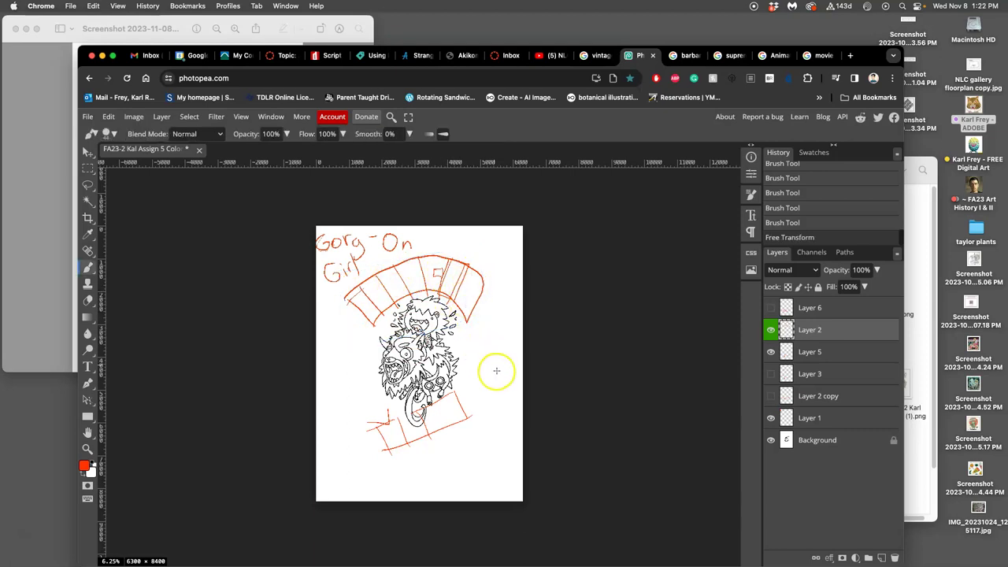
key("Return")
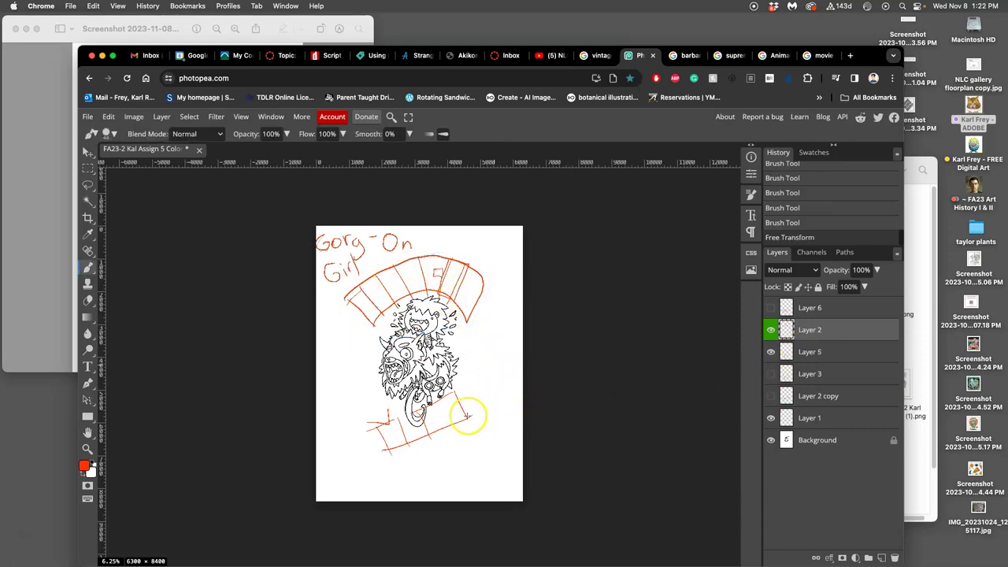
Close a stray browser tab and apply a second transform to the umbrella
key("super+t")
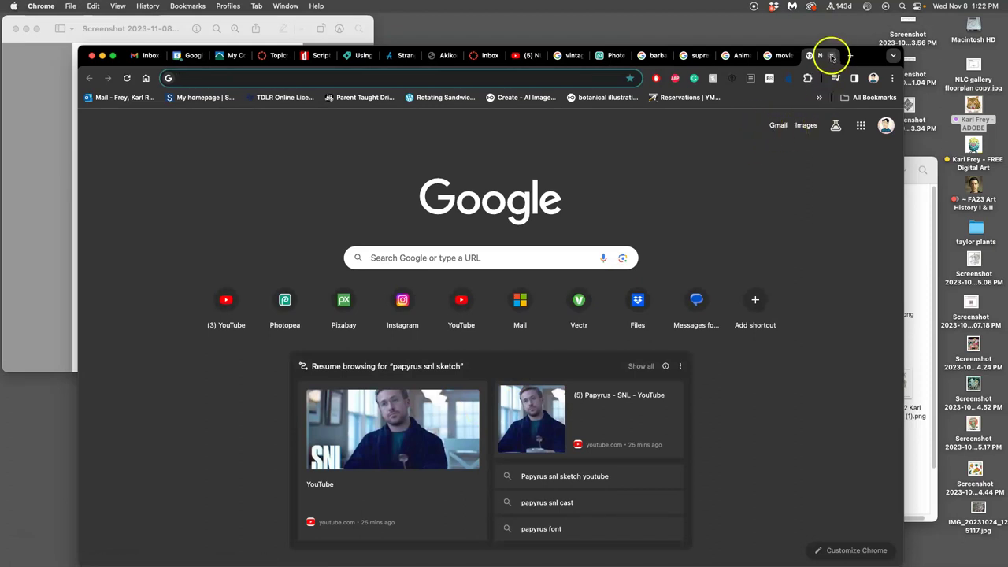
left_click(831, 55)
key("ctrl+t")
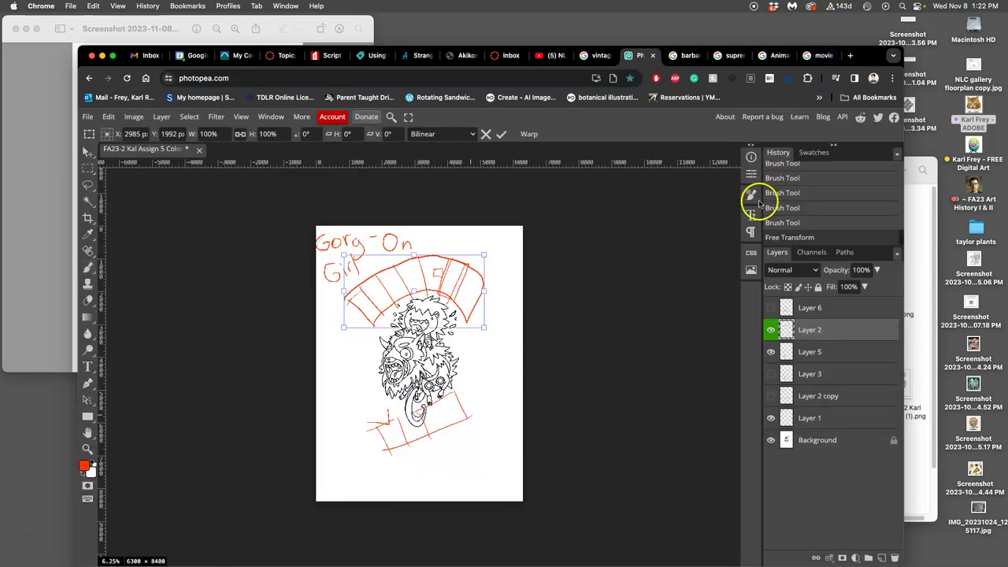
key("Return")
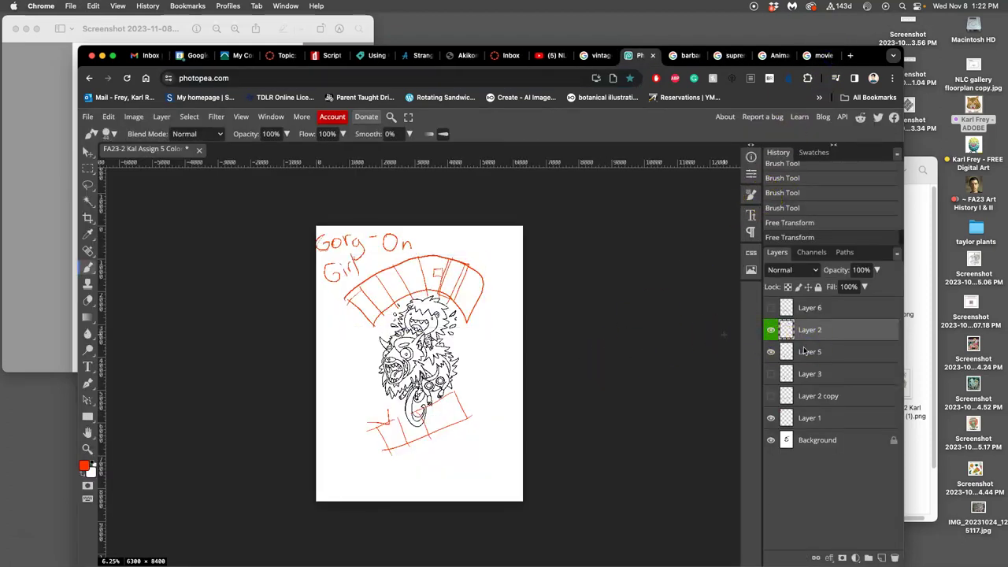
Rotate Layer 5's lower box about 8.4° beneath the tail, commit, and zoom in to check
left_click(806, 354)
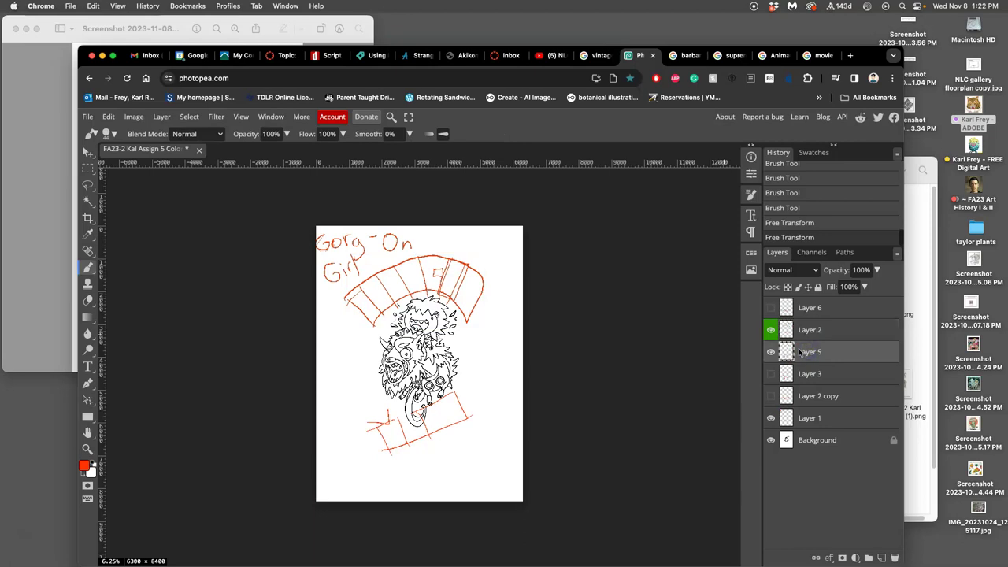
key("ctrl+t")
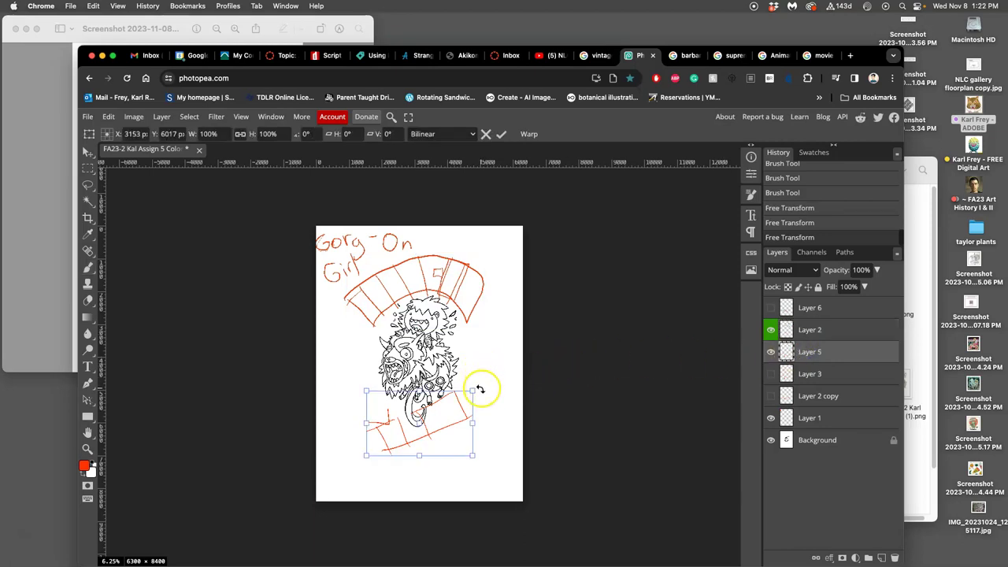
mouse_move(480, 389)
left_mouse_down()
mouse_move(487, 399)
mouse_move(457, 424)
left_mouse_up()
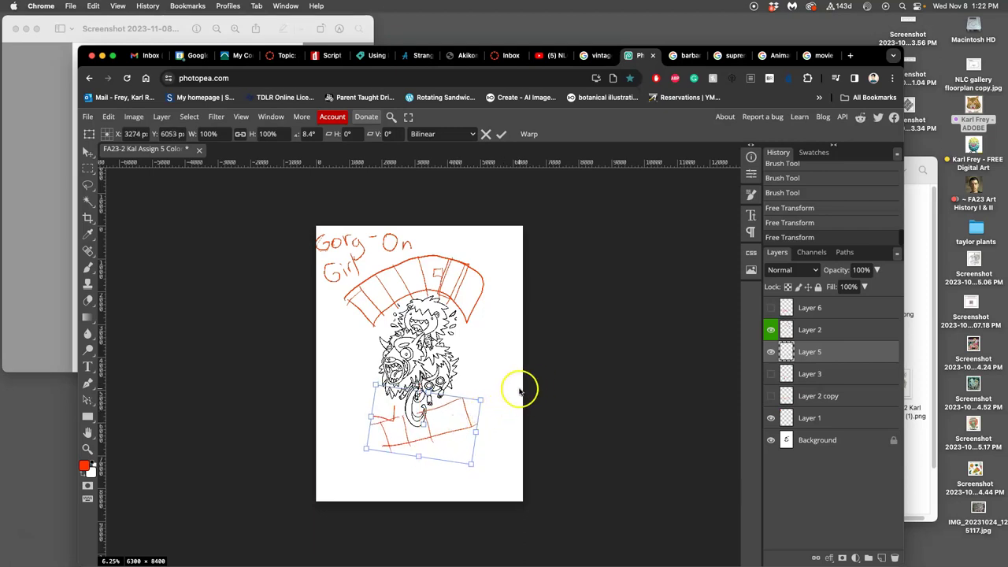
key("Return")
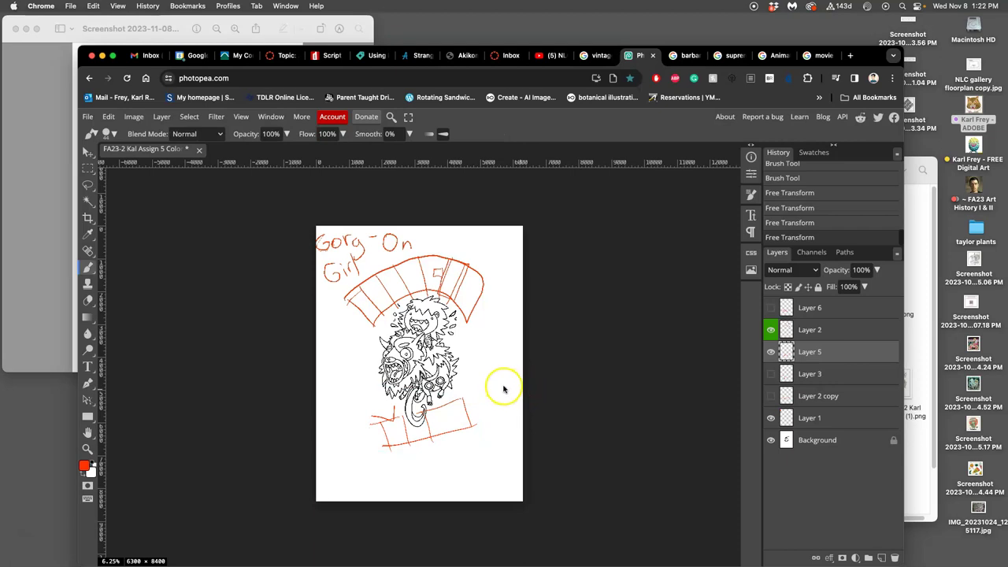
key("super+plus")
scroll(511, 389, "down", 3)
key("super+plus")
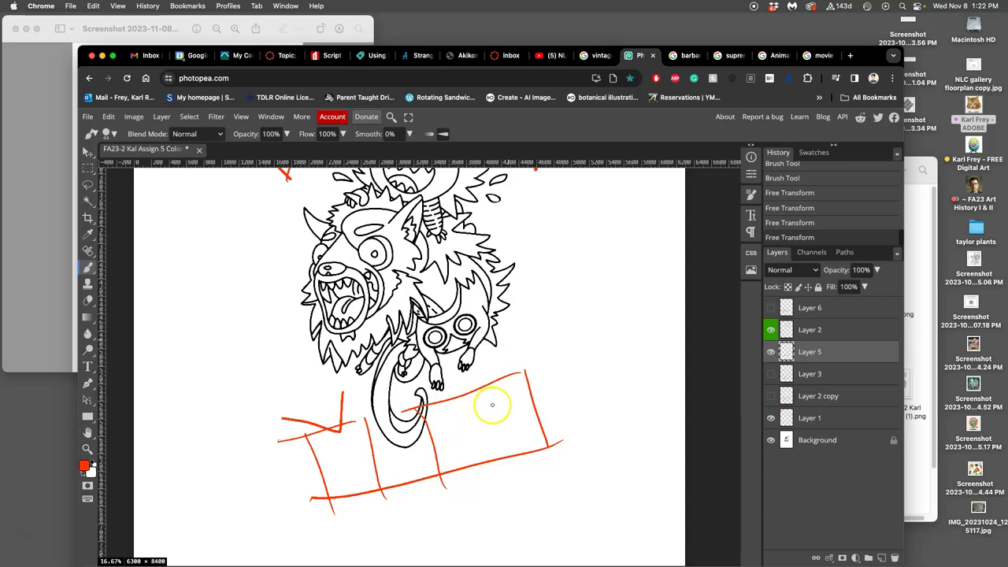
Pan to the title and leave Layer 1's Gorg-On Girl lettering hidden
scroll(492, 379, "down", 2)
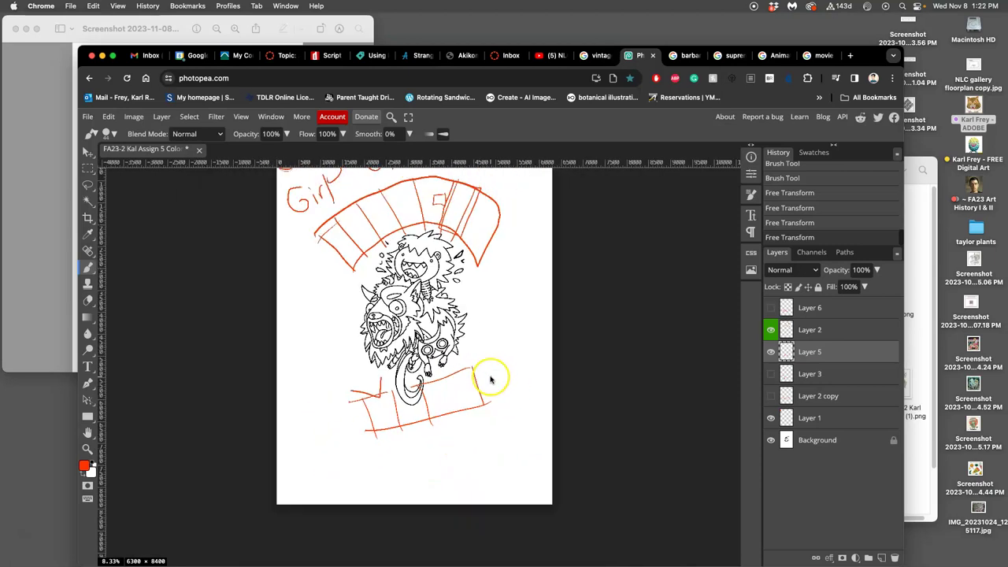
left_click_drag(483, 332, 520, 412)
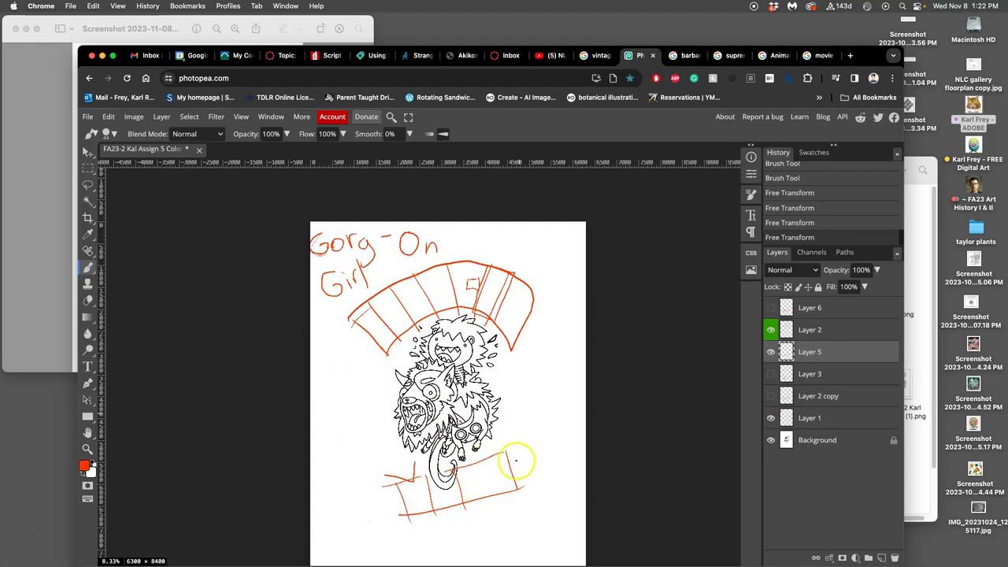
left_click(771, 330)
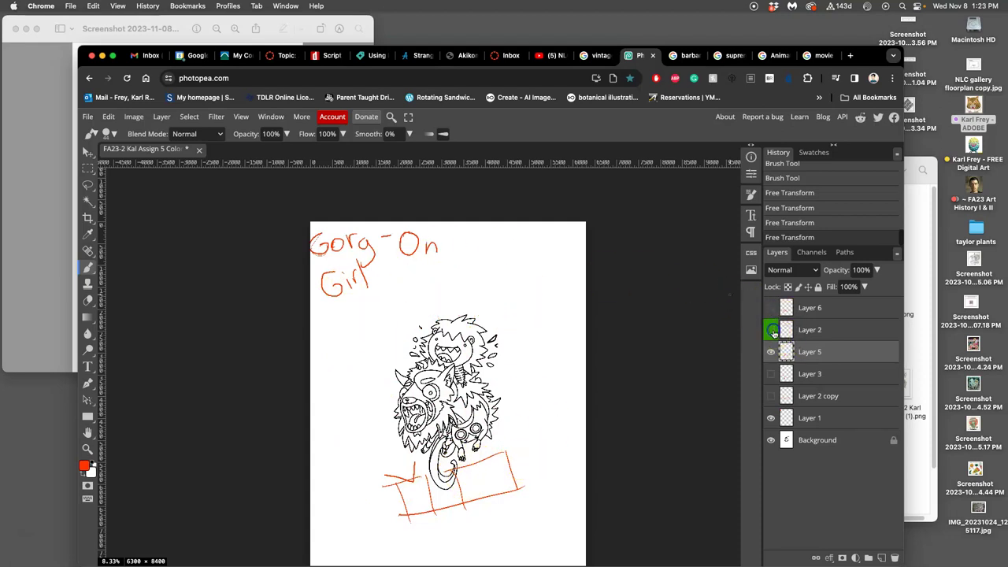
left_click(772, 331)
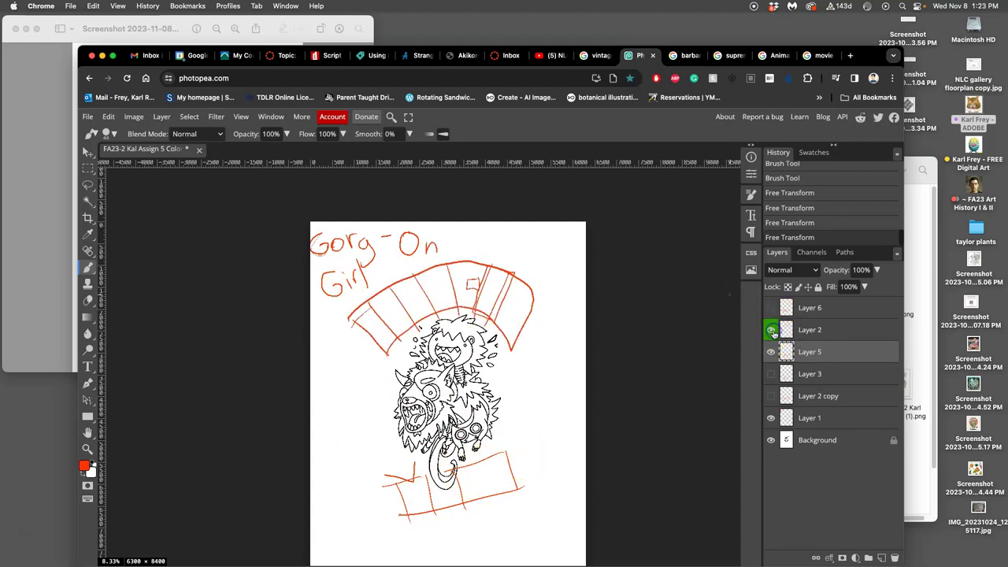
left_click(771, 418)
left_click(771, 418)
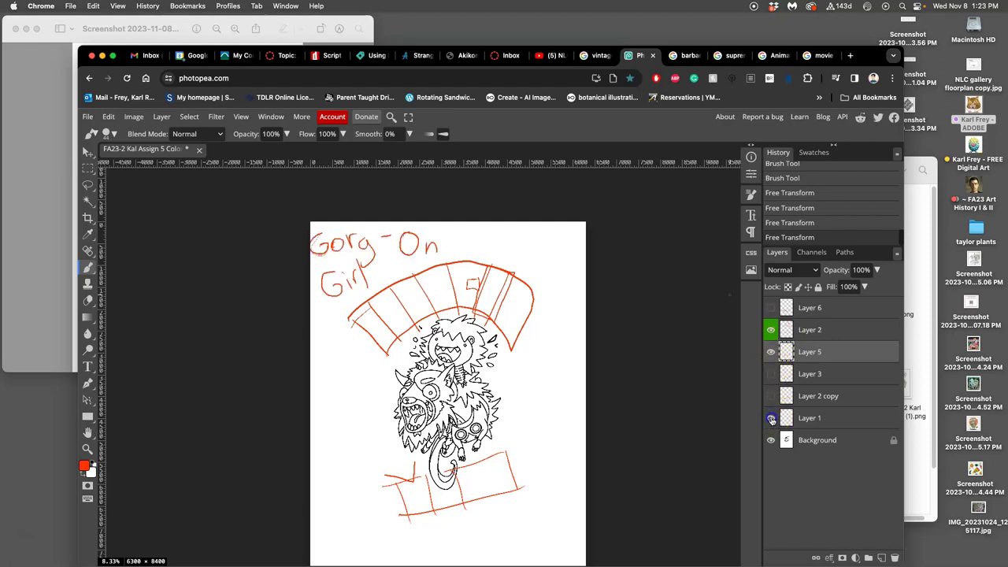
left_click(771, 418)
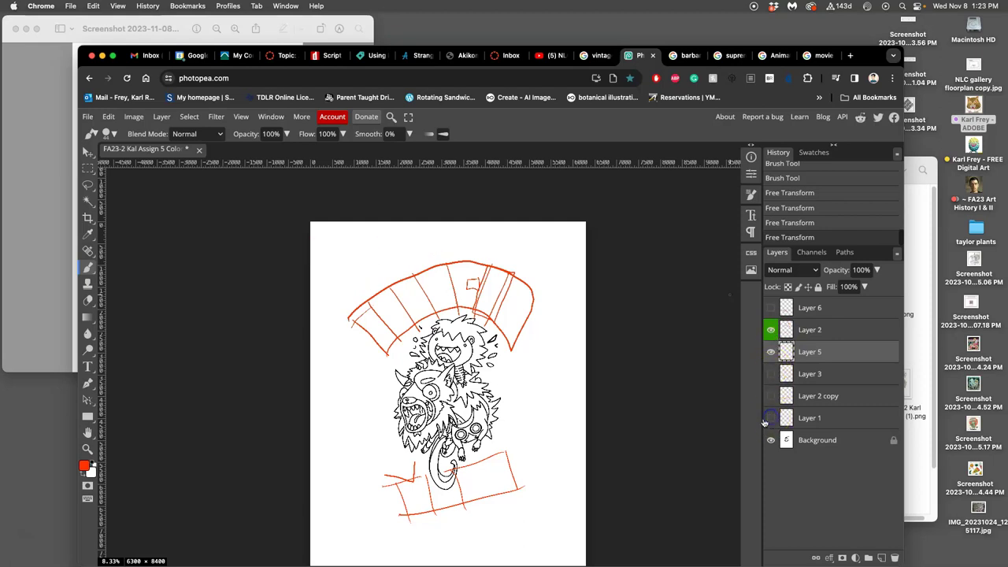
Flatten the image and save it as a PSD renamed to 'Poster Design'
left_click(162, 116)
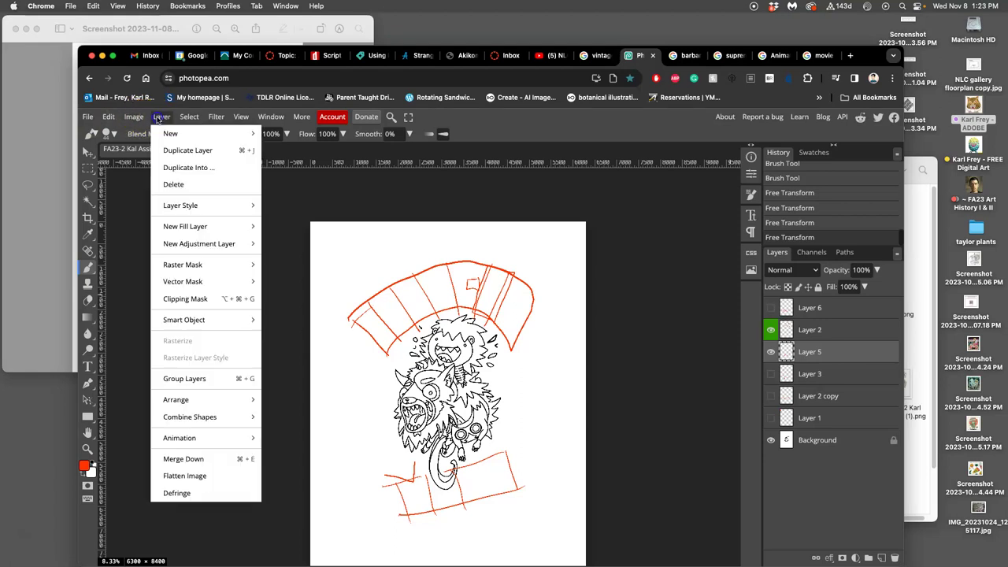
left_click(179, 473)
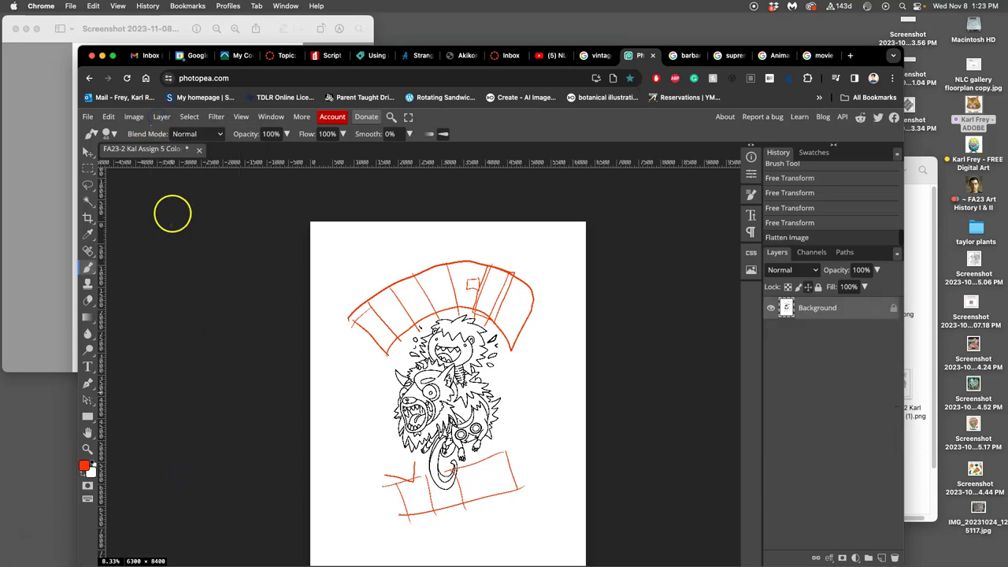
left_click(89, 117)
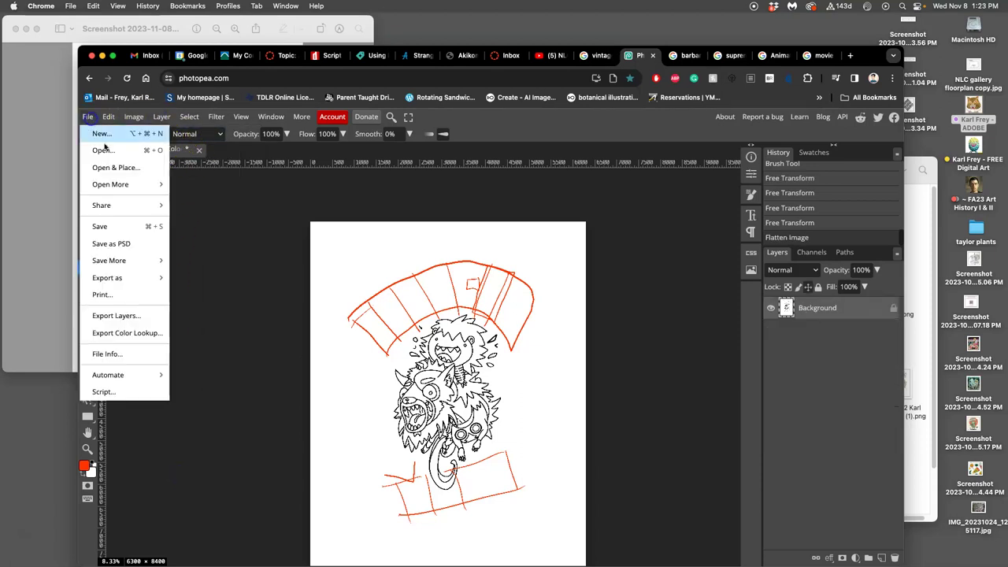
left_click(122, 244)
left_click(461, 273)
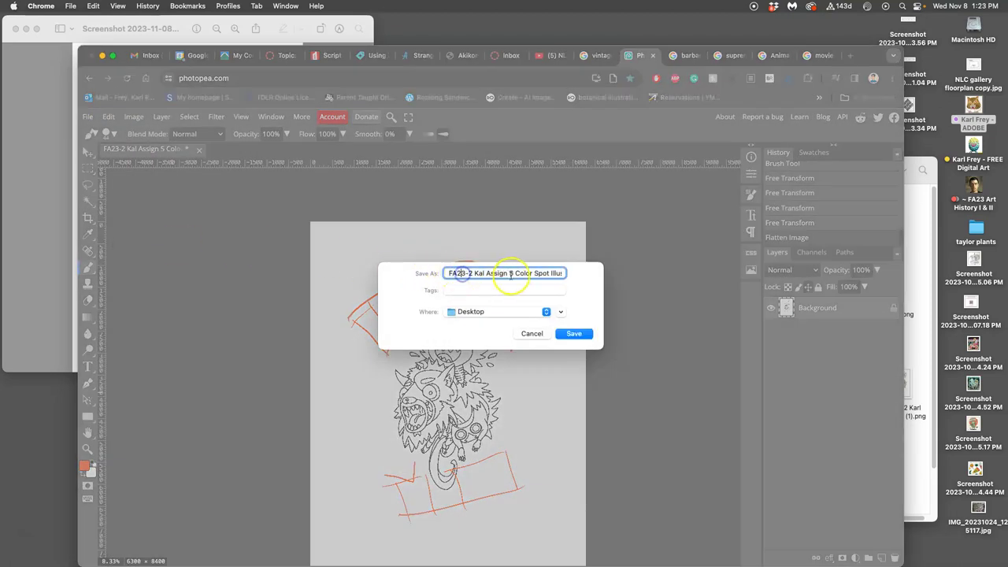
left_click(512, 274)
left_click_drag(517, 273, 559, 274)
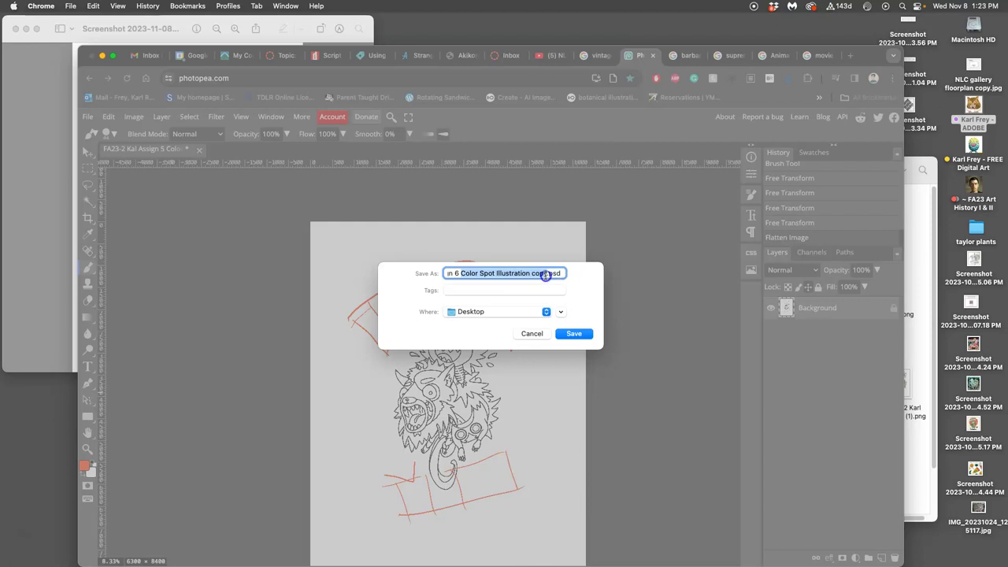
type("Po")
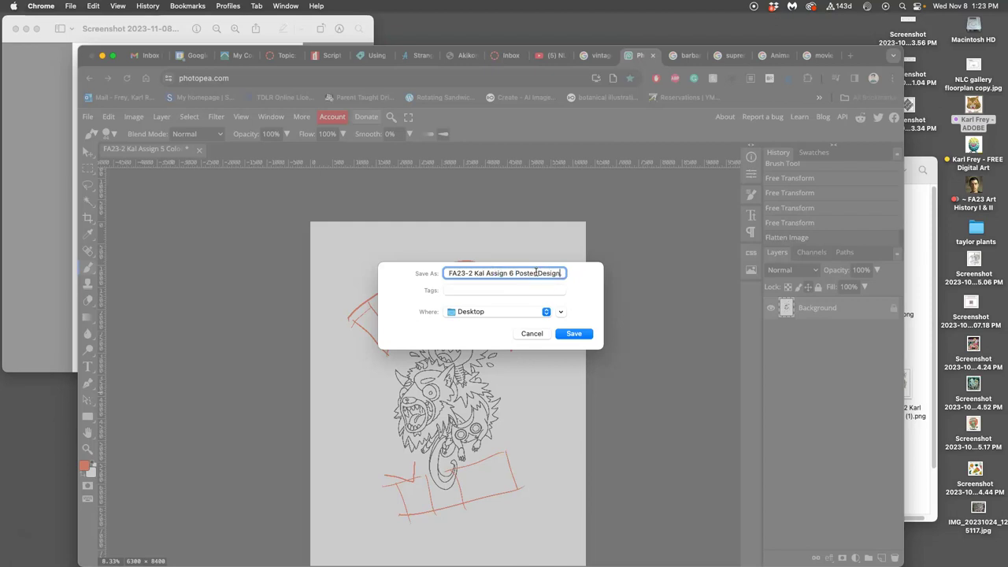
type("ster Design")
left_click(574, 333)
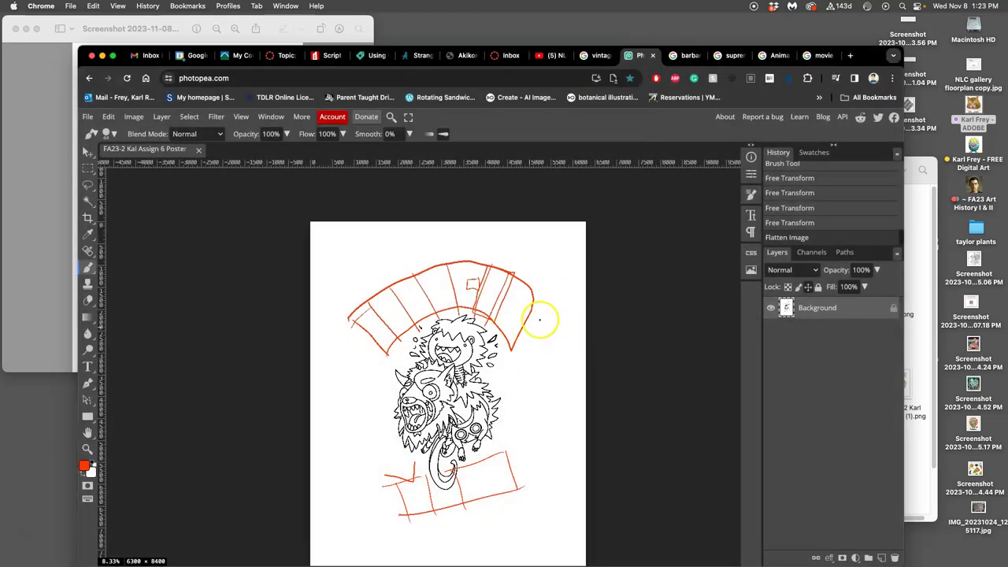
Tag the saved Poster Design PSD file on the Desktop green
key("F11")
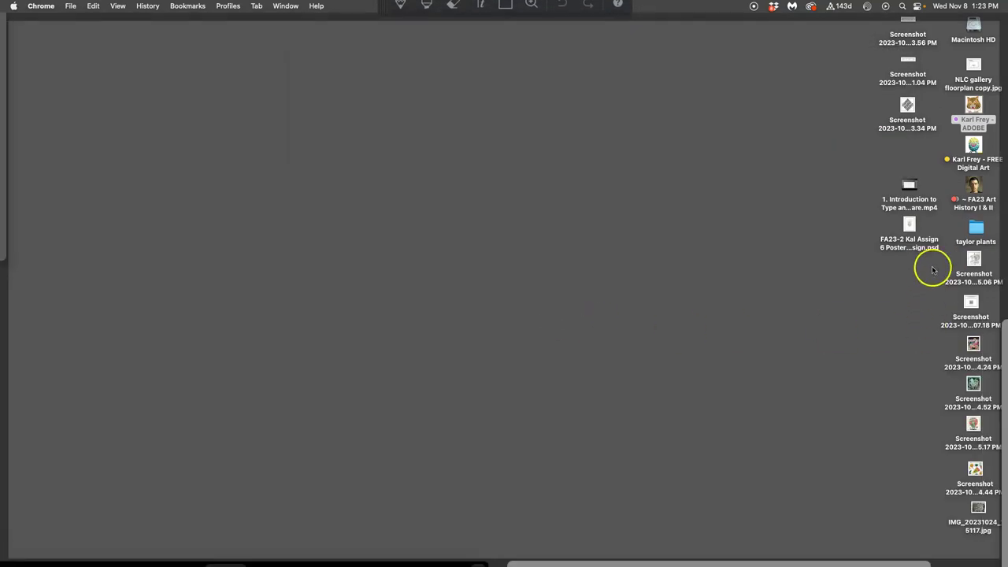
left_click(911, 249)
right_click(911, 248)
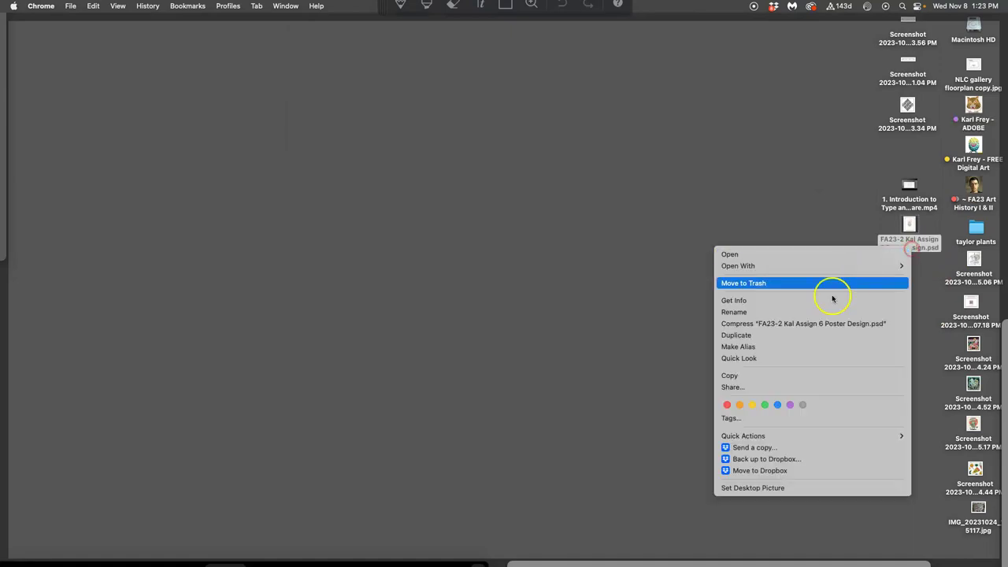
left_click(768, 403)
key("F11")
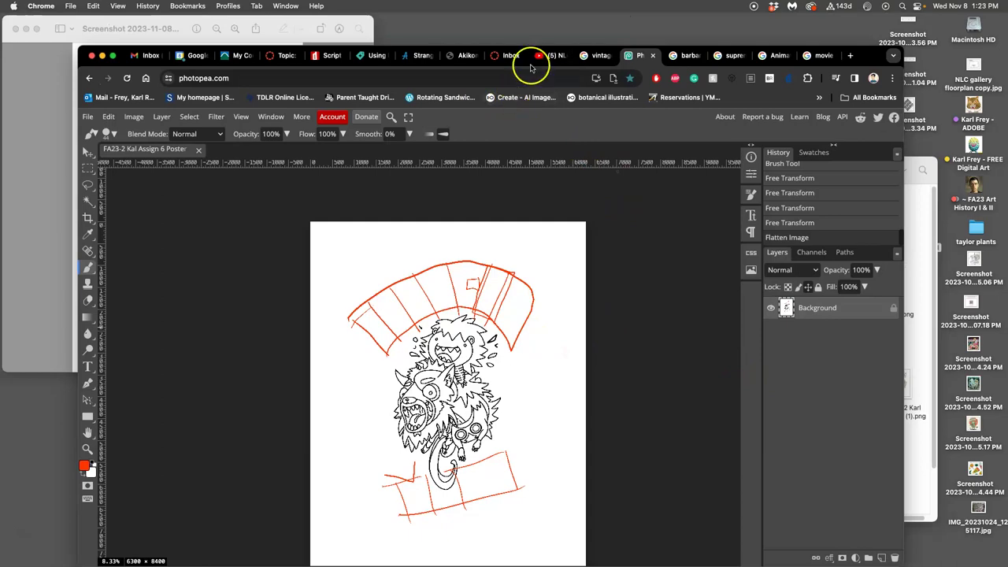
Scroll through the Canvas poster assignment examples and follow its dafont.com link
left_click(282, 56)
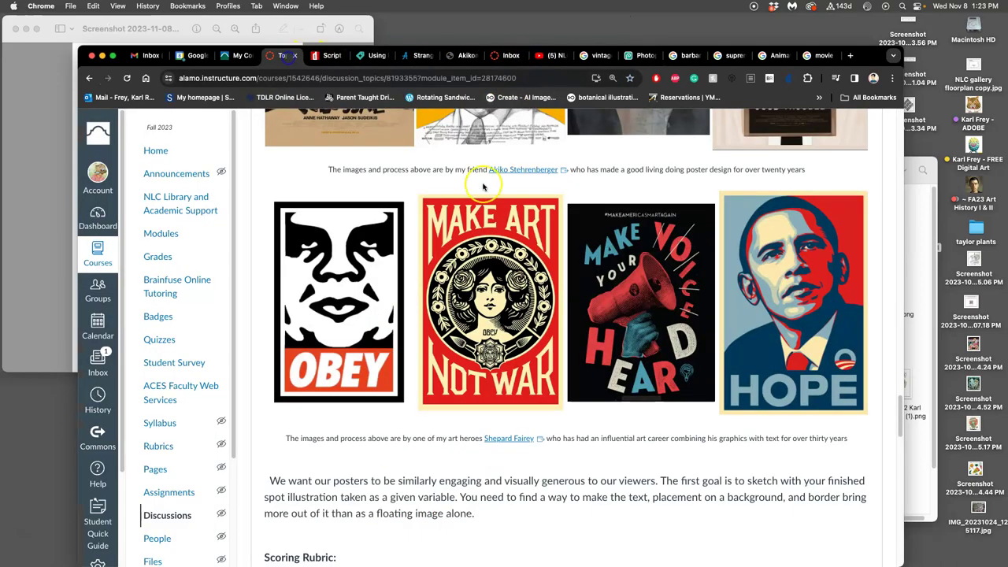
scroll(551, 260, "up", 10)
scroll(609, 259, "up", 20)
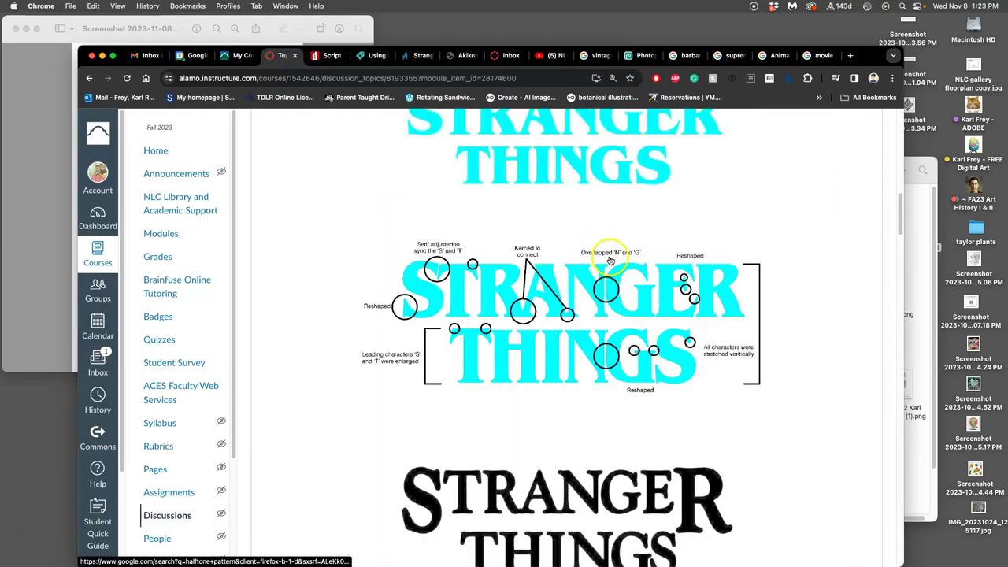
scroll(610, 260, "down", 6)
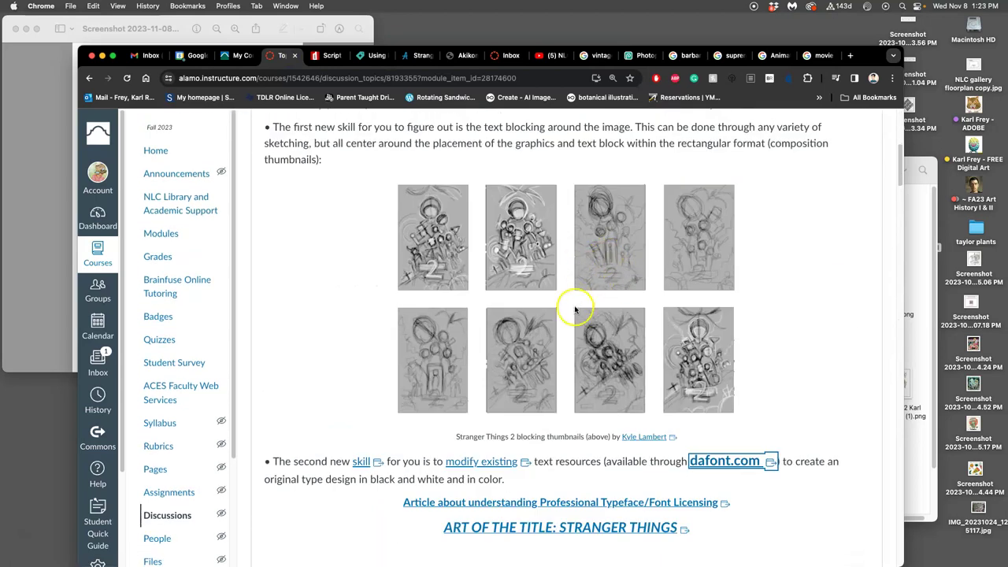
scroll(603, 299, "down", 2)
scroll(603, 301, "down", 3)
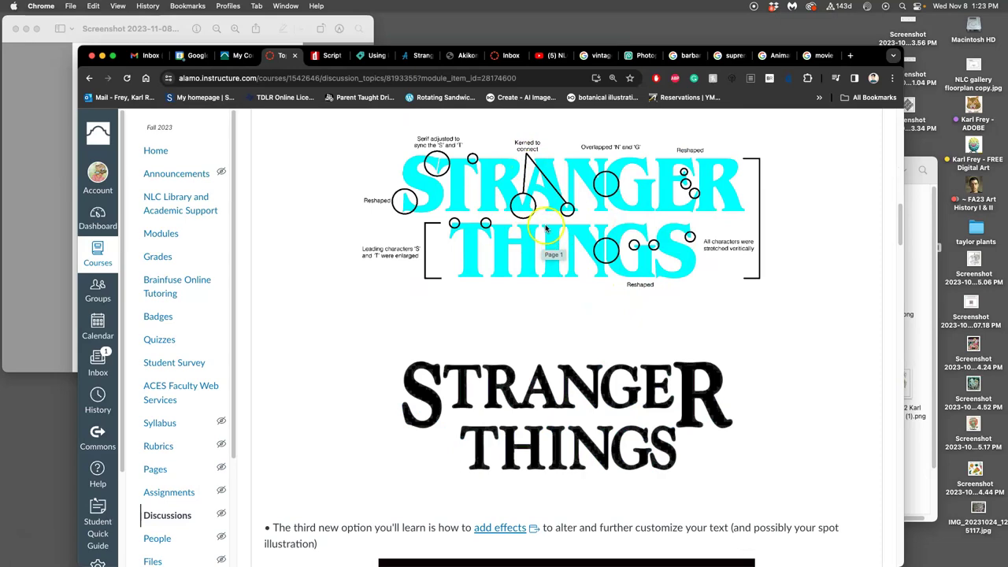
scroll(547, 227, "down", 12)
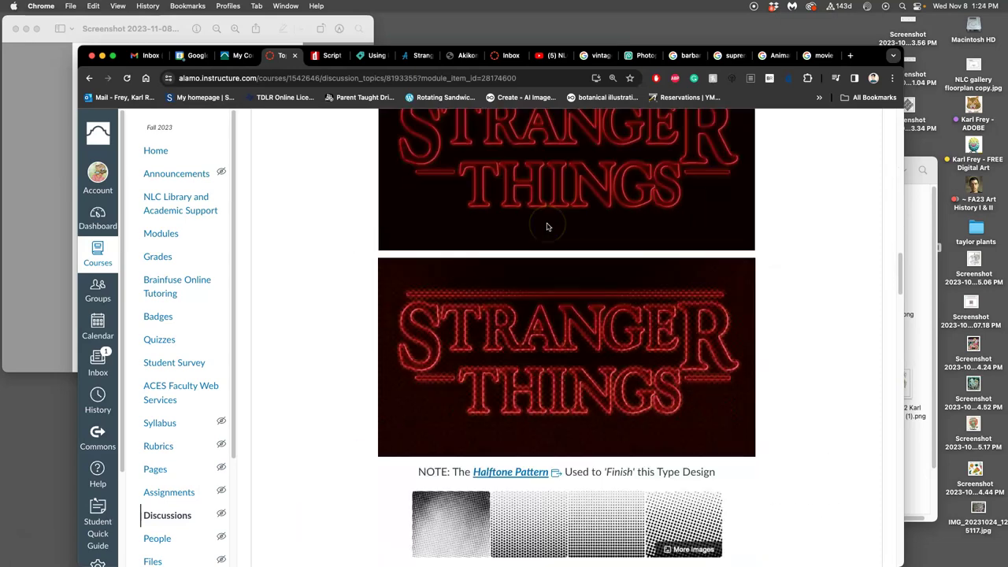
scroll(547, 227, "down", 8)
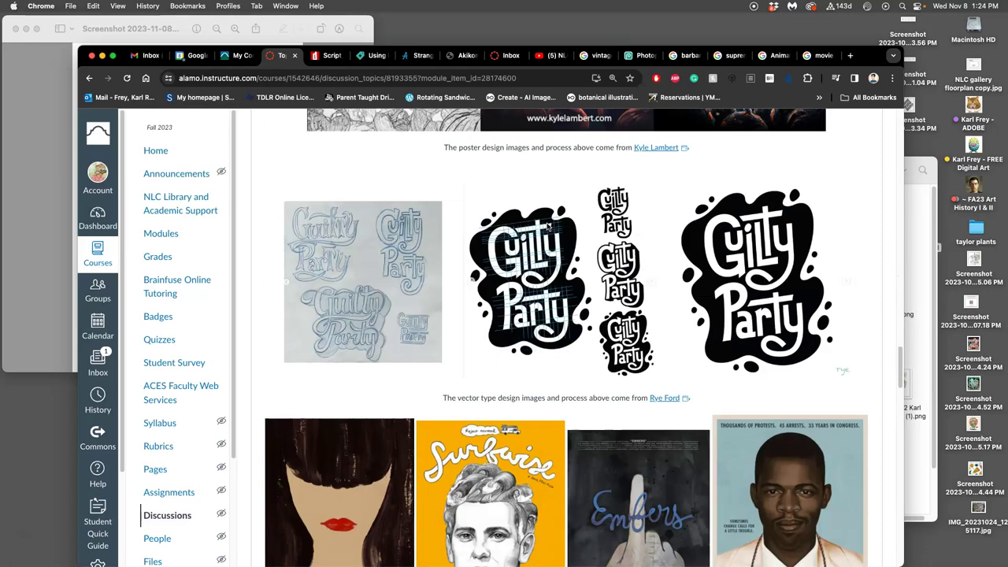
scroll(548, 227, "down", 4)
scroll(548, 227, "down", 8)
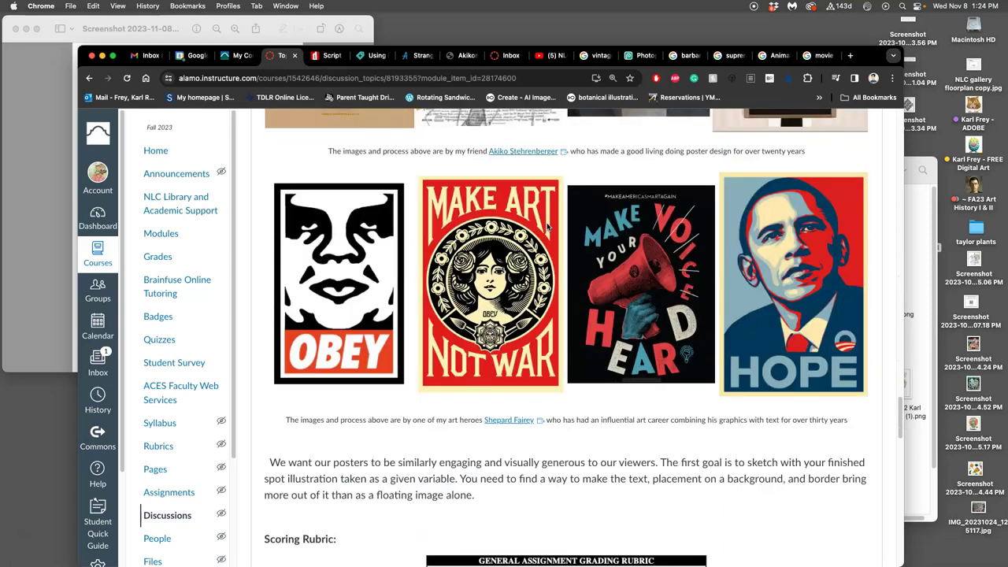
scroll(555, 163, "up", 2)
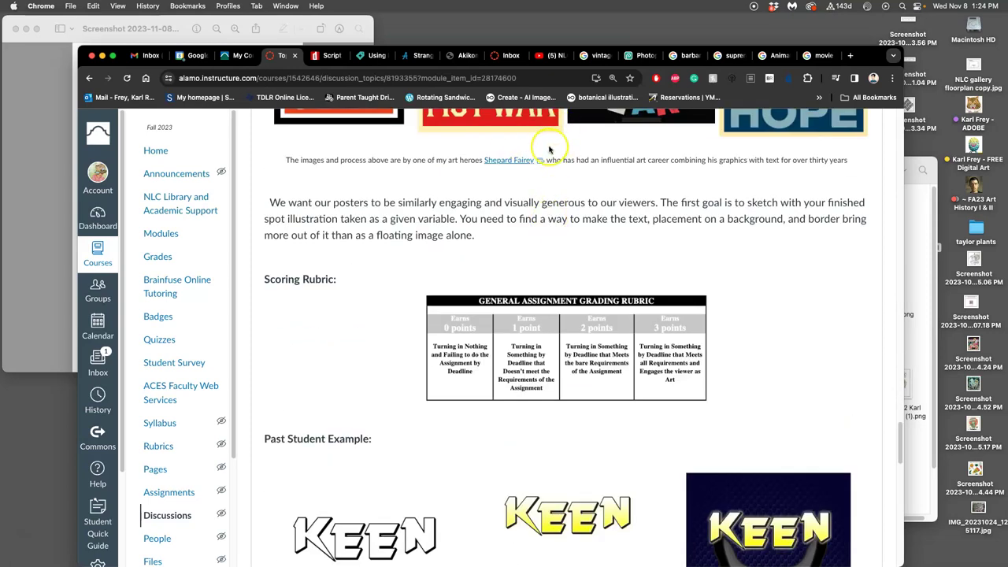
scroll(634, 236, "up", 15)
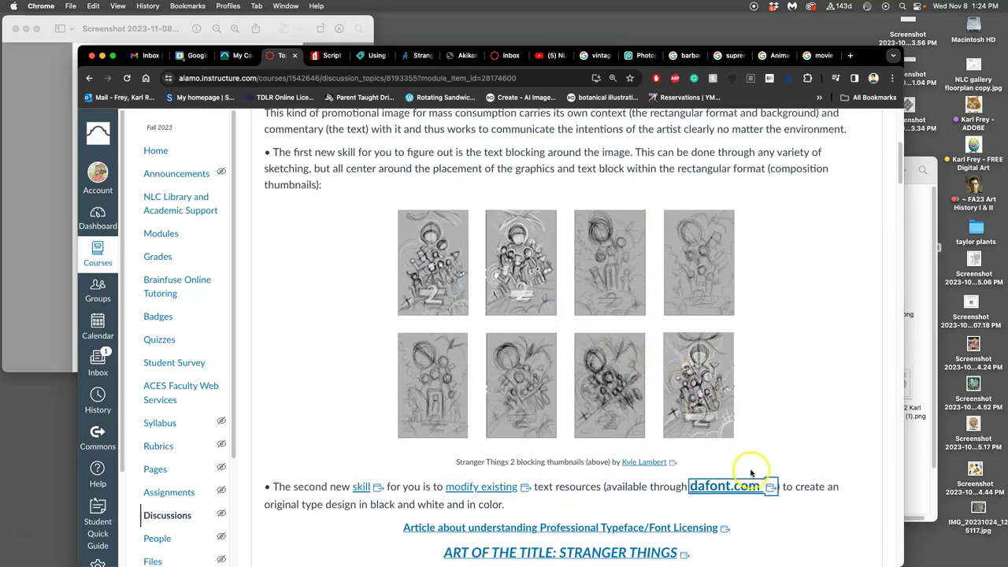
left_click(729, 486)
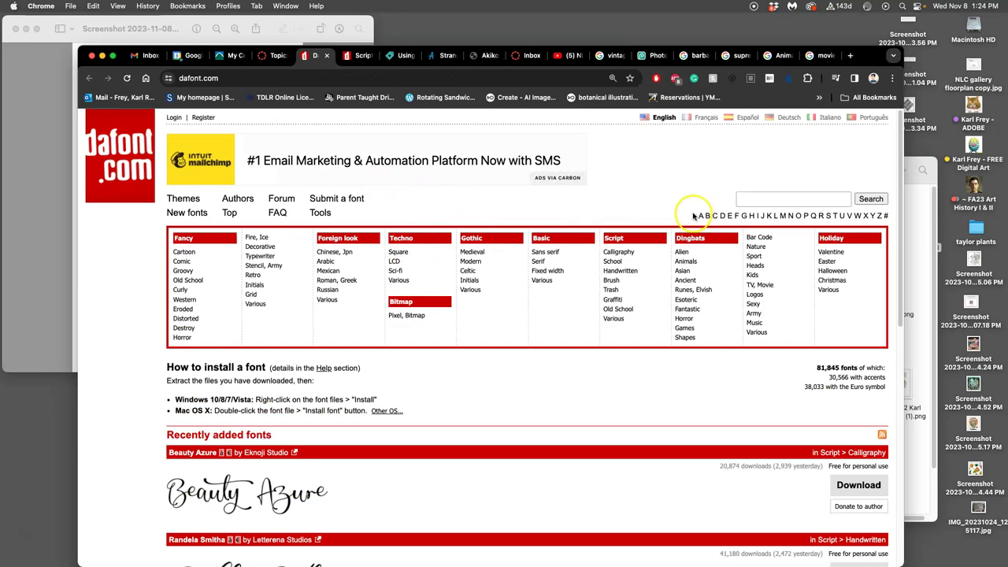
Preview the Berserk, Bleach and Arcane Enemy title artworks, ending on the Berserk one
left_click(785, 56)
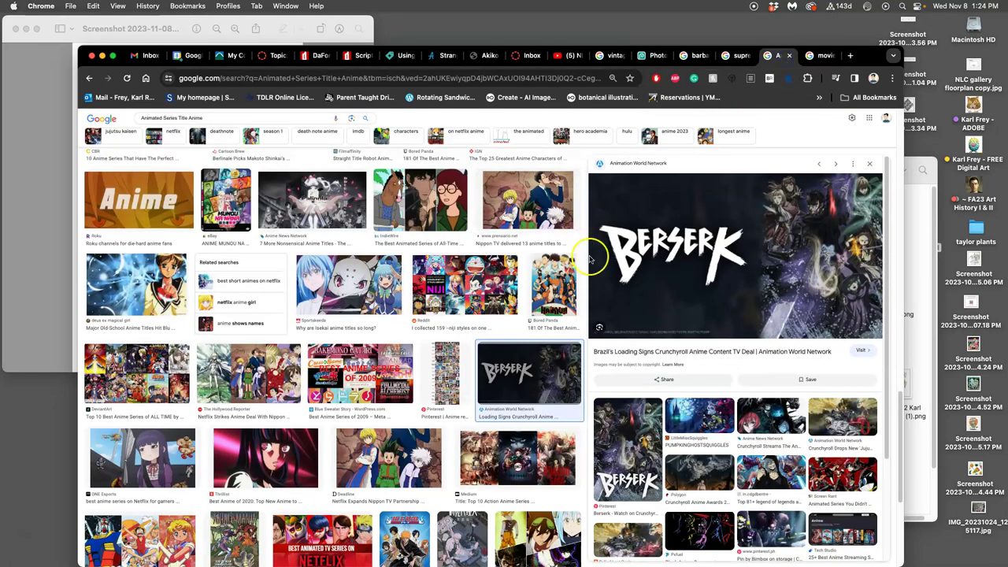
scroll(337, 398, "down", 5)
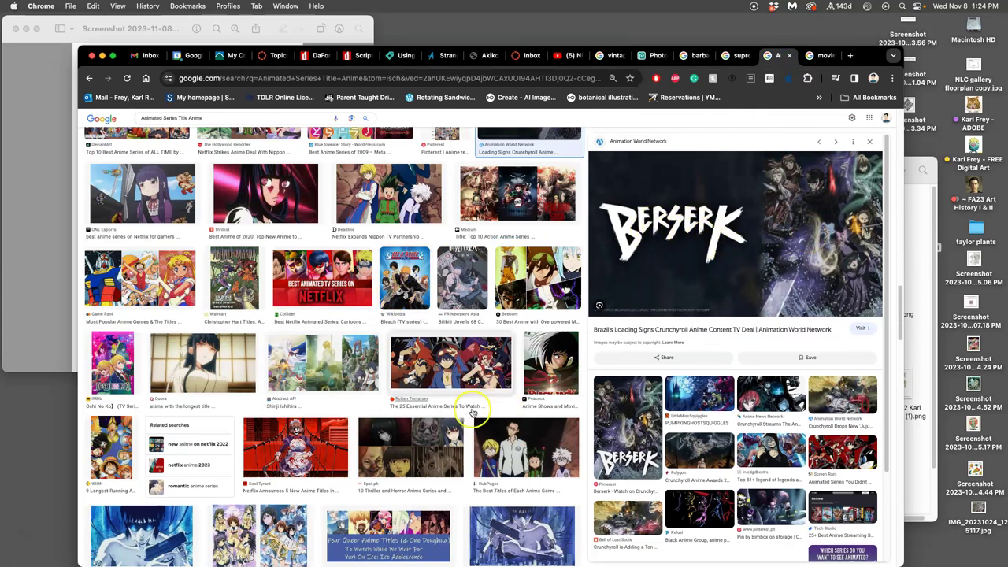
left_click(614, 434)
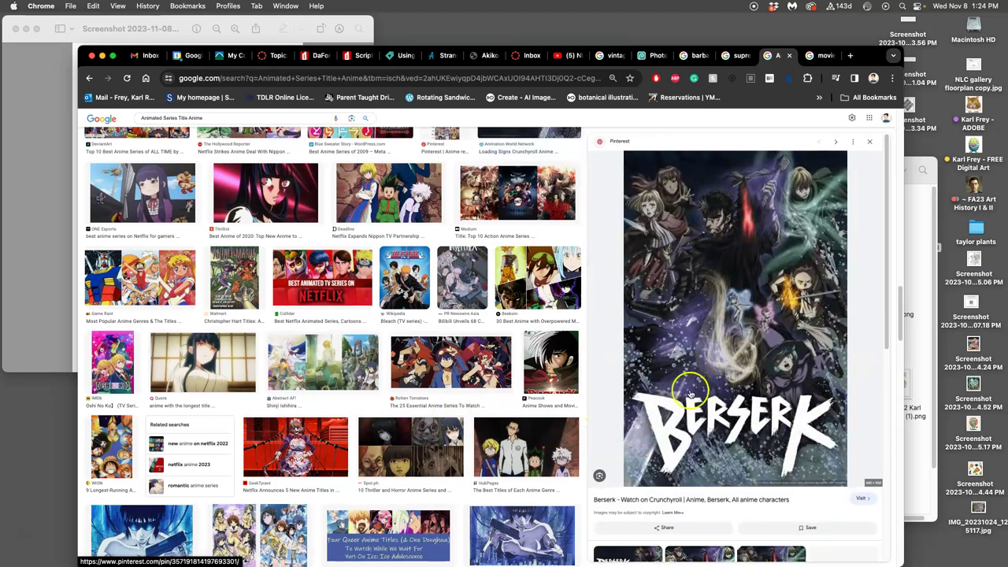
scroll(393, 401, "down", 2)
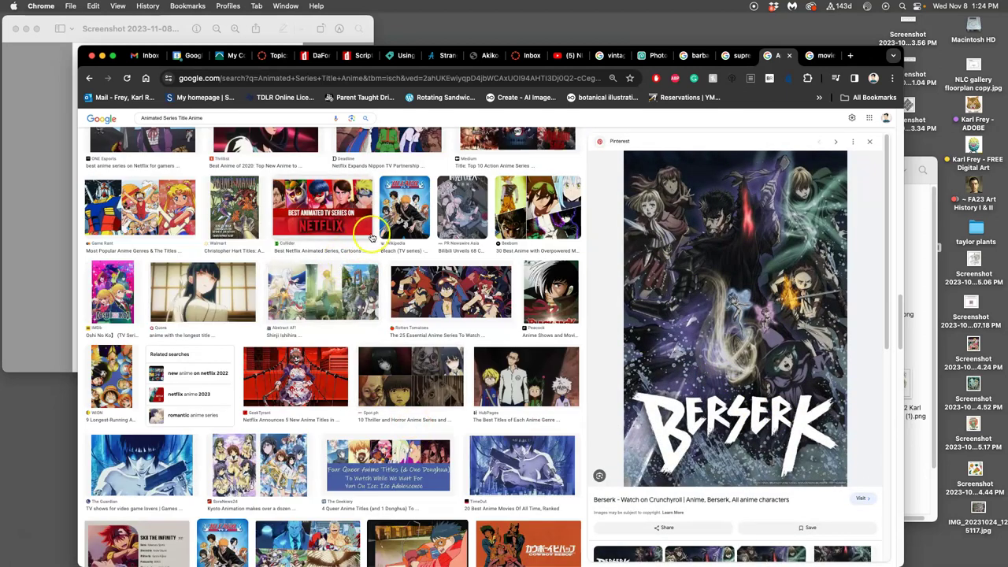
left_click(403, 204)
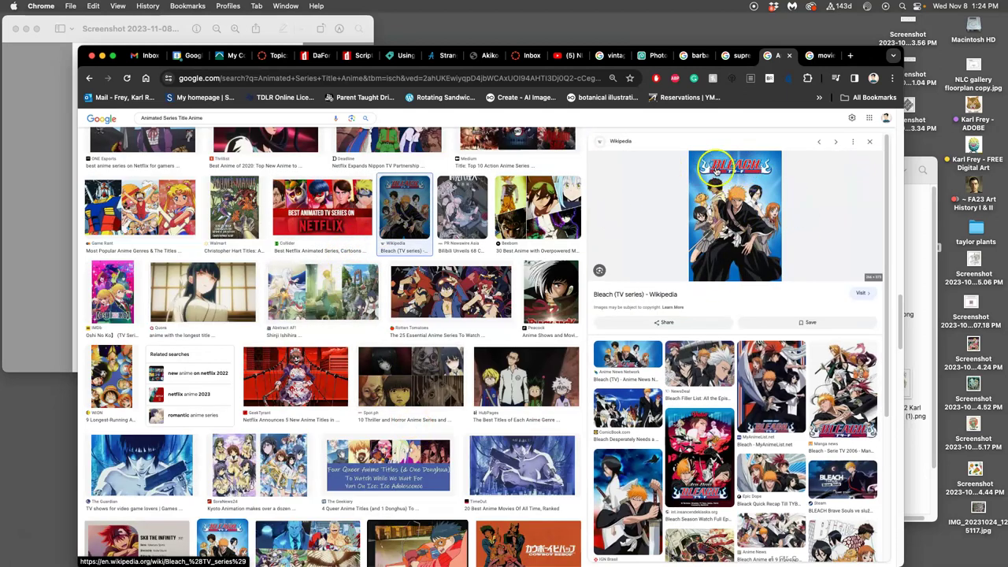
scroll(452, 355, "down", 5)
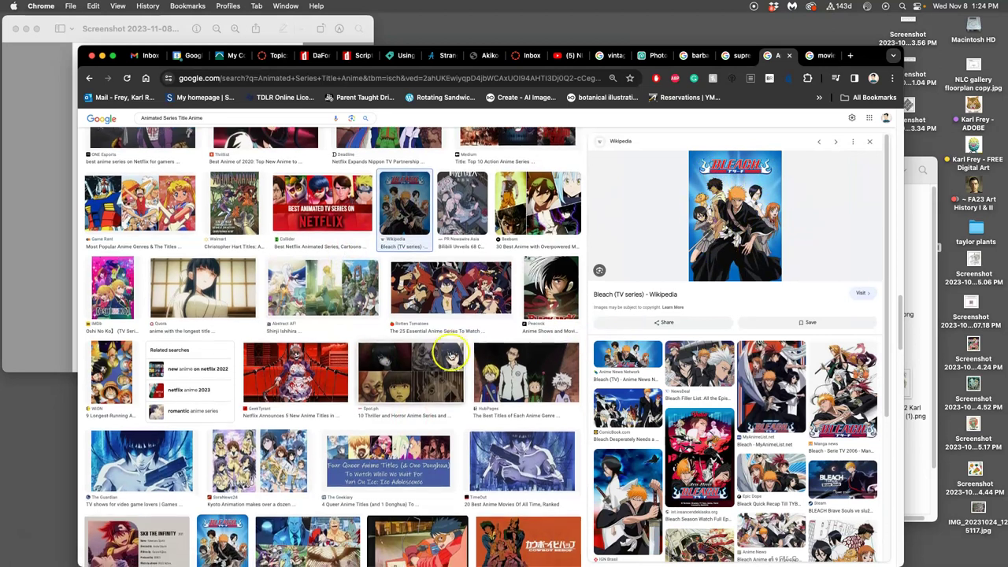
left_click(430, 414)
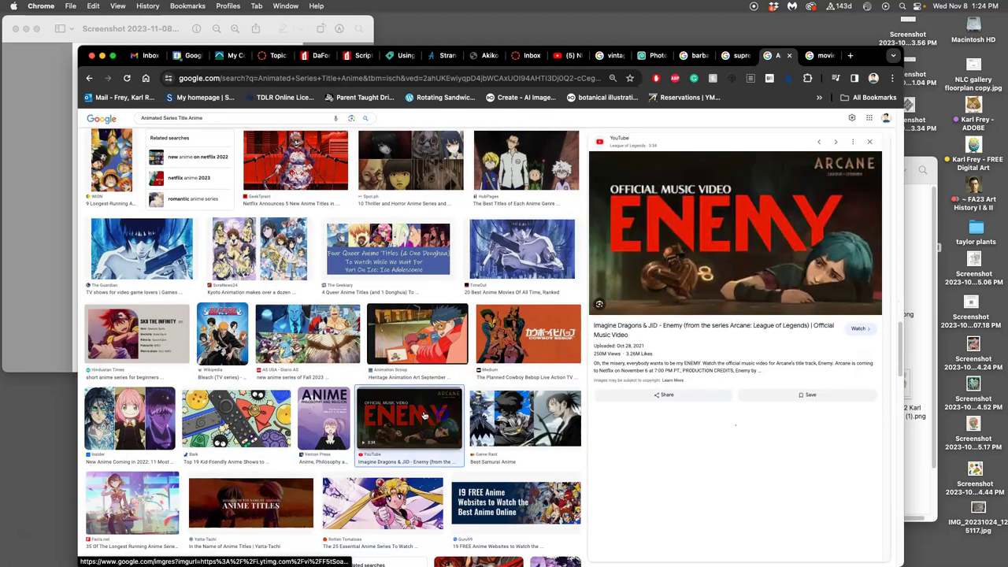
scroll(424, 356, "up", 10)
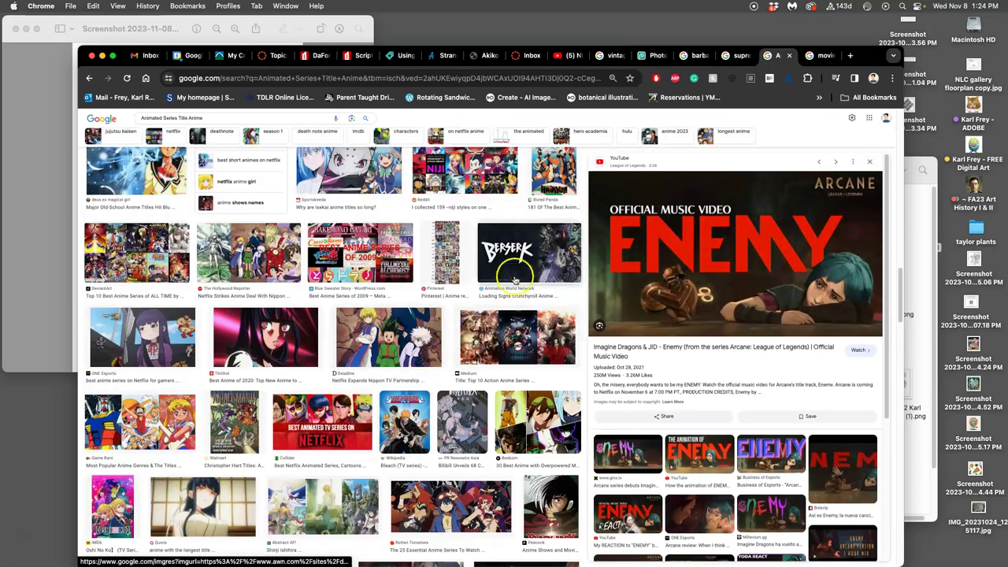
left_click(513, 280)
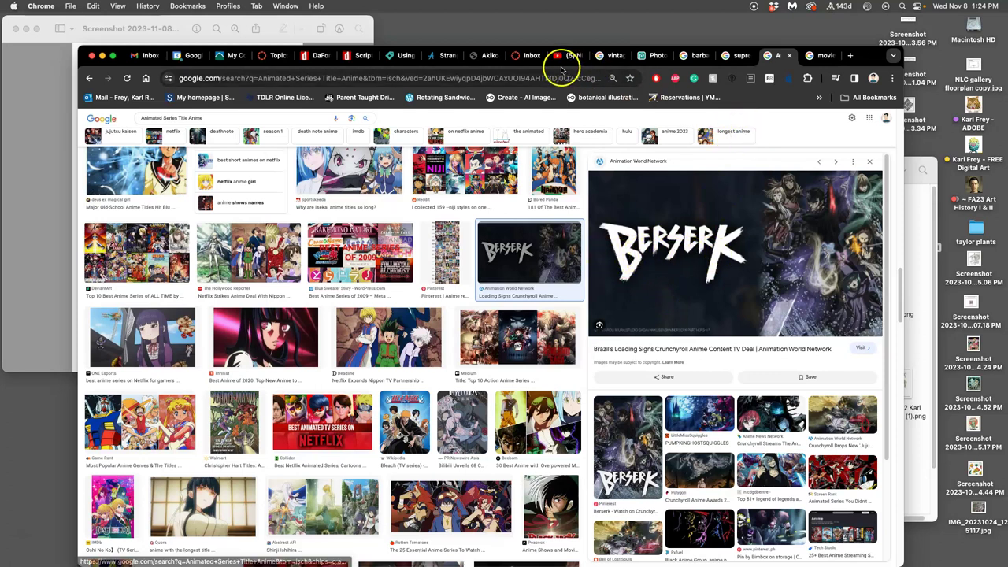
Switch to the DaFont site and open the Gothic > Modern font category
left_click(363, 57)
left_click(319, 56)
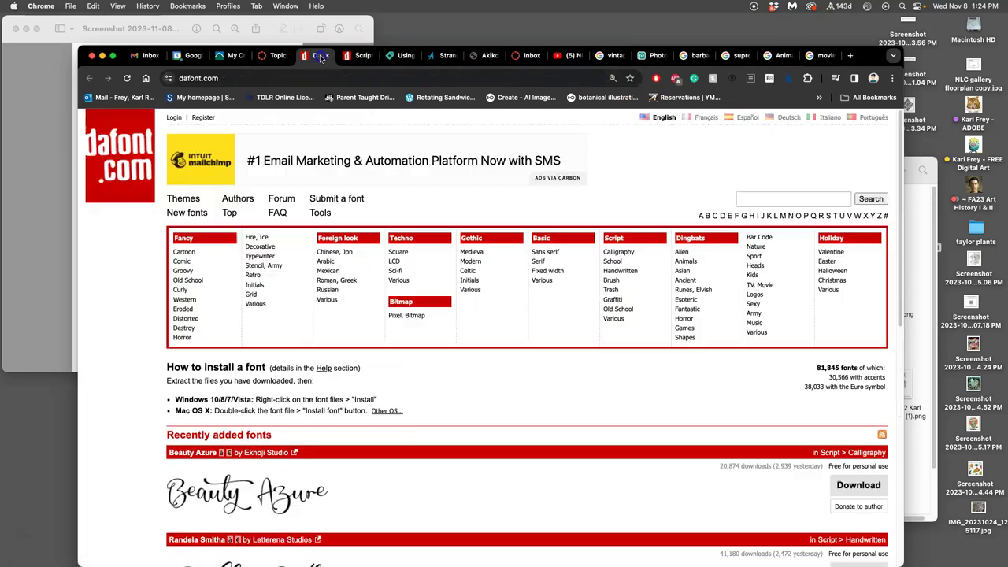
left_click(778, 198)
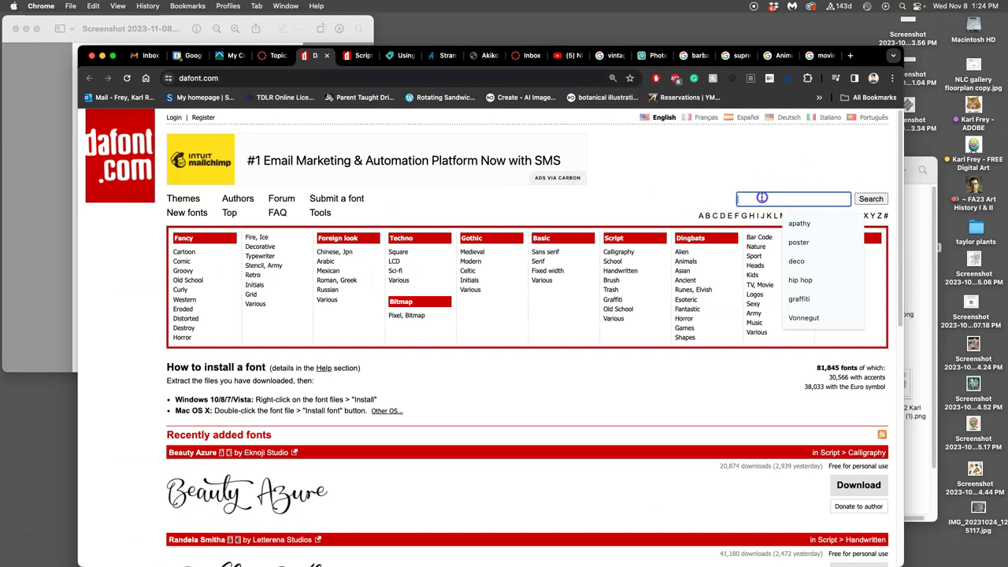
left_click(476, 263)
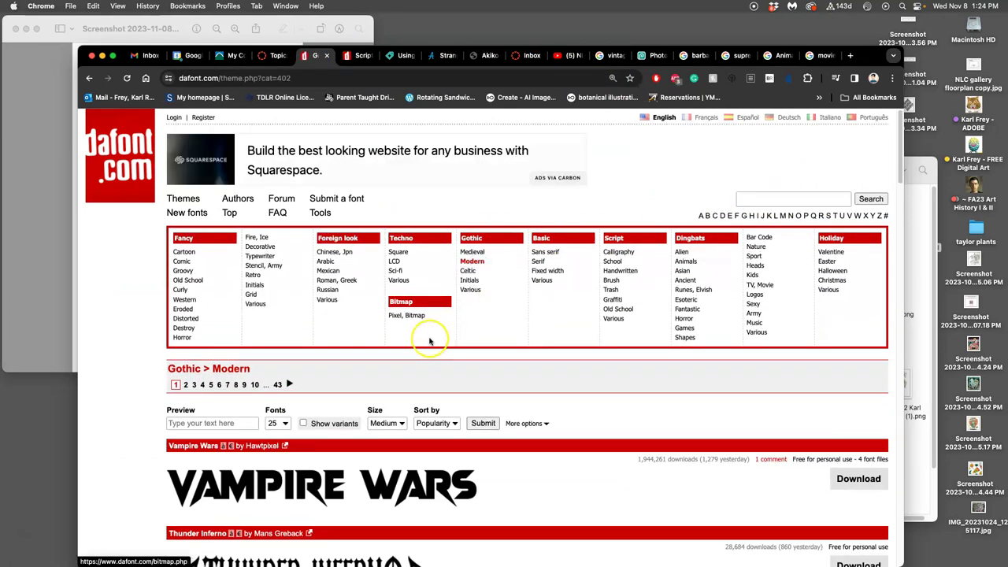
Browse the first page of Modern gothic fonts, then go to page 2
scroll(431, 339, "down", 1)
scroll(431, 339, "down", 5)
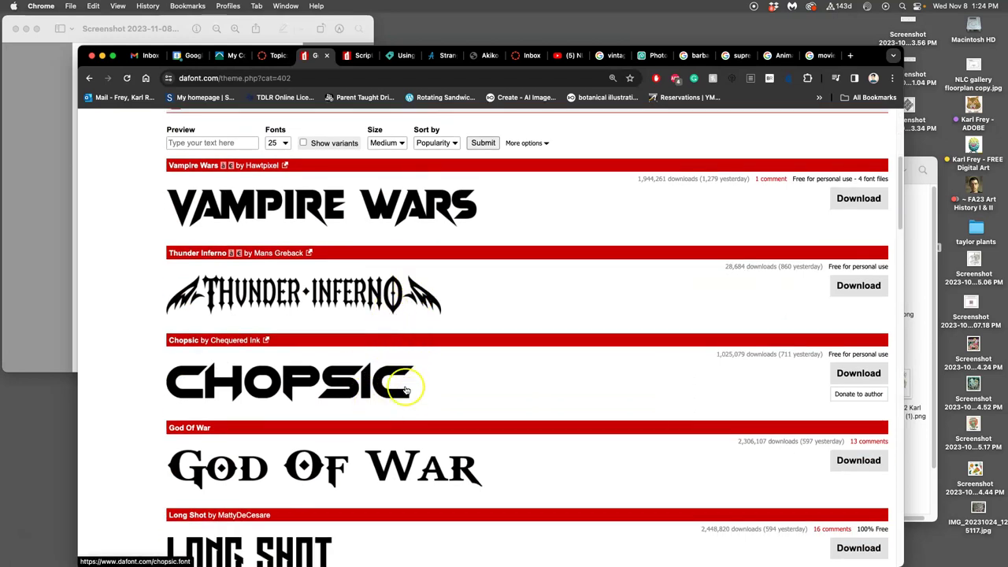
scroll(409, 398, "down", 1)
scroll(405, 396, "down", 3)
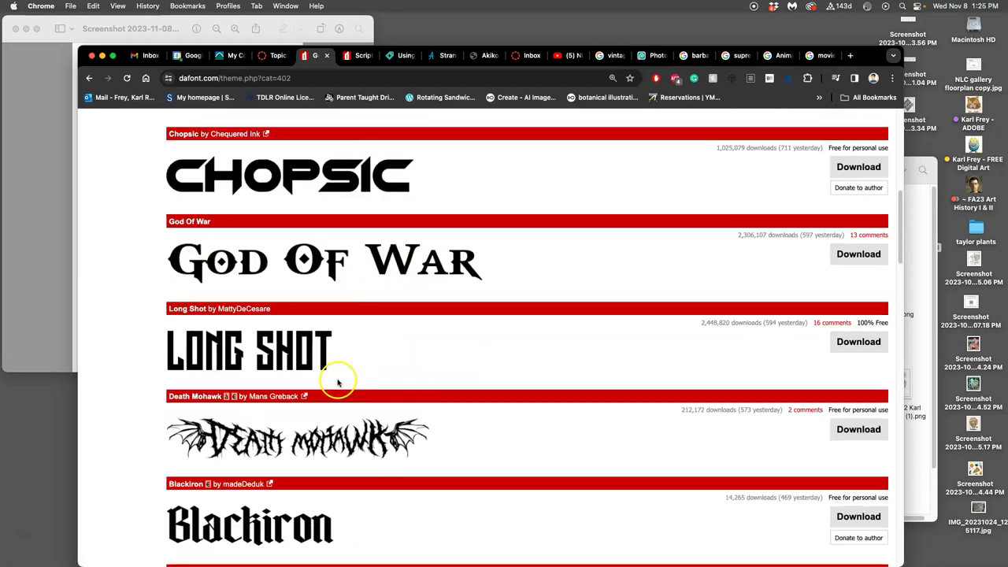
scroll(330, 385, "down", 2)
scroll(293, 382, "down", 3)
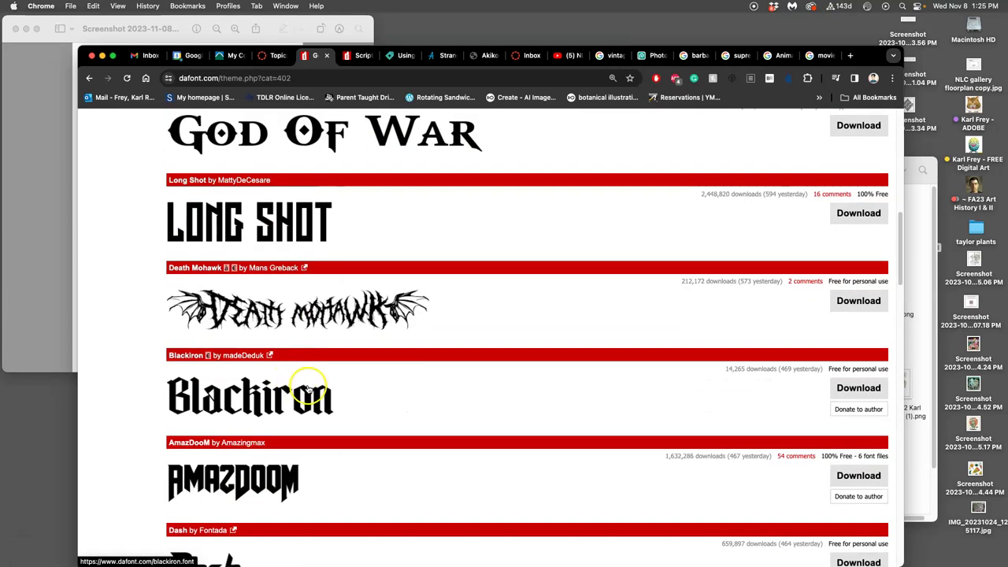
scroll(282, 398, "down", 2)
scroll(281, 389, "down", 3)
scroll(276, 396, "down", 2)
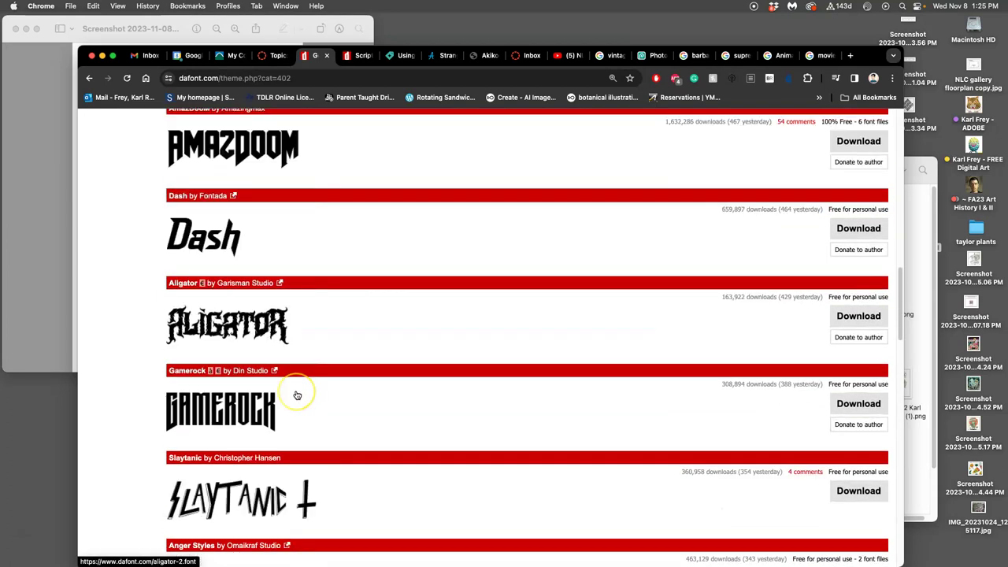
scroll(294, 389, "down", 2)
scroll(297, 395, "down", 3)
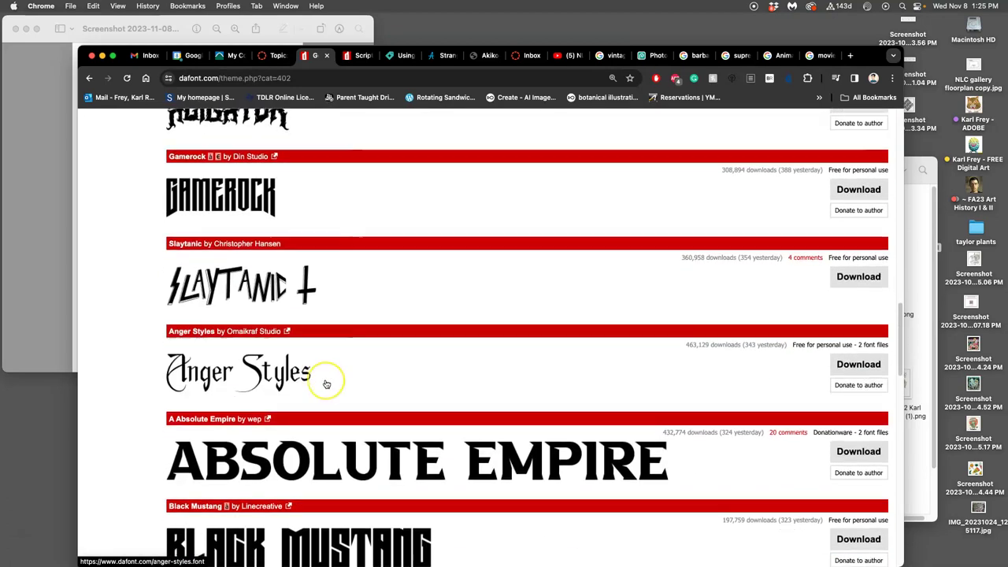
scroll(326, 383, "down", 5)
scroll(326, 383, "down", 4)
scroll(334, 383, "down", 2)
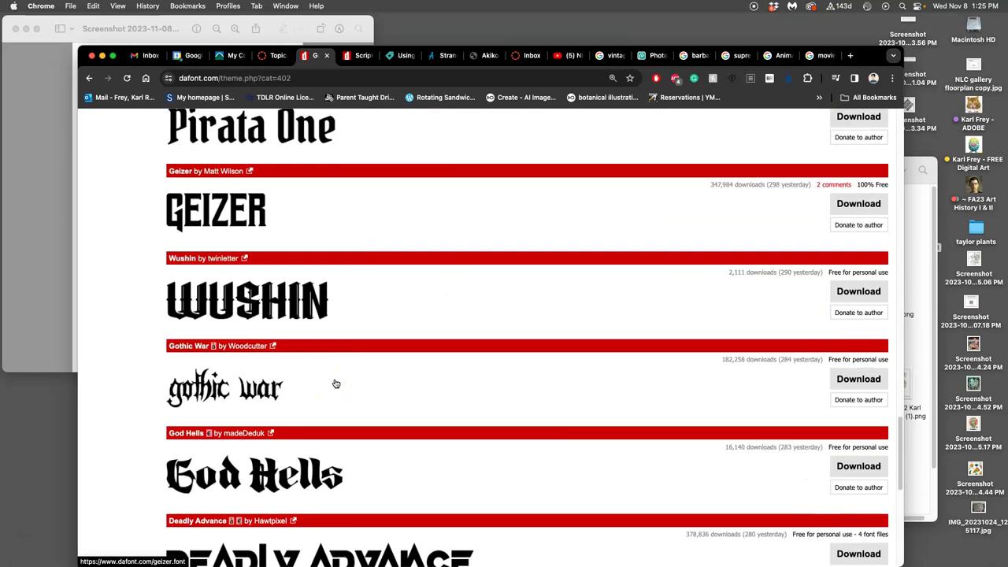
scroll(334, 384, "down", 3)
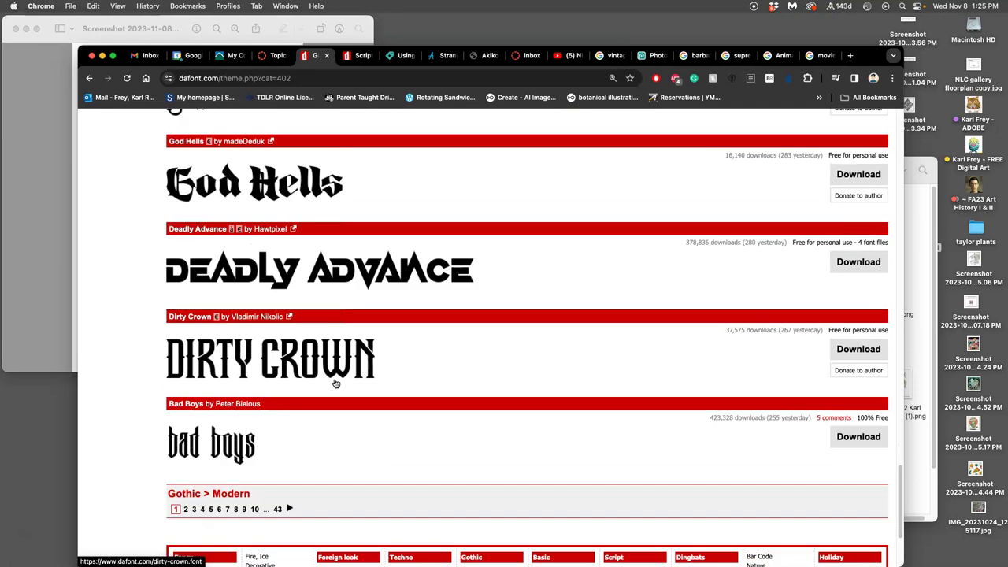
left_click(185, 509)
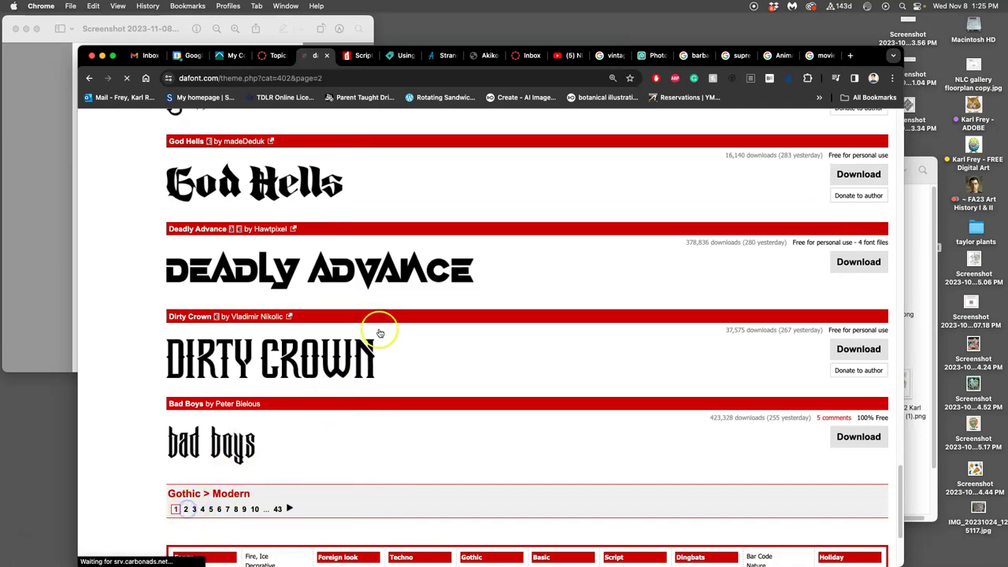
scroll(427, 329, "down", 5)
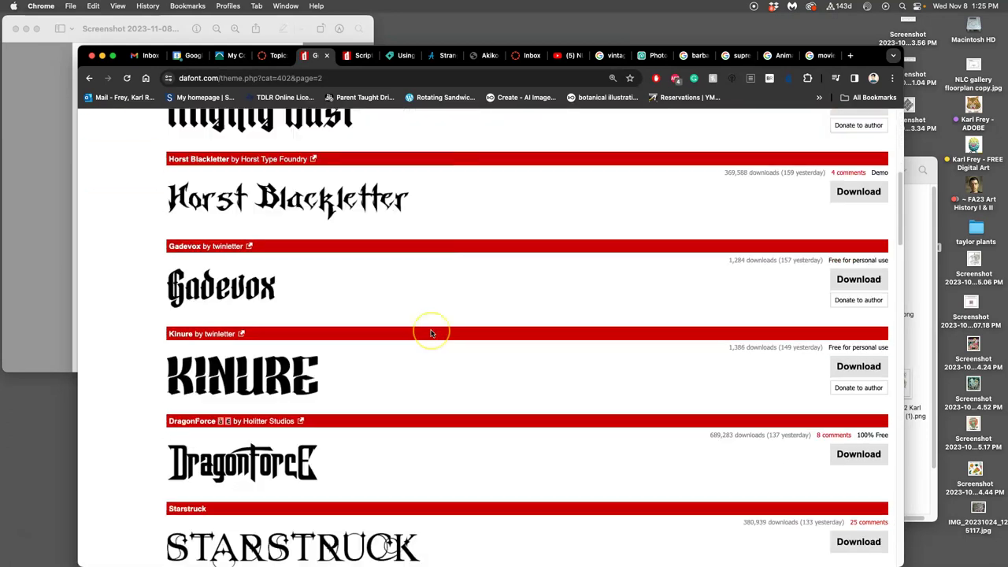
scroll(431, 333, "down", 4)
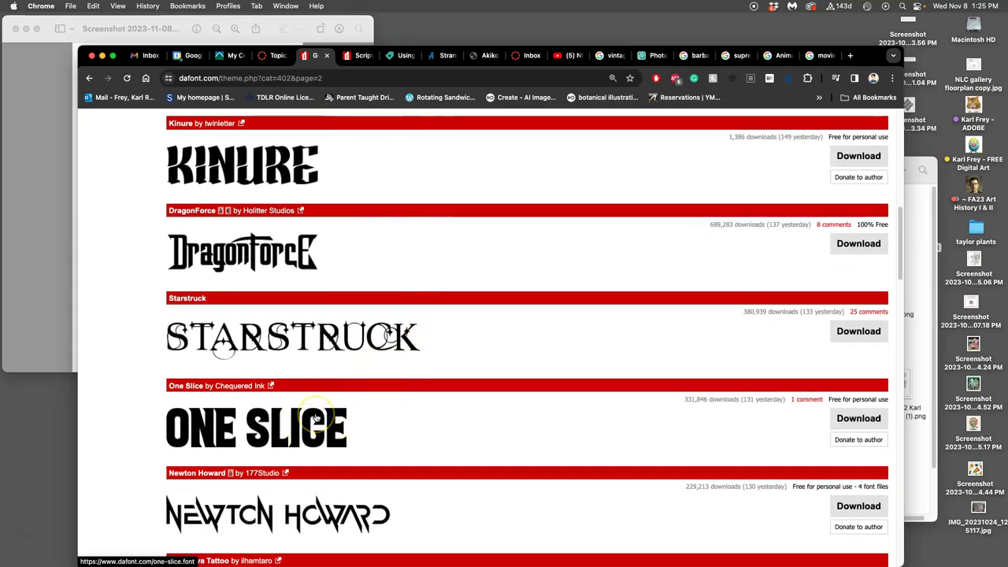
scroll(315, 410, "down", 1)
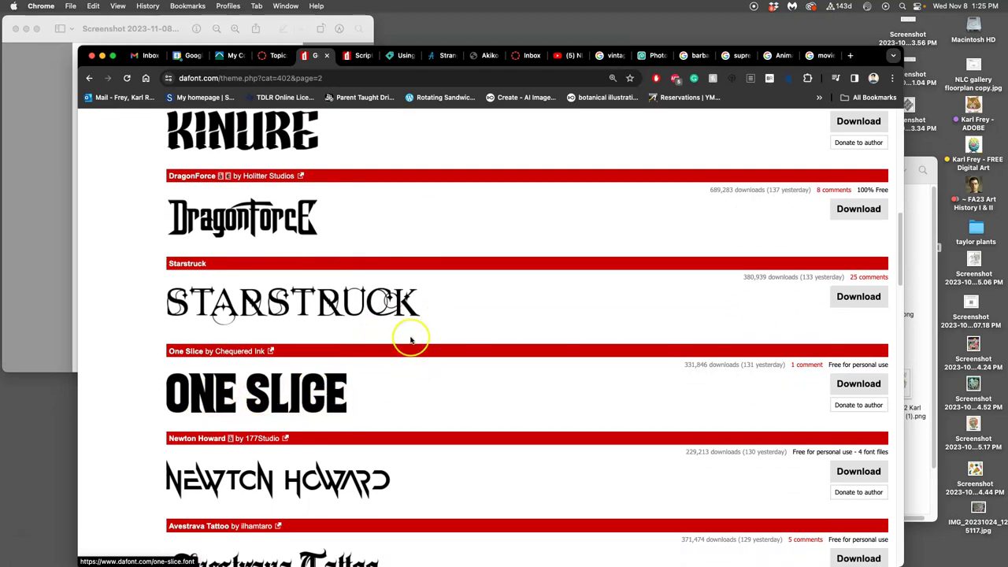
scroll(412, 337, "up", 10)
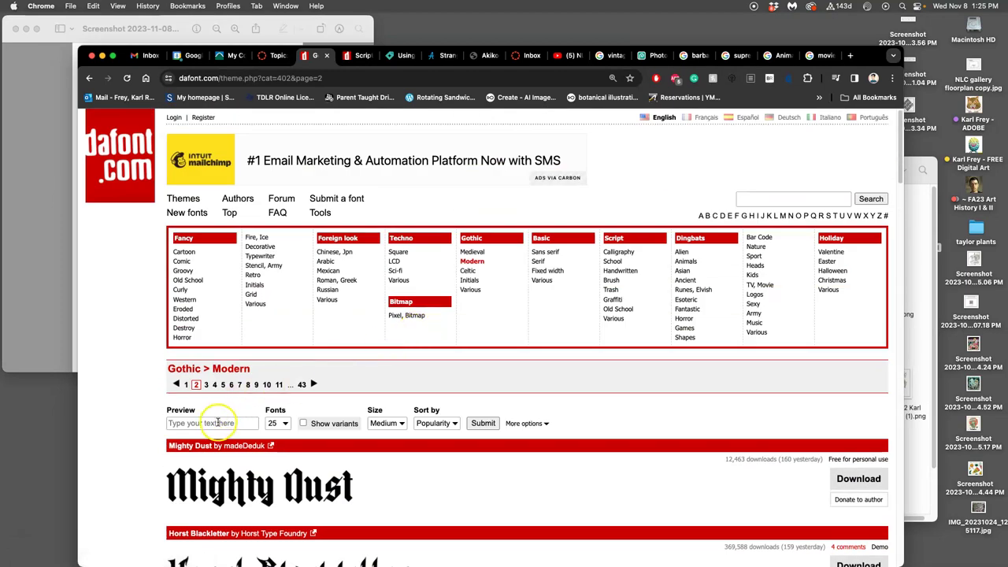
Preview the page's fonts with the text 'GORG - ON' at Large size and scroll through them
left_click(217, 423)
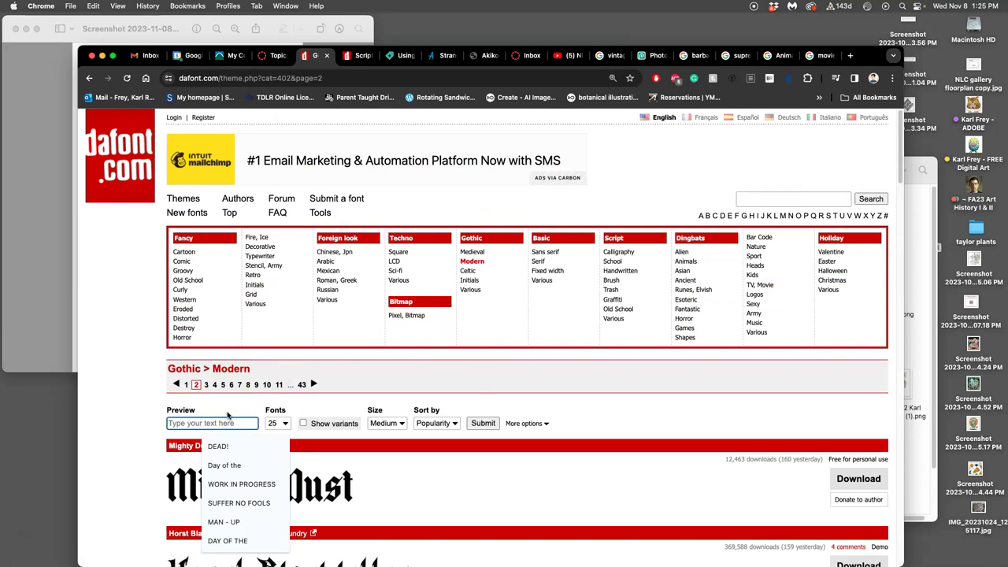
type("GORG - ON")
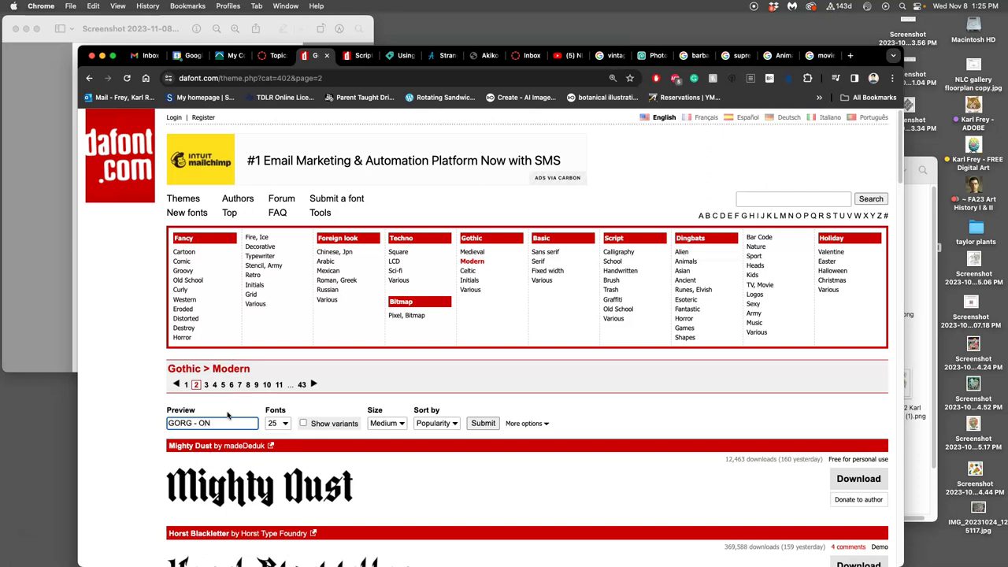
left_click(382, 424)
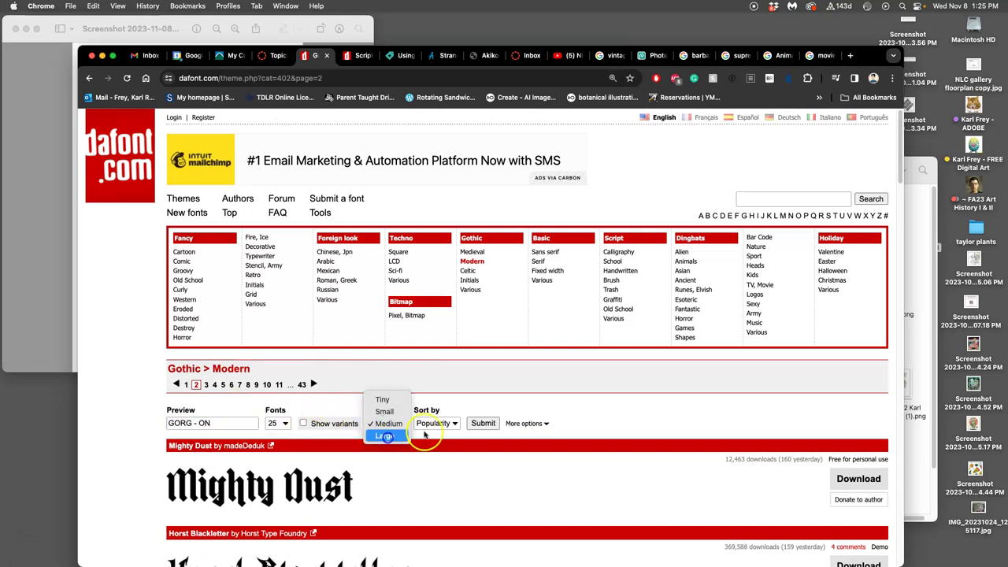
left_click(385, 434)
left_click(487, 424)
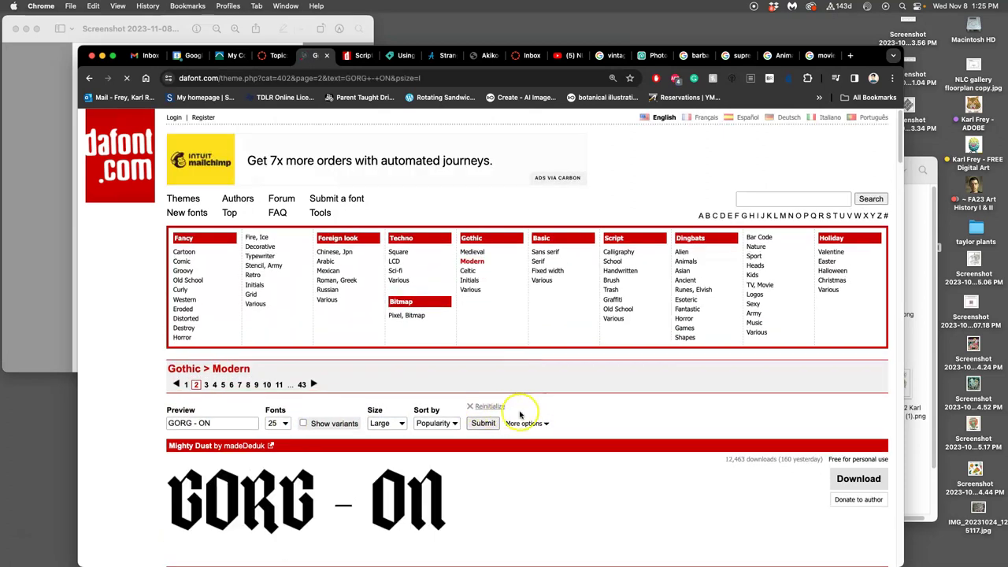
scroll(520, 415, "down", 1)
scroll(519, 415, "down", 3)
scroll(472, 411, "down", 3)
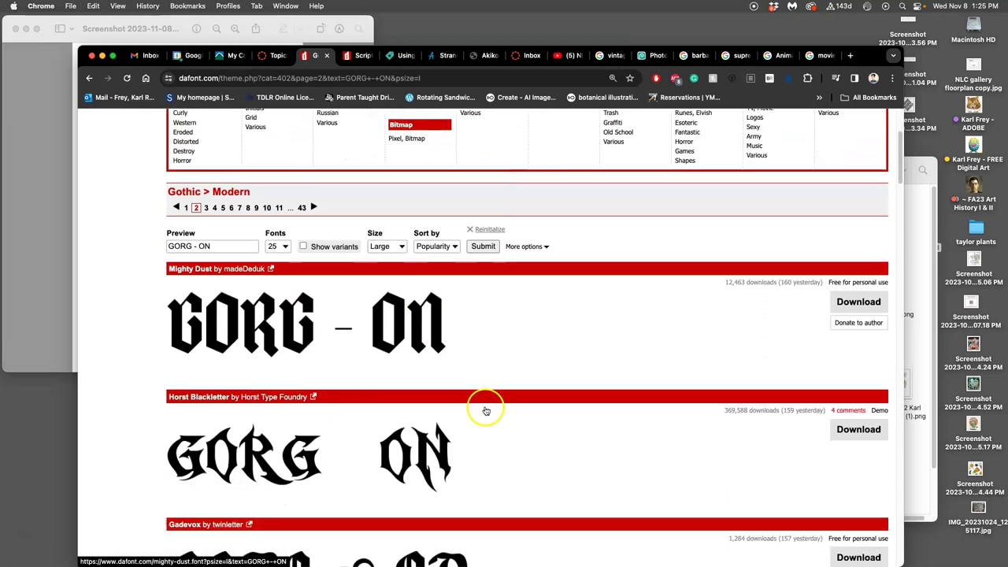
scroll(354, 407, "down", 10)
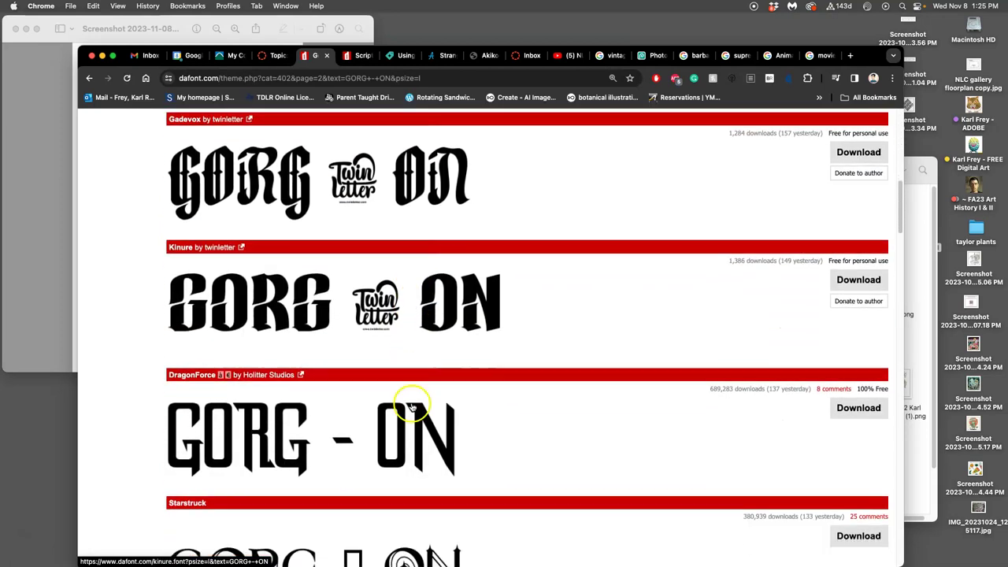
scroll(449, 408, "down", 7)
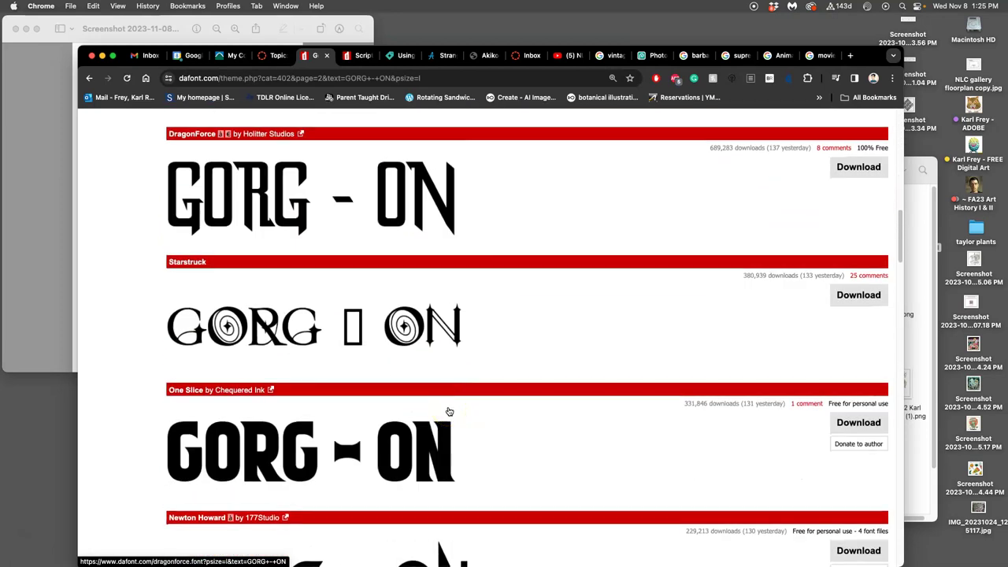
scroll(378, 407, "down", 8)
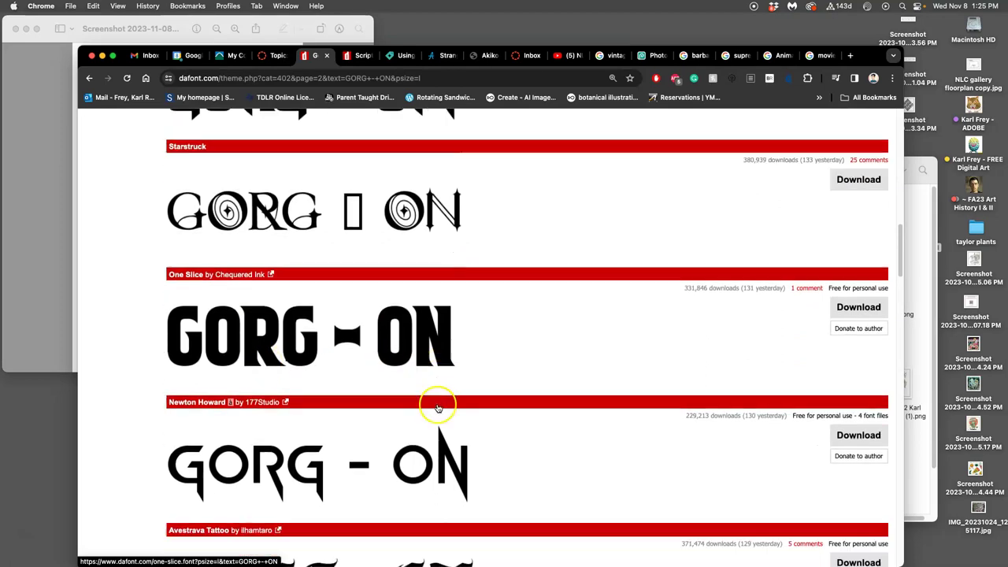
scroll(439, 408, "down", 6)
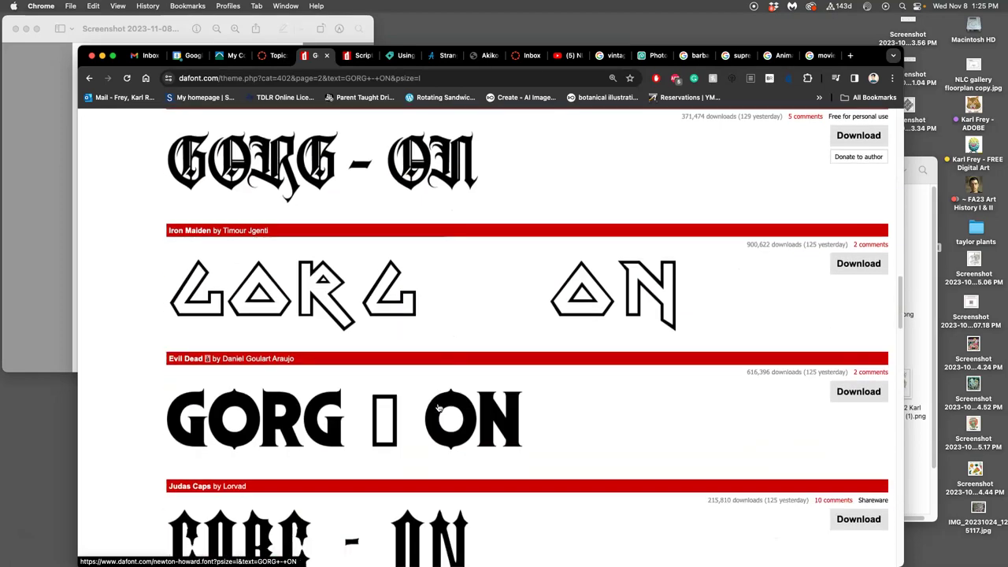